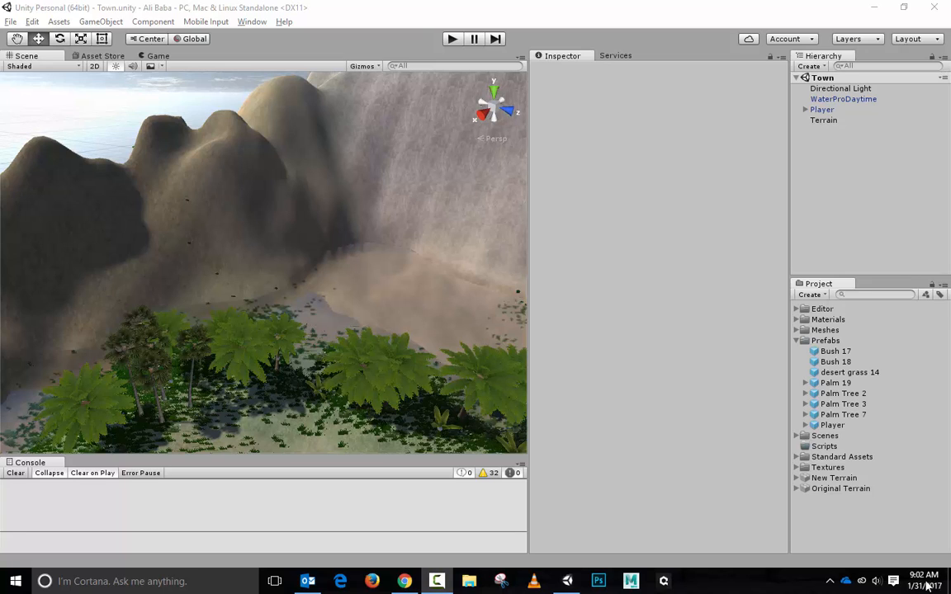
# Expand the Meshes folder and its Rocks subfolder in the project assets
pyautogui.click(799, 330)
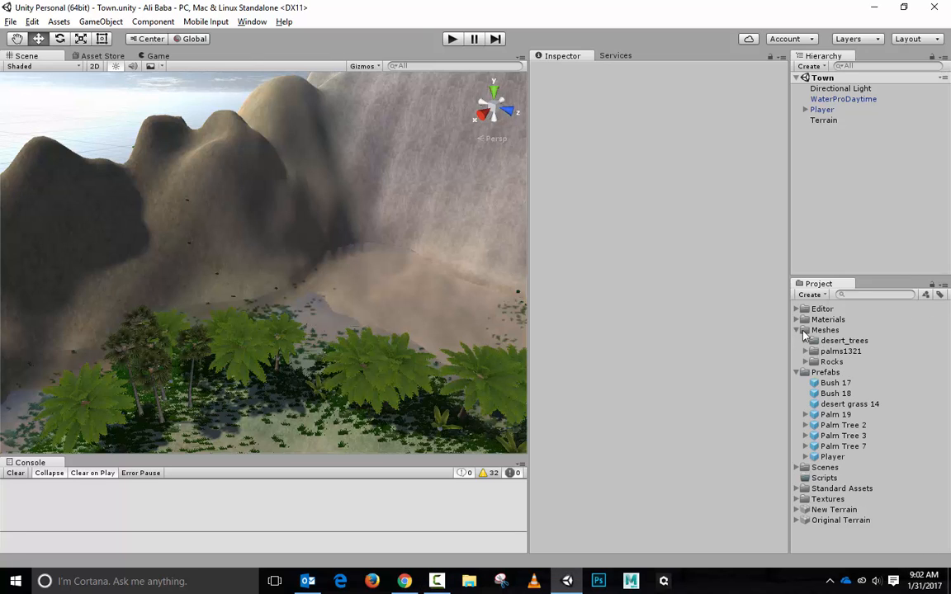
pyautogui.click(806, 364)
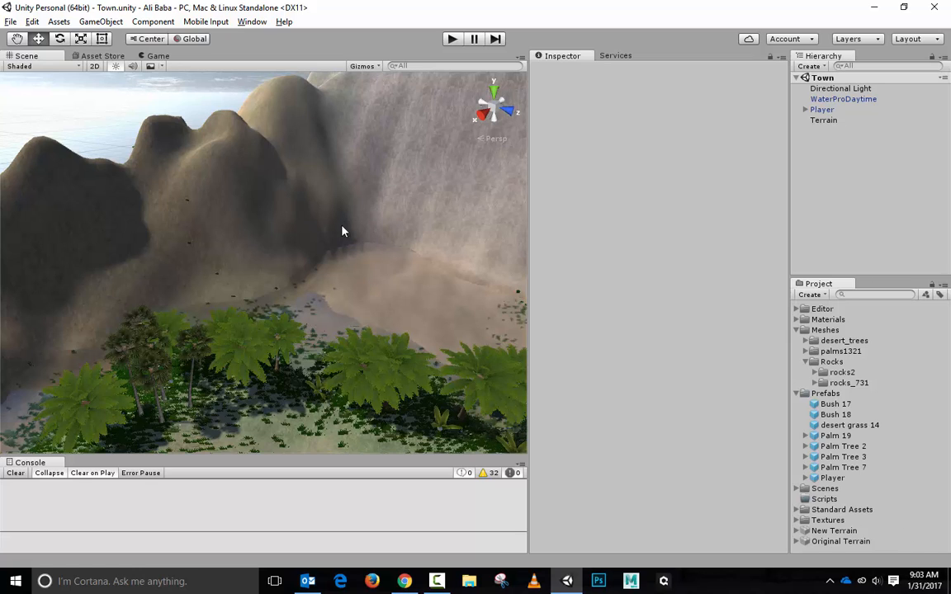
pyautogui.scroll(-5, 388, 272)
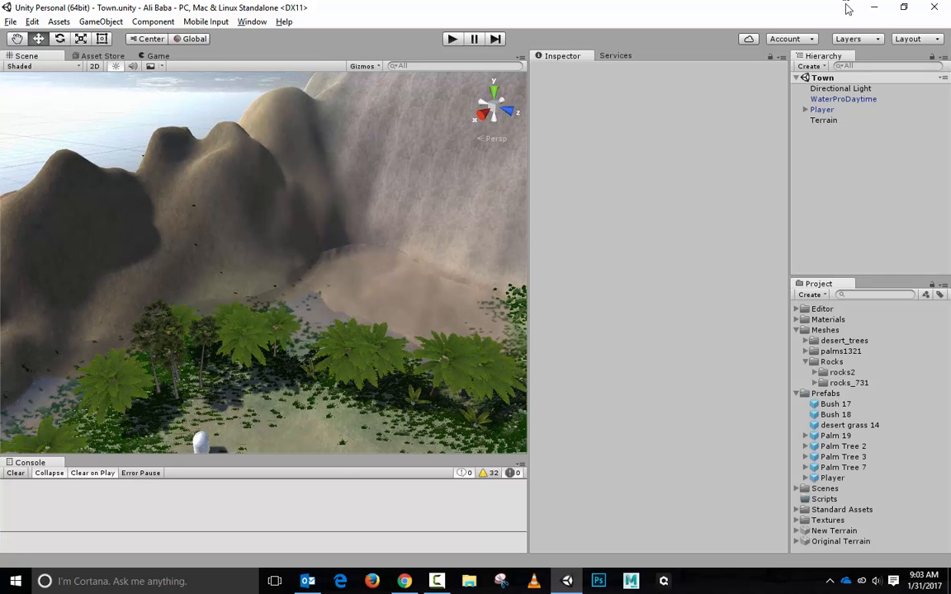
pyautogui.click(822, 110)
pyautogui.scroll(-4, 274, 422)
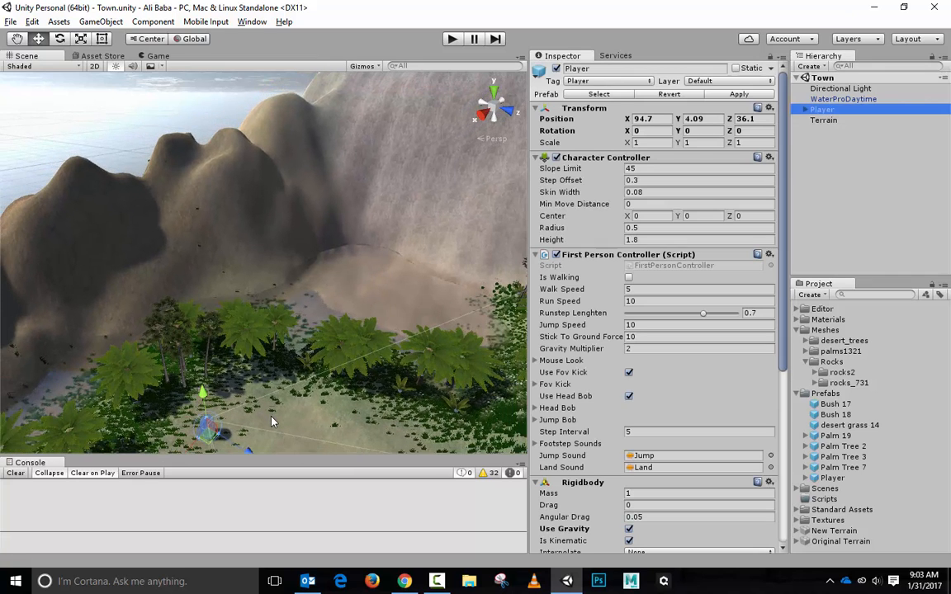
pyautogui.moveTo(187, 438)
pyautogui.mouseDown()
pyautogui.moveTo(234, 384)
pyautogui.moveTo(231, 406)
pyautogui.mouseUp()
pyautogui.scroll(-2, 222, 431)
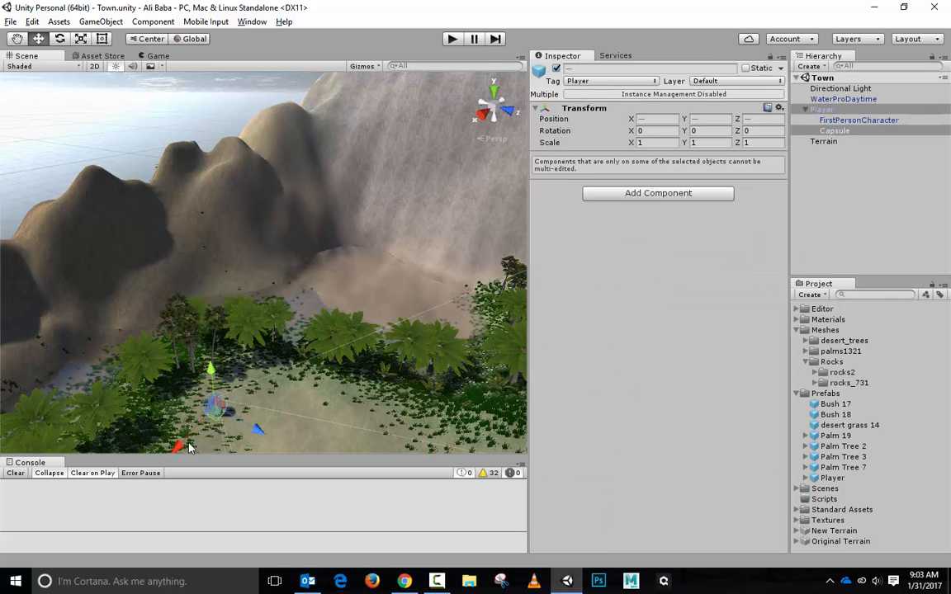
pyautogui.moveTo(179, 449); pyautogui.dragTo(351, 238)
pyautogui.scroll(6, 351, 238)
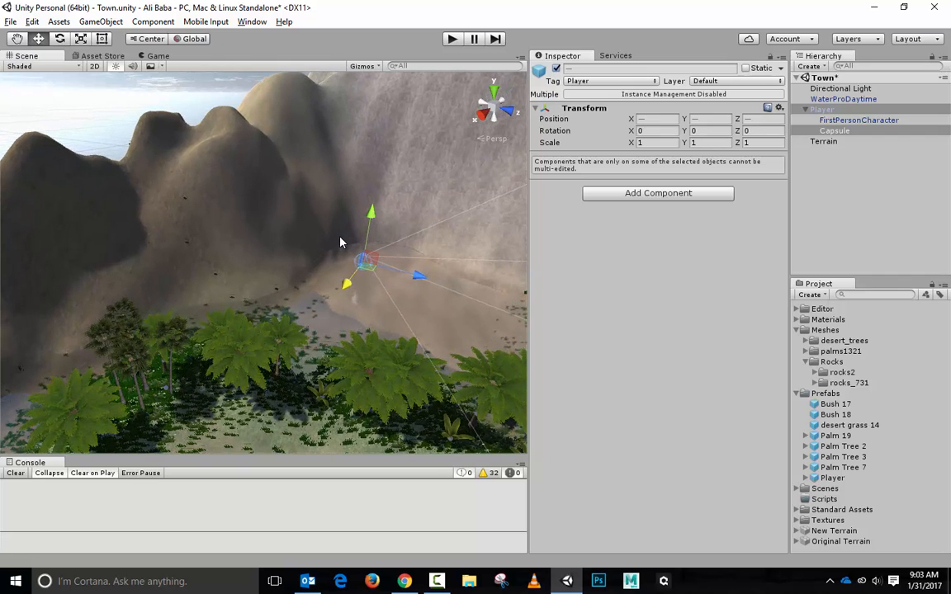
pyautogui.hotkey('ctrl', 'z')
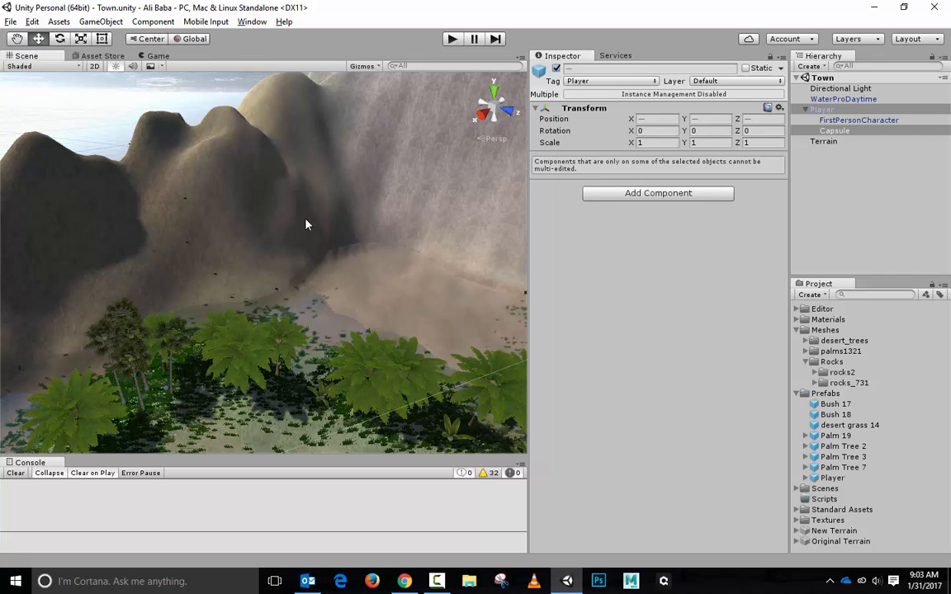
# Select only the Player object and move it along the X axis toward the mountains, to about X 68.61
pyautogui.scroll(-3, 327, 219)
pyautogui.scroll(-3, 327, 219)
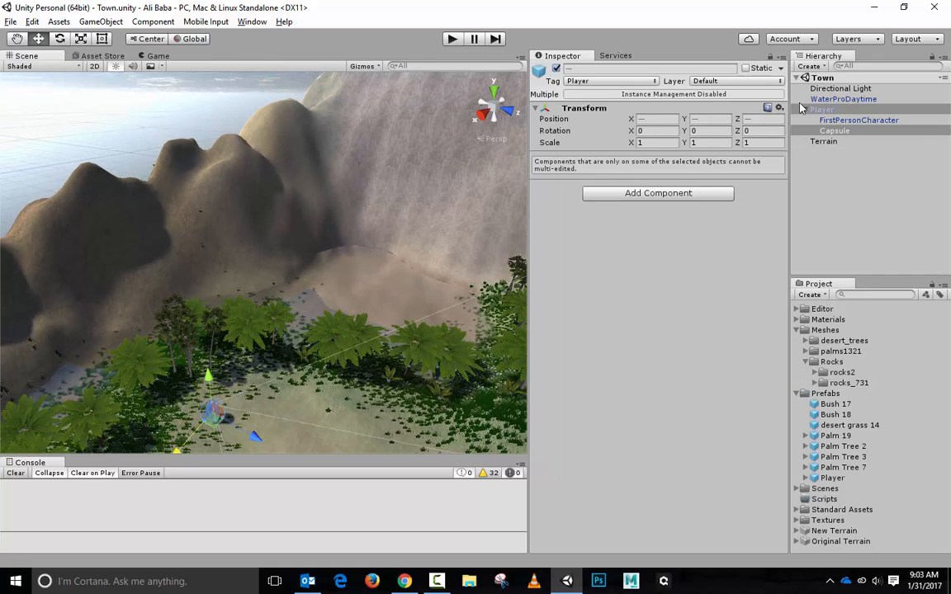
pyautogui.click(803, 109)
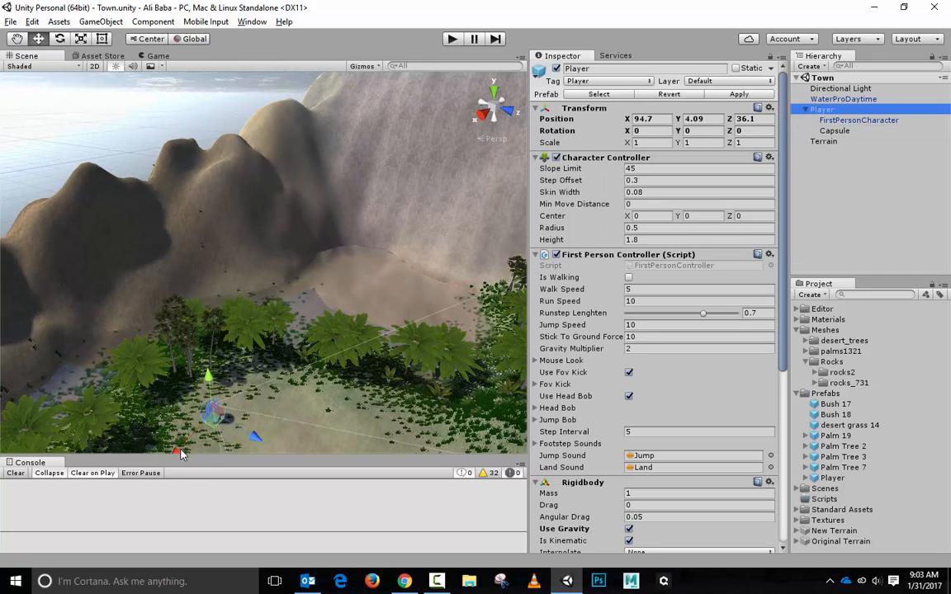
pyautogui.moveTo(189, 438); pyautogui.dragTo(312, 298)
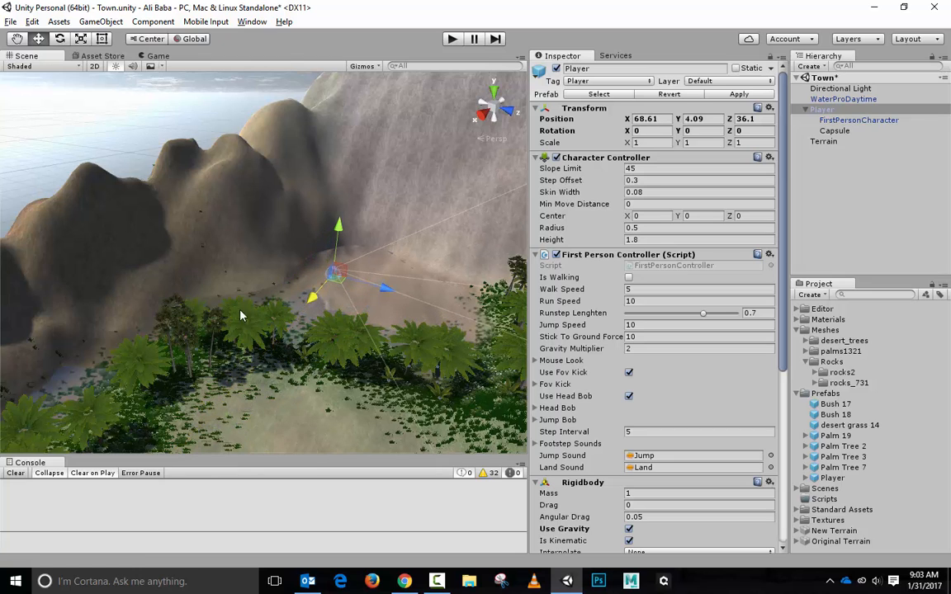
# Examine the mountains around the Player in the scene and in a test run of the game, ending the run again
pyautogui.moveTo(266, 340); pyautogui.dragTo(374, 234, button='right')
pyautogui.scroll(-8, 368, 296)
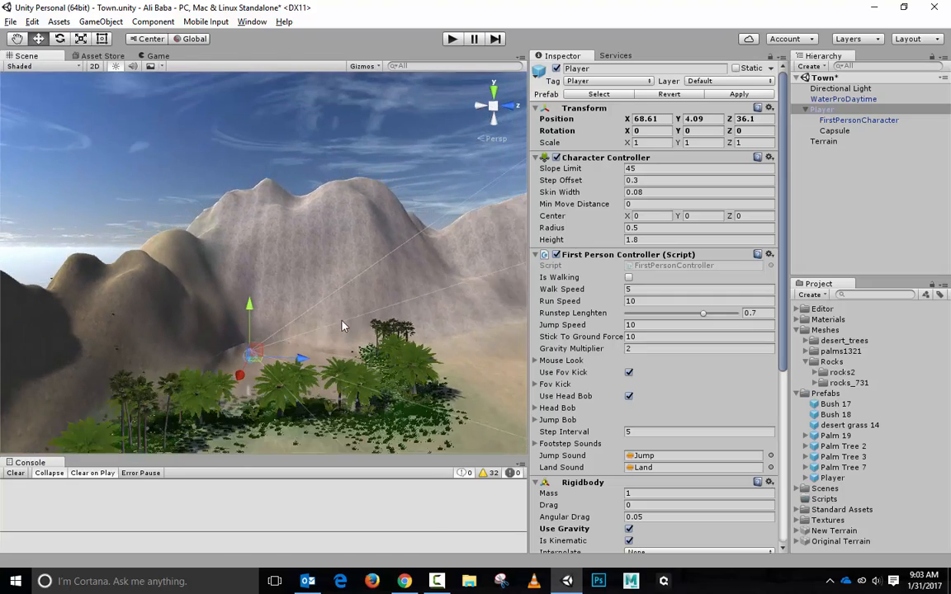
pyautogui.scroll(-3, 326, 336)
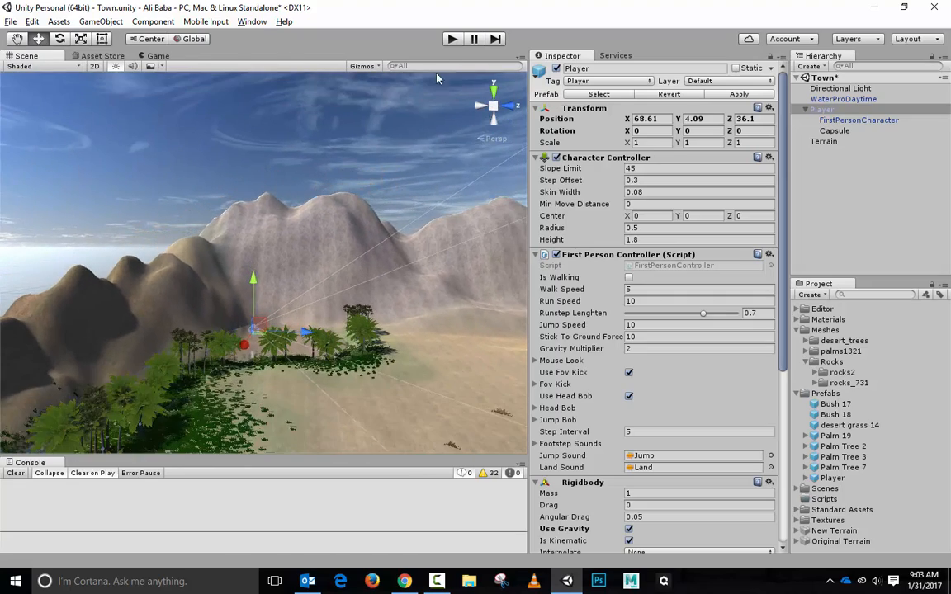
pyautogui.click(452, 40)
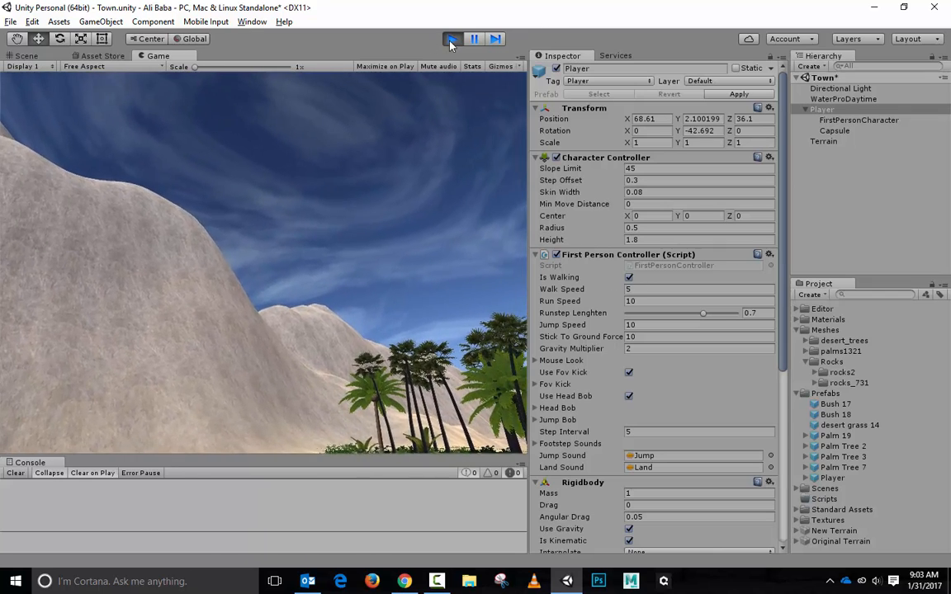
pyautogui.click(451, 41)
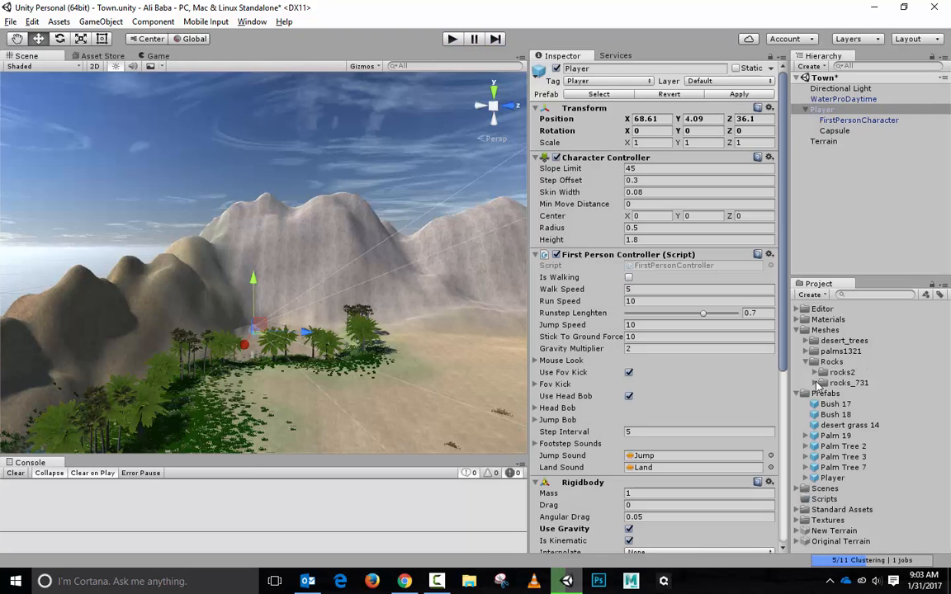
# Open the Meshes folder inside rocks_731 and preview the rock_001 and rock_002 models with their LOD variants
pyautogui.click(815, 384)
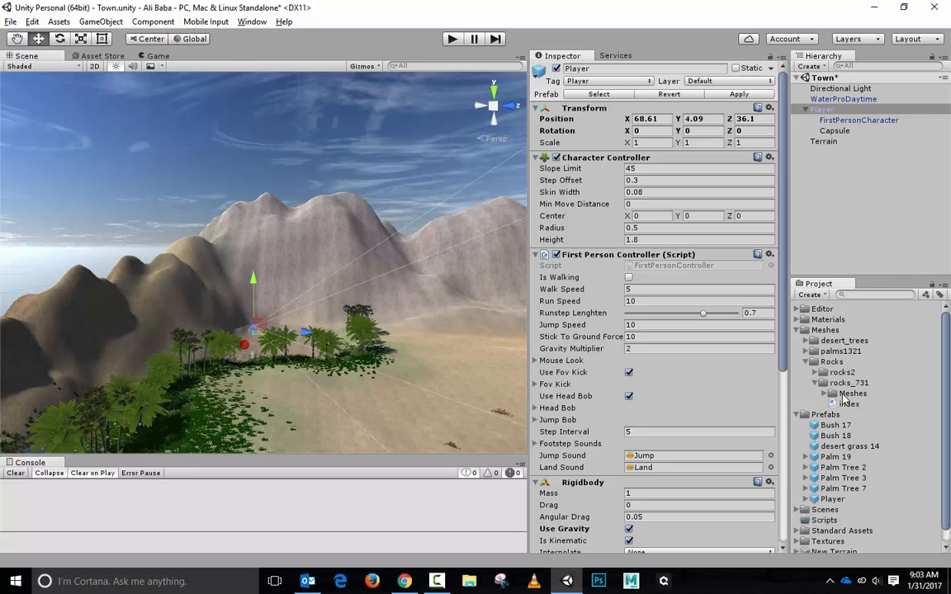
pyautogui.click(823, 395)
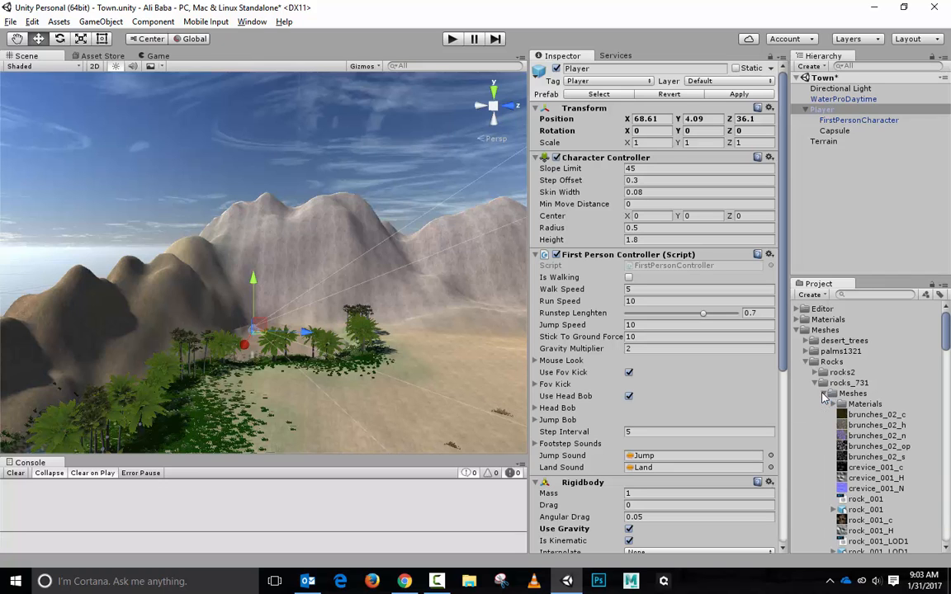
pyautogui.scroll(-3, 834, 397)
pyautogui.click(867, 430)
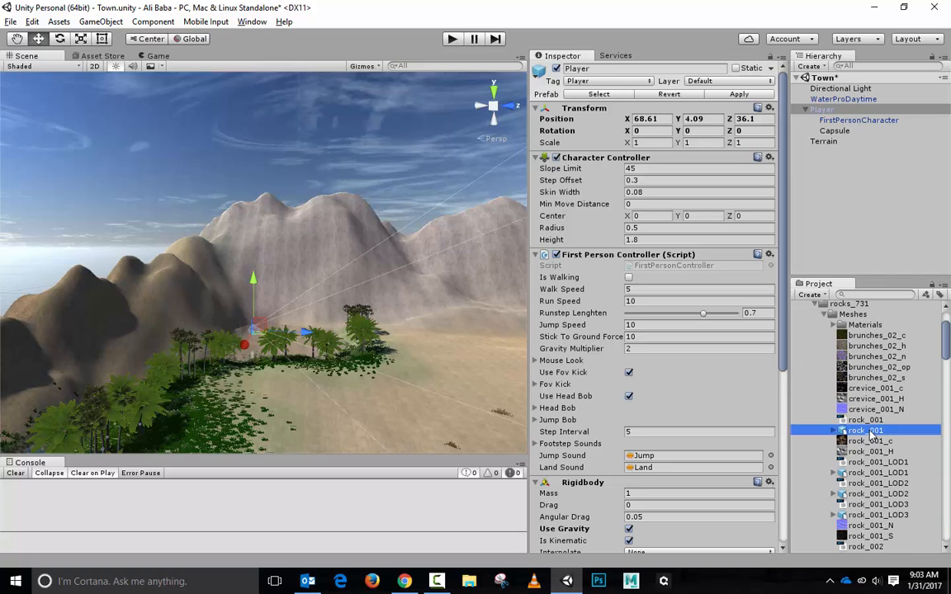
pyautogui.click(869, 473)
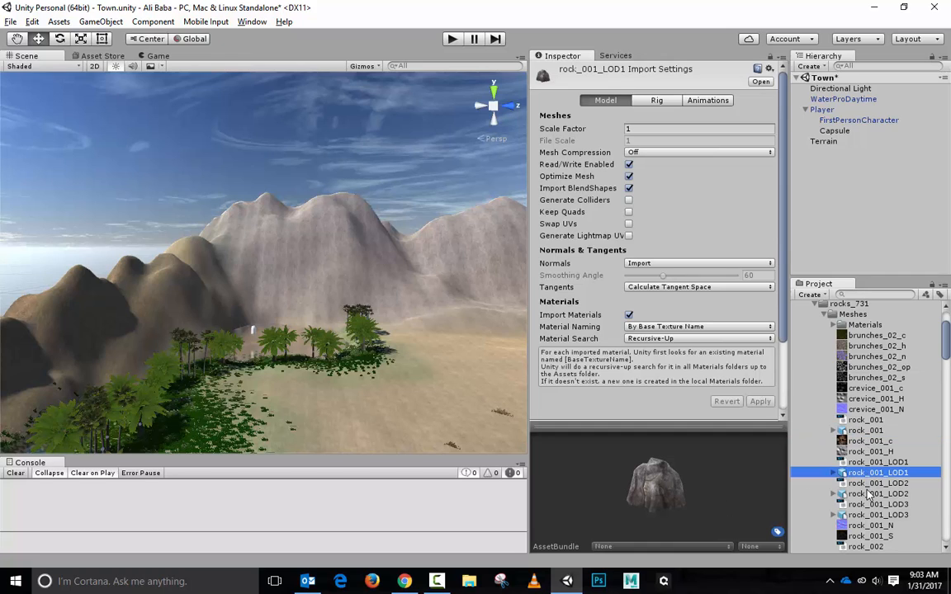
pyautogui.click(868, 493)
pyautogui.scroll(-3, 889, 492)
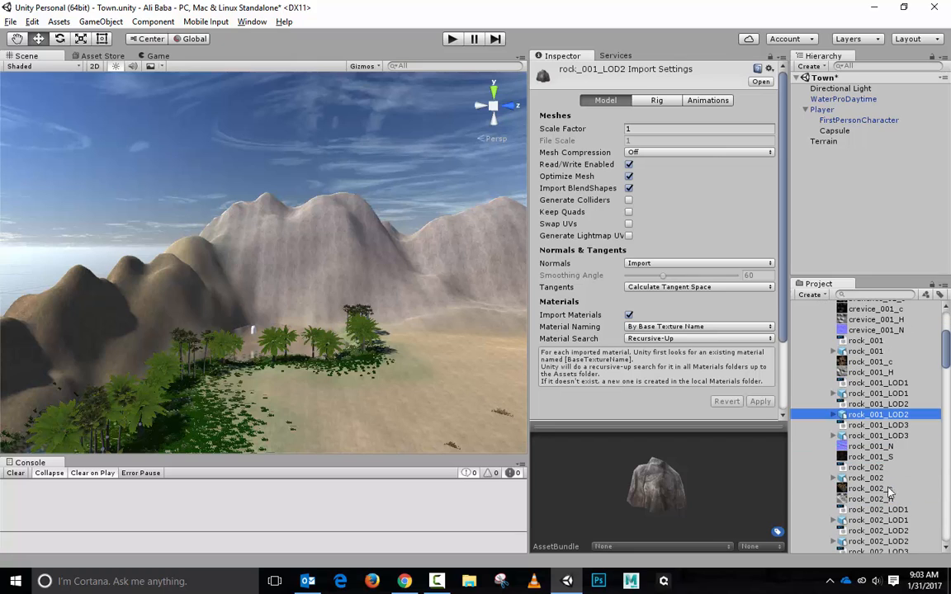
pyautogui.click(866, 437)
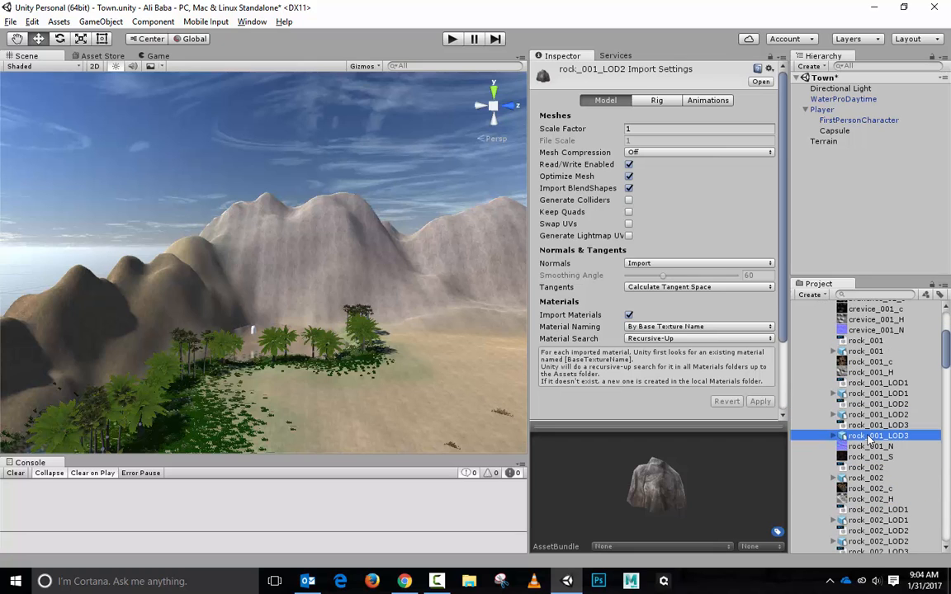
pyautogui.click(867, 480)
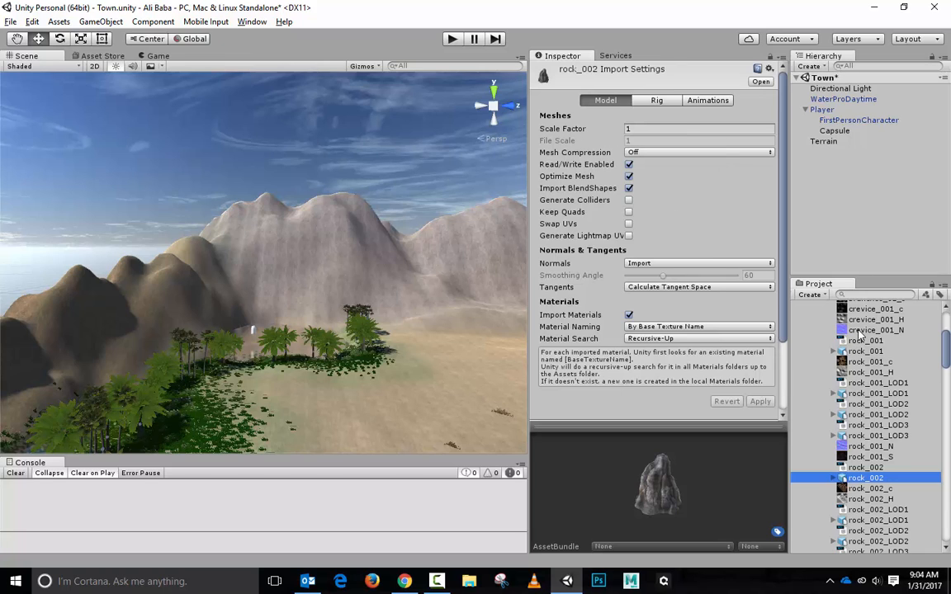
pyautogui.scroll(-3, 858, 334)
pyautogui.click(880, 441)
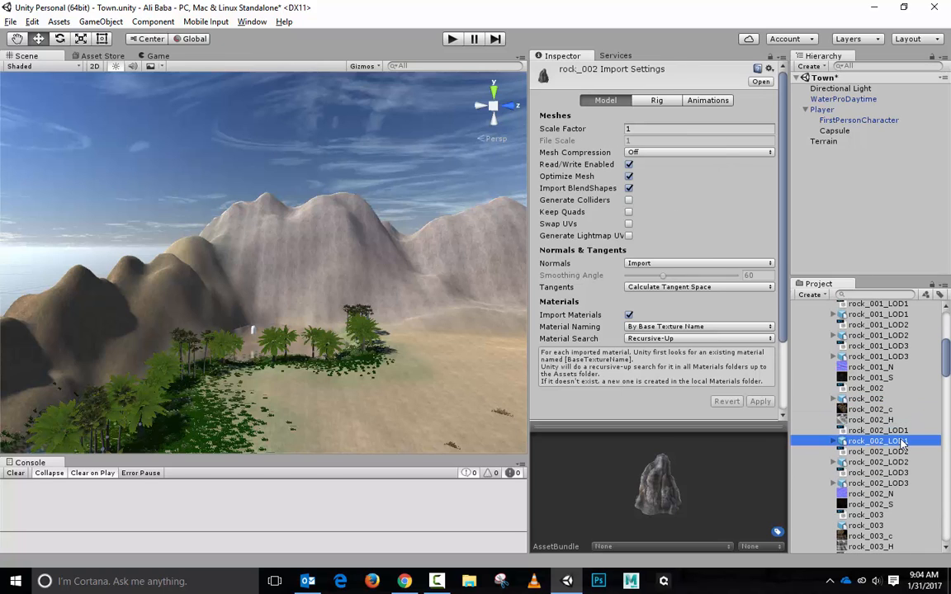
# Look further through the rock meshes and preview the models rock_011, rock_011_LOD1 and rock_012
pyautogui.scroll(-10, 902, 462)
pyautogui.scroll(-20, 902, 463)
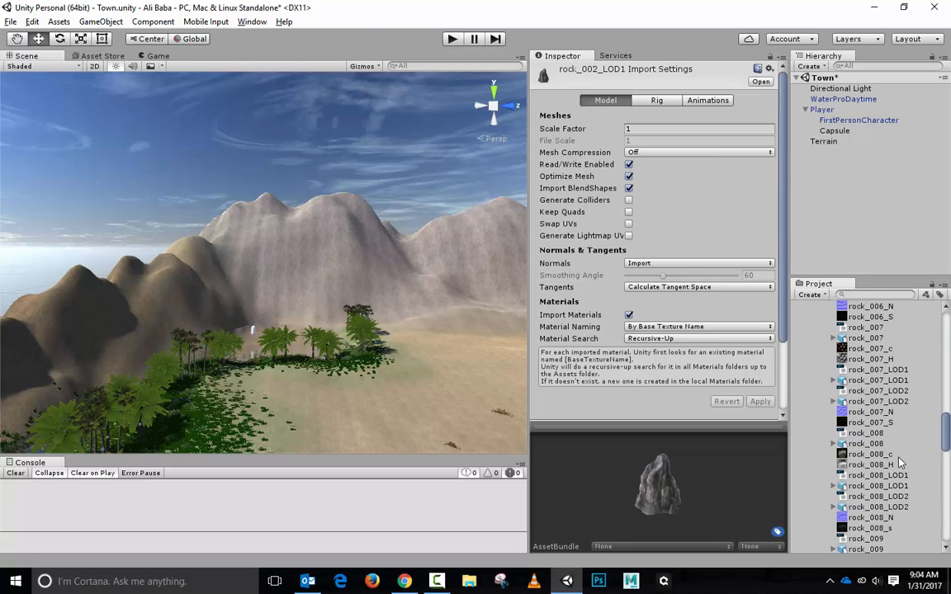
pyautogui.scroll(-3, 900, 463)
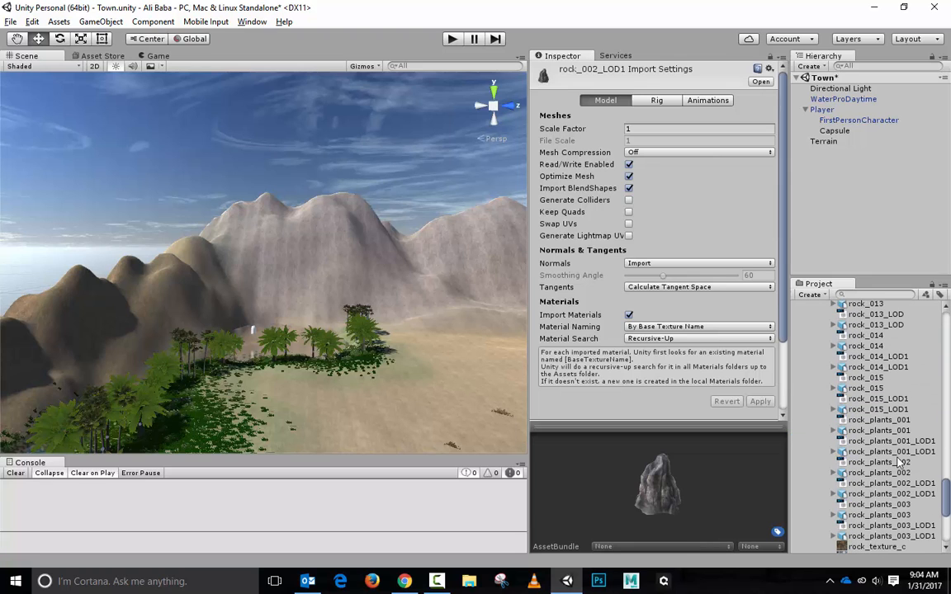
pyautogui.scroll(7, 900, 461)
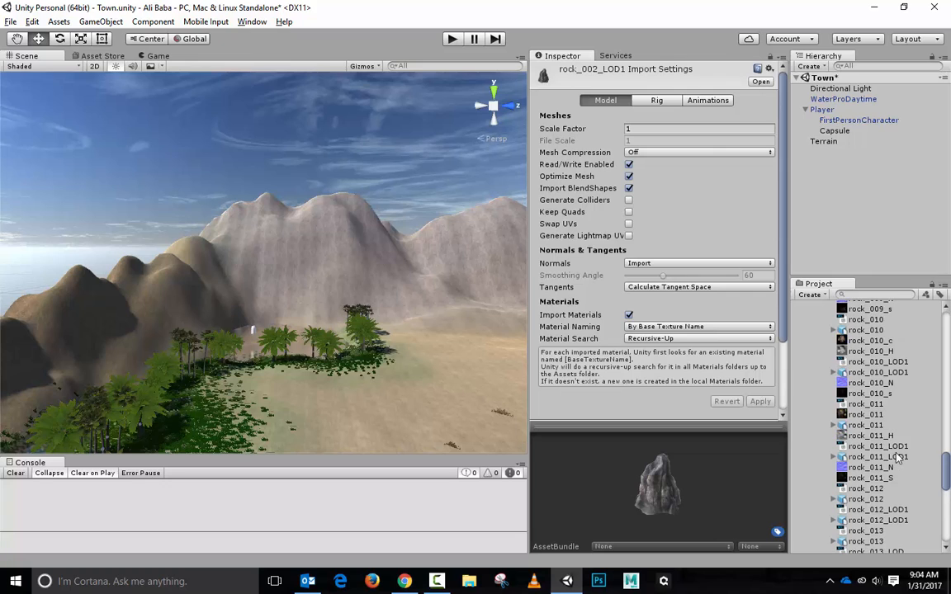
pyautogui.click(867, 425)
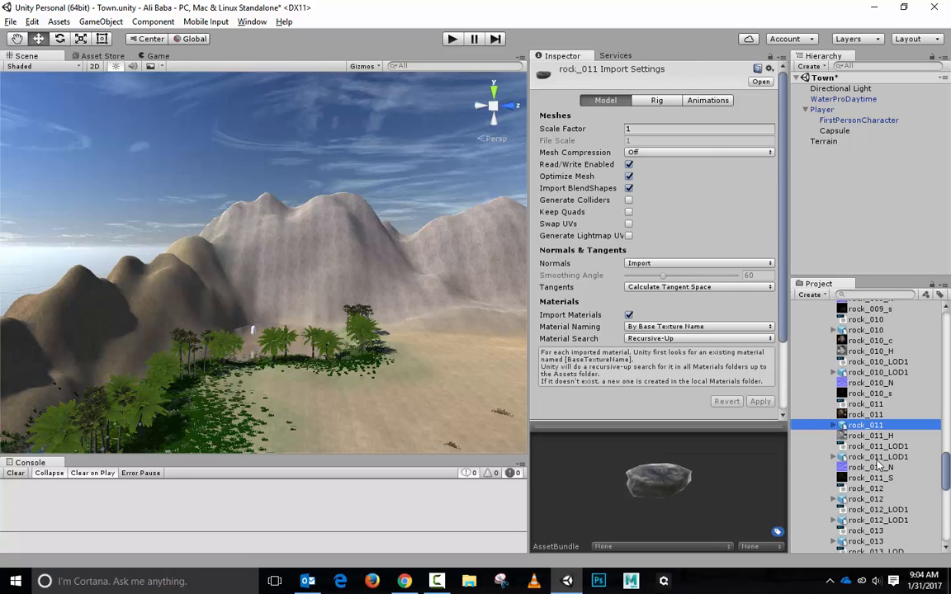
pyautogui.click(875, 457)
pyautogui.click(867, 499)
pyautogui.scroll(-2, 874, 503)
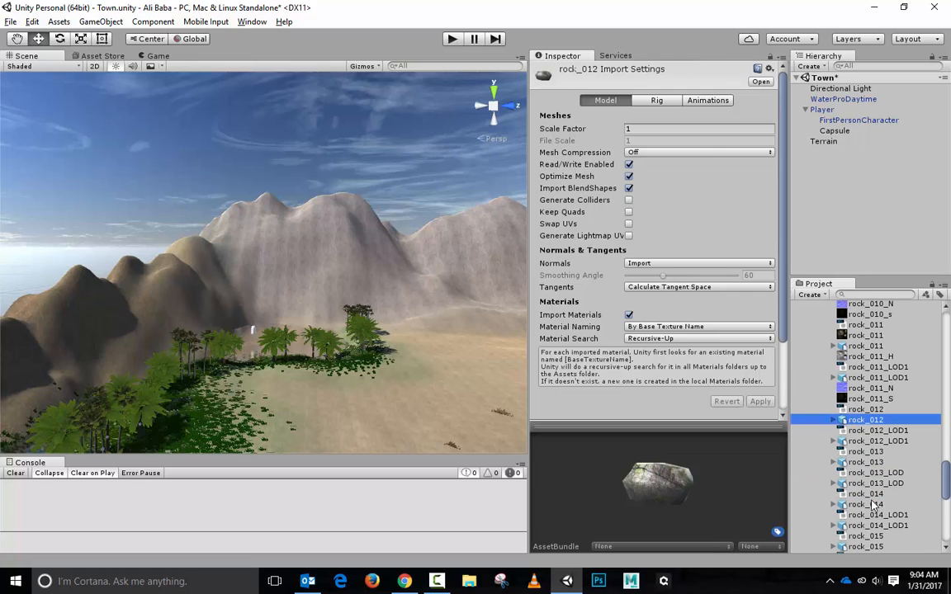
# Go back through the rock meshes and preview rock_010, rock_009_LOD3, rock_009_LOD1 and rock_009
pyautogui.scroll(4, 863, 413)
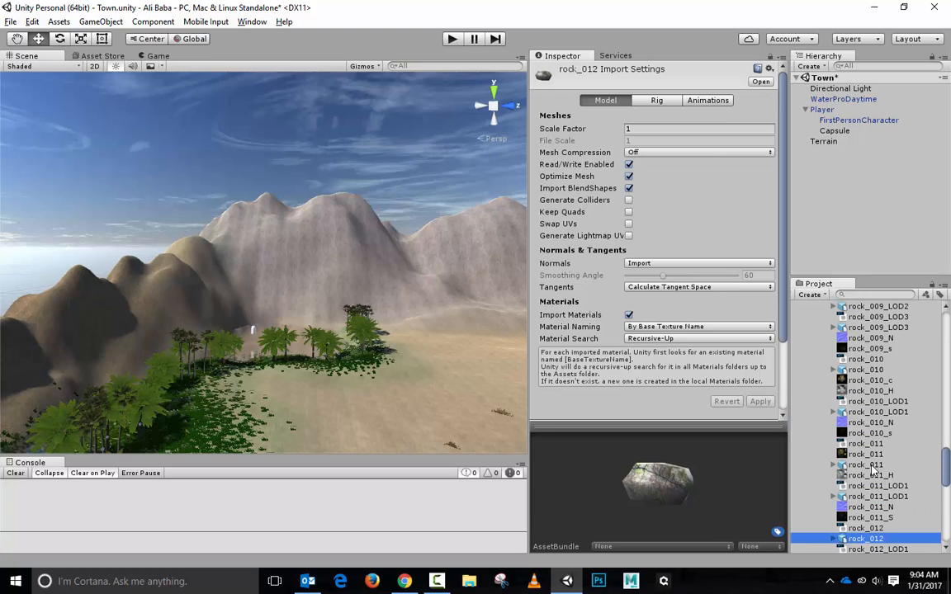
pyautogui.click(859, 369)
pyautogui.click(865, 327)
pyautogui.scroll(3, 867, 380)
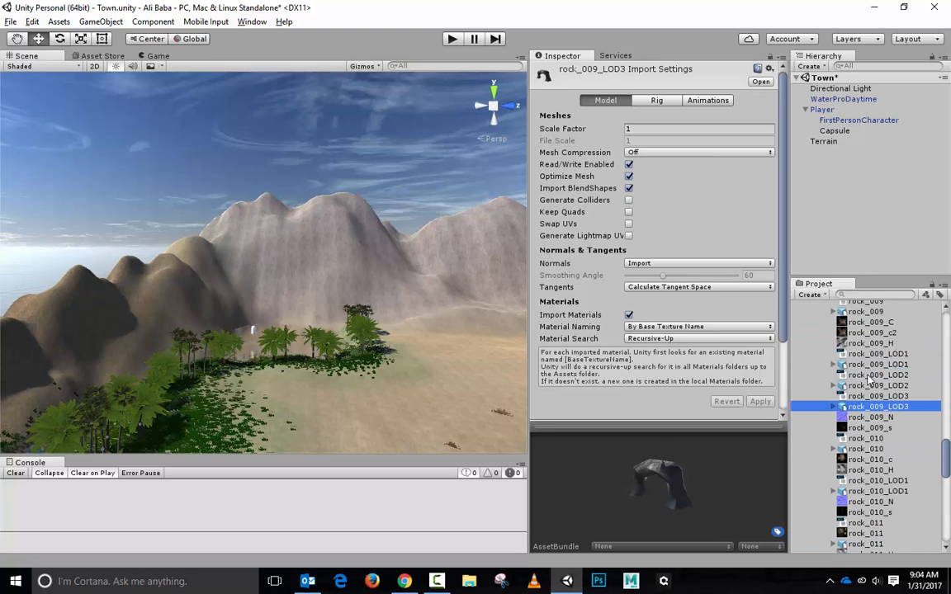
pyautogui.scroll(3, 869, 379)
pyautogui.click(870, 405)
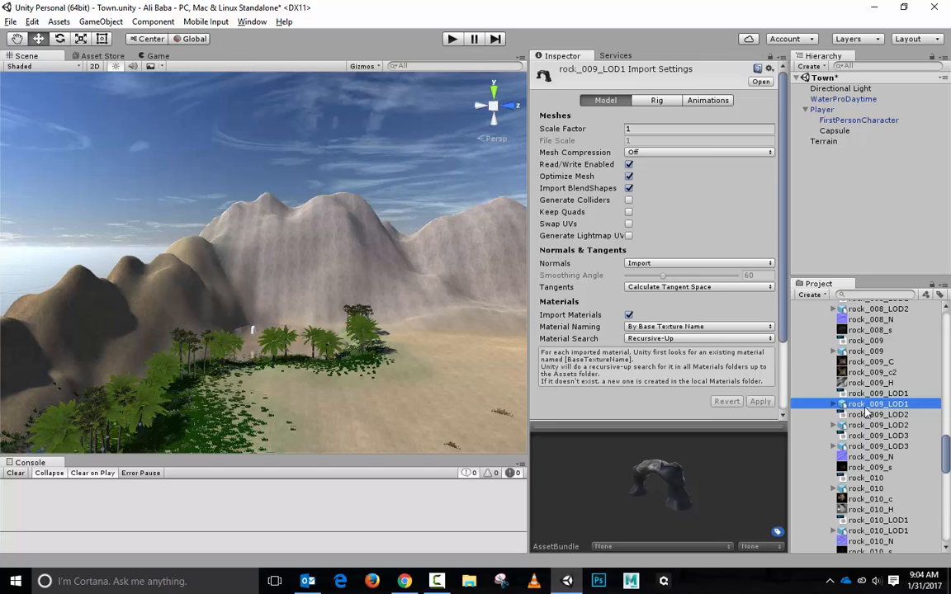
pyautogui.click(865, 351)
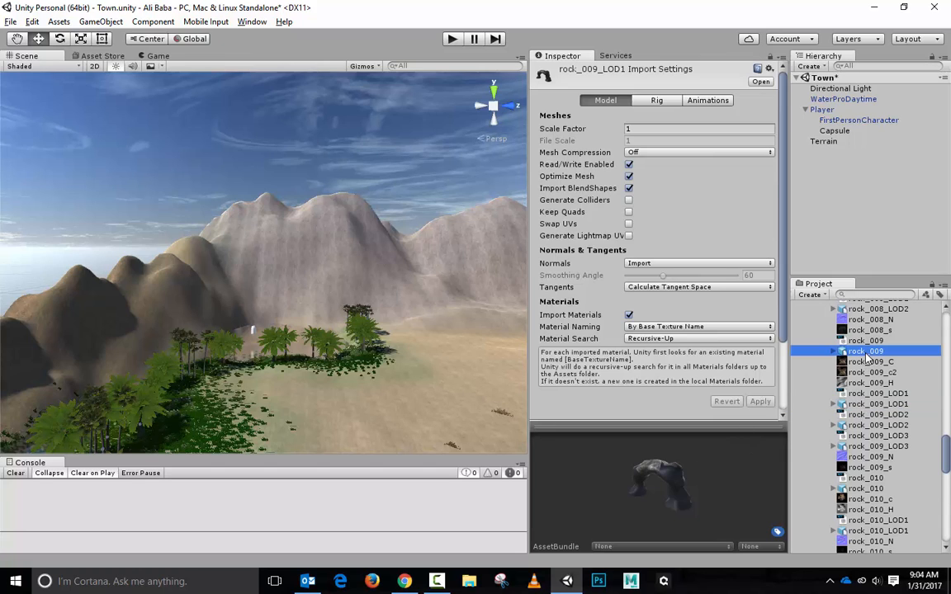
# Continue back through the rock meshes and preview rock_008_LOD1, rock_008_LOD2, rock_007_LOD2, rock_006_LOD1 and rock_006
pyautogui.scroll(3, 867, 355)
pyautogui.click(873, 366)
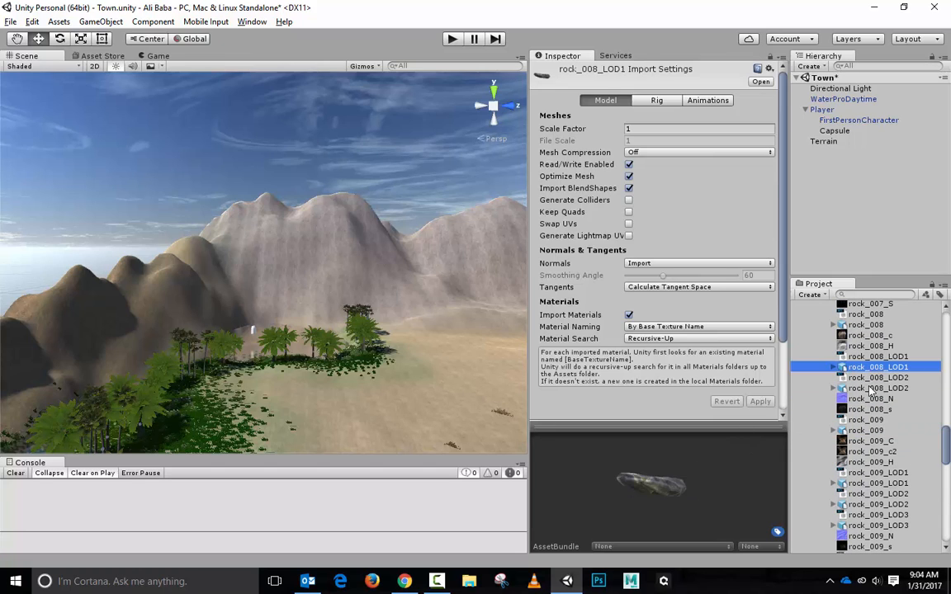
pyautogui.click(873, 388)
pyautogui.scroll(3, 867, 395)
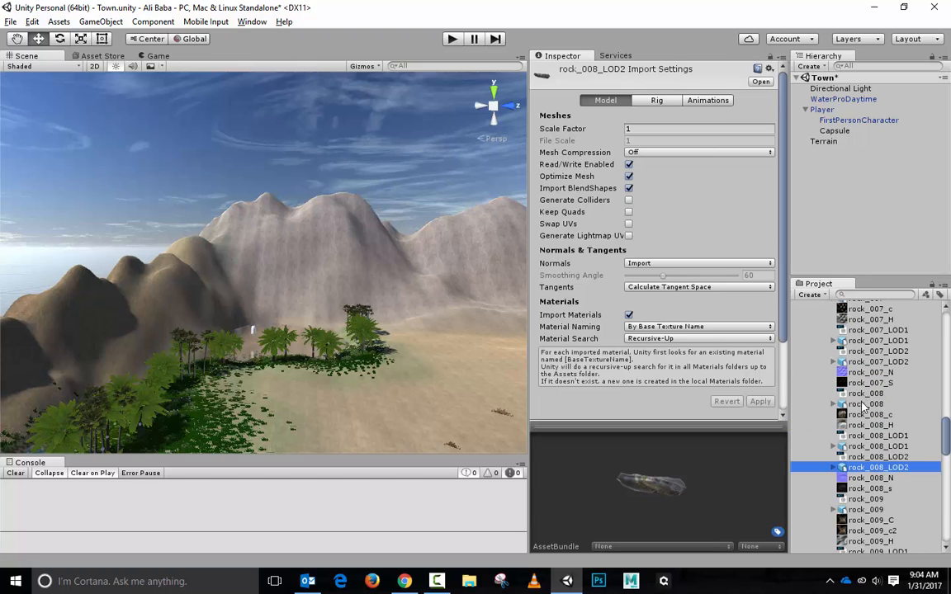
pyautogui.click(872, 362)
pyautogui.scroll(3, 866, 376)
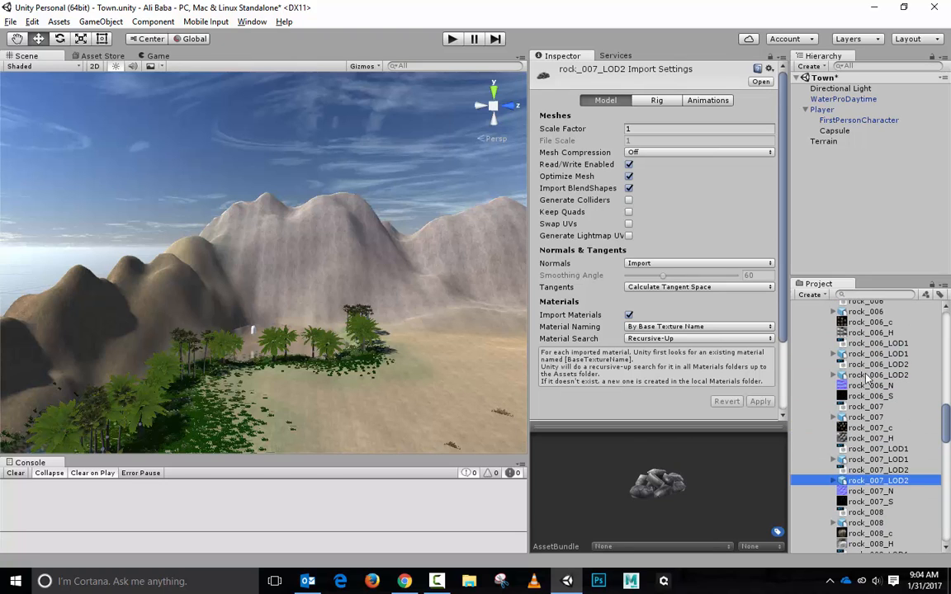
pyautogui.click(867, 353)
pyautogui.scroll(3, 869, 379)
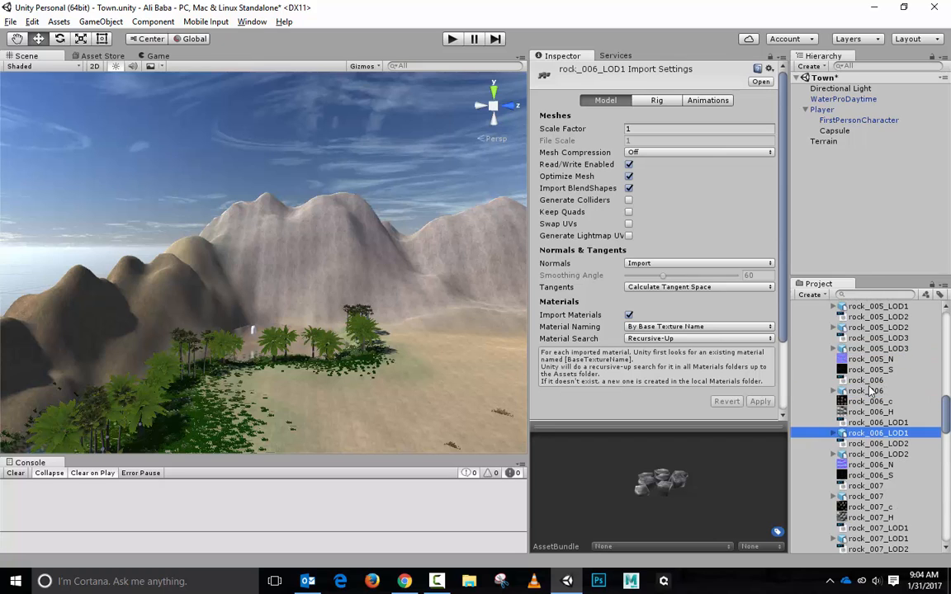
pyautogui.click(864, 391)
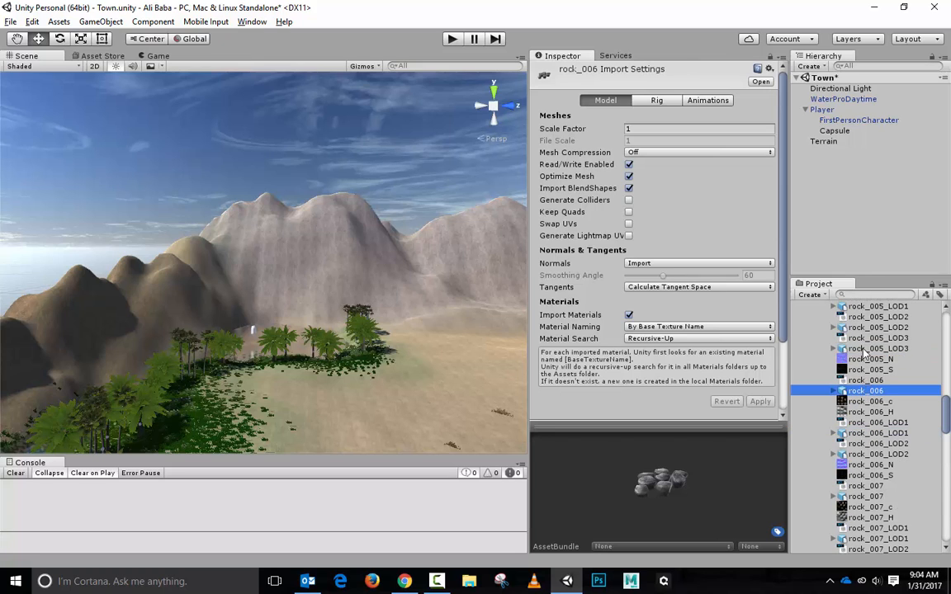
# Preview the rock_005 model together with its LOD3, LOD2 and LOD1 variants
pyautogui.click(865, 350)
pyautogui.click(865, 329)
pyautogui.scroll(1, 865, 372)
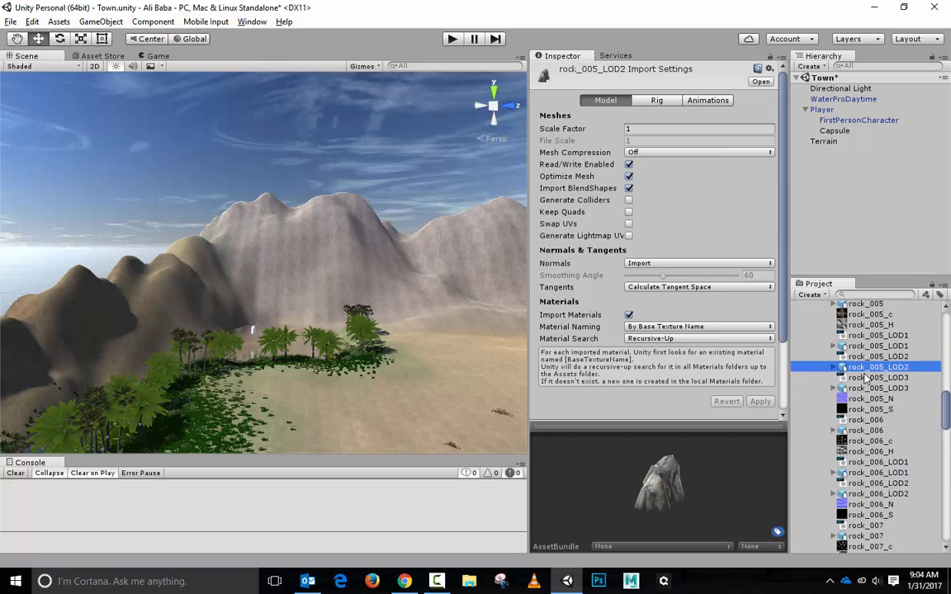
pyautogui.scroll(2, 866, 377)
pyautogui.click(868, 386)
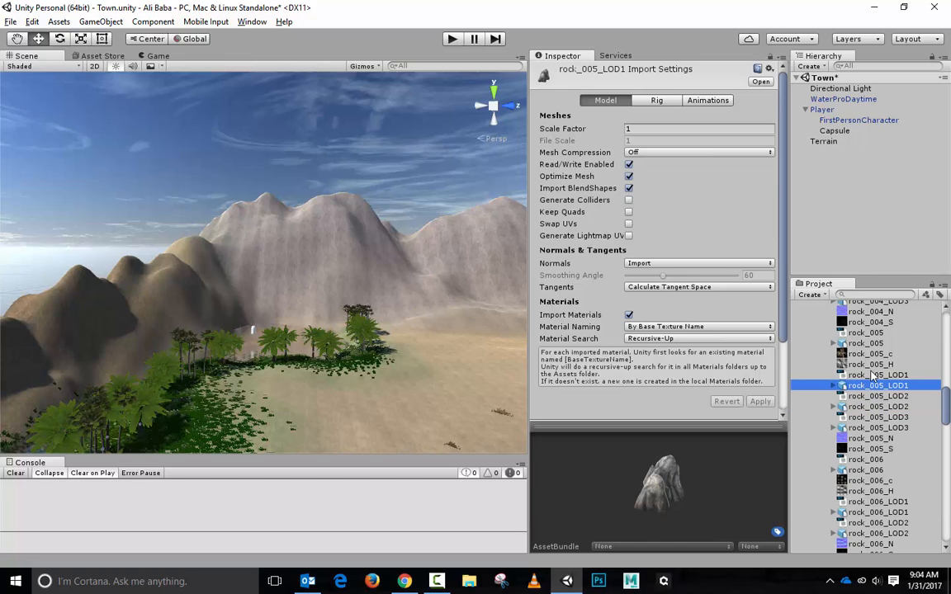
pyautogui.click(869, 344)
pyautogui.scroll(3, 871, 363)
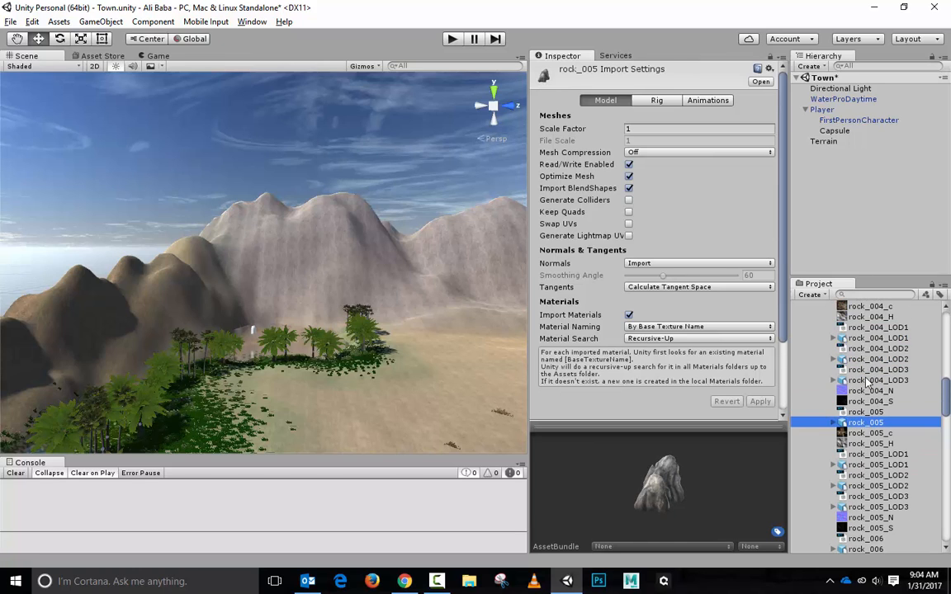
# Preview rock_004_LOD3, rock_004_LOD1 and rock_004, and rotate the rock_004 preview to see it from another angle
pyautogui.click(867, 380)
pyautogui.click(867, 339)
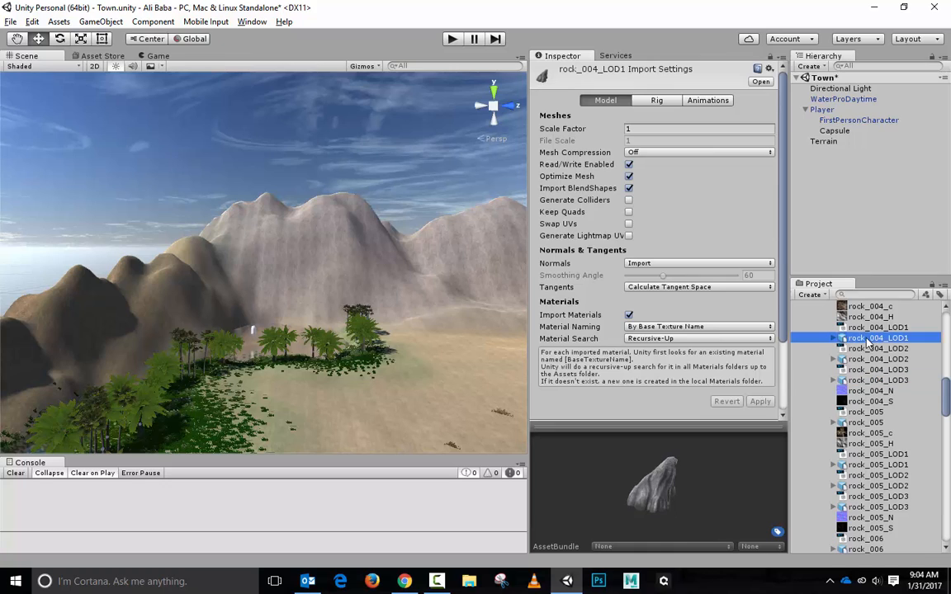
pyautogui.scroll(3, 867, 342)
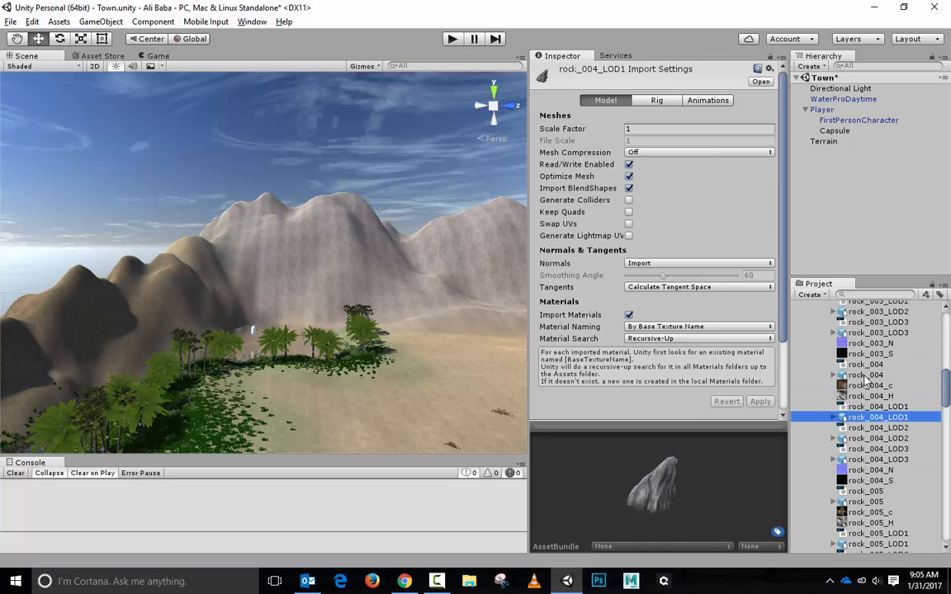
pyautogui.click(866, 377)
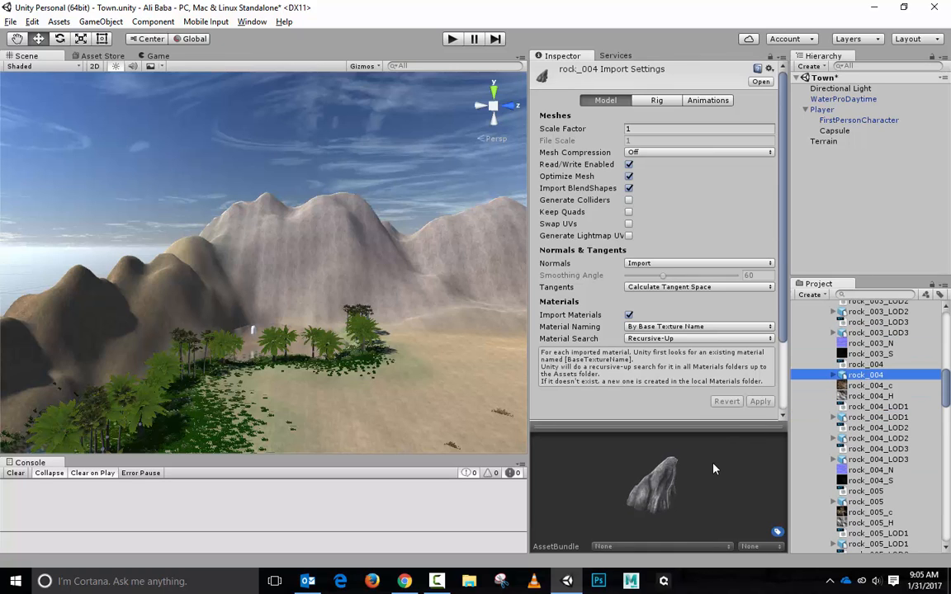
pyautogui.moveTo(714, 469); pyautogui.dragTo(690, 468)
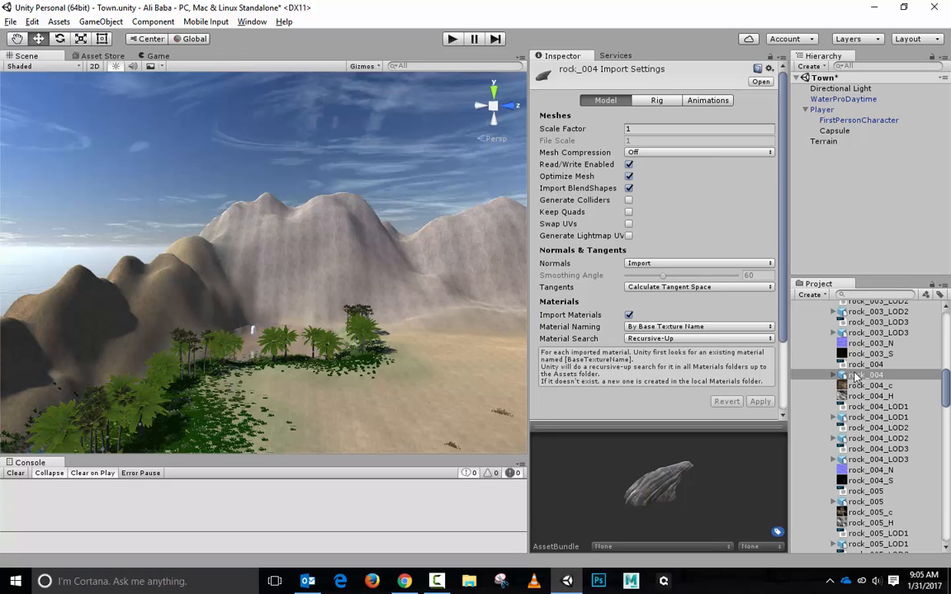
# Check the rig and animation import settings of rock_004 and return to its model import settings
pyautogui.click(657, 101)
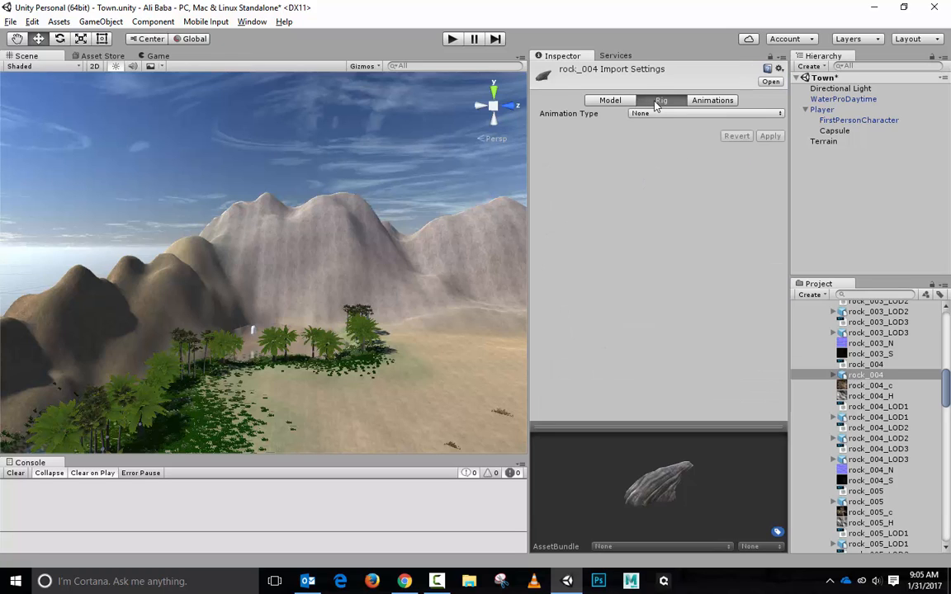
pyautogui.click(712, 102)
pyautogui.click(611, 101)
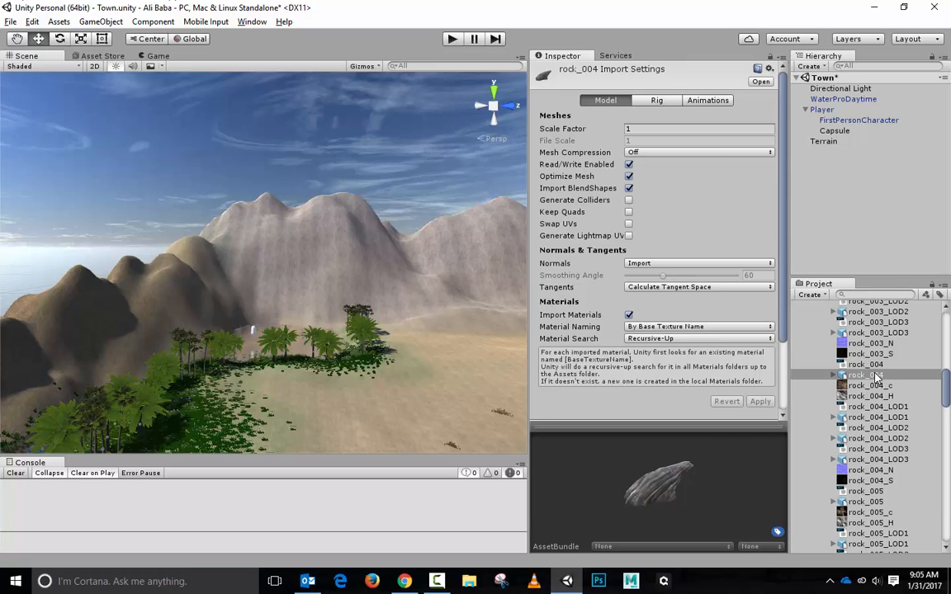
# Add the rock_004 model to the Town scene near the palm trees and compare its size with the terrain
pyautogui.moveTo(878, 379); pyautogui.dragTo(435, 306)
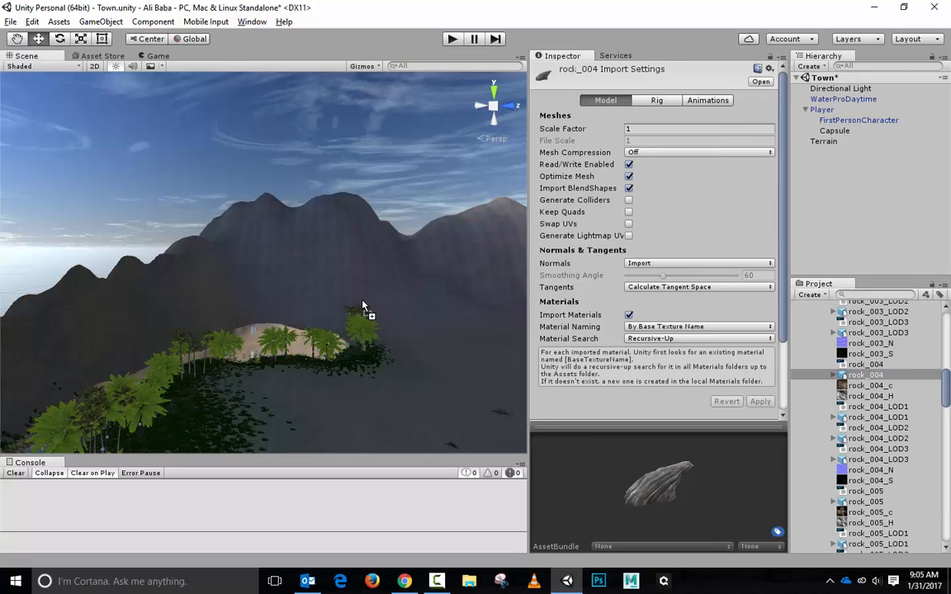
pyautogui.moveTo(364, 306); pyautogui.dragTo(365, 308)
pyautogui.scroll(-5, 367, 318)
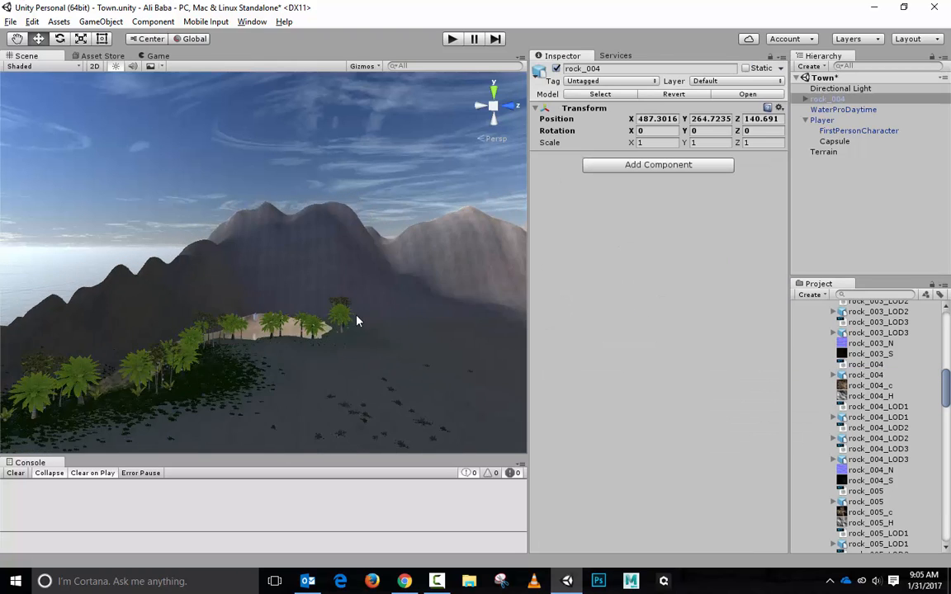
pyautogui.scroll(-10, 346, 322)
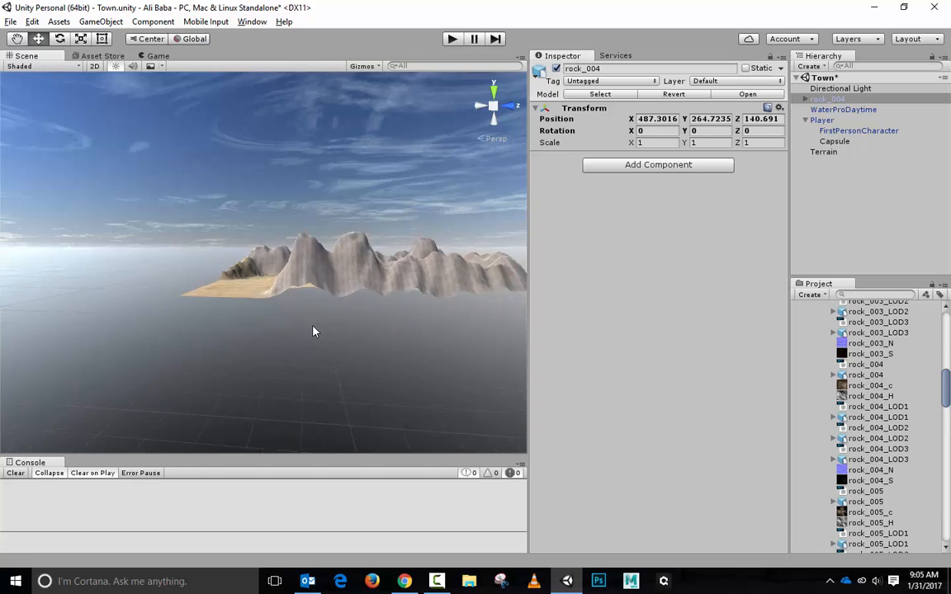
pyautogui.scroll(-8, 310, 333)
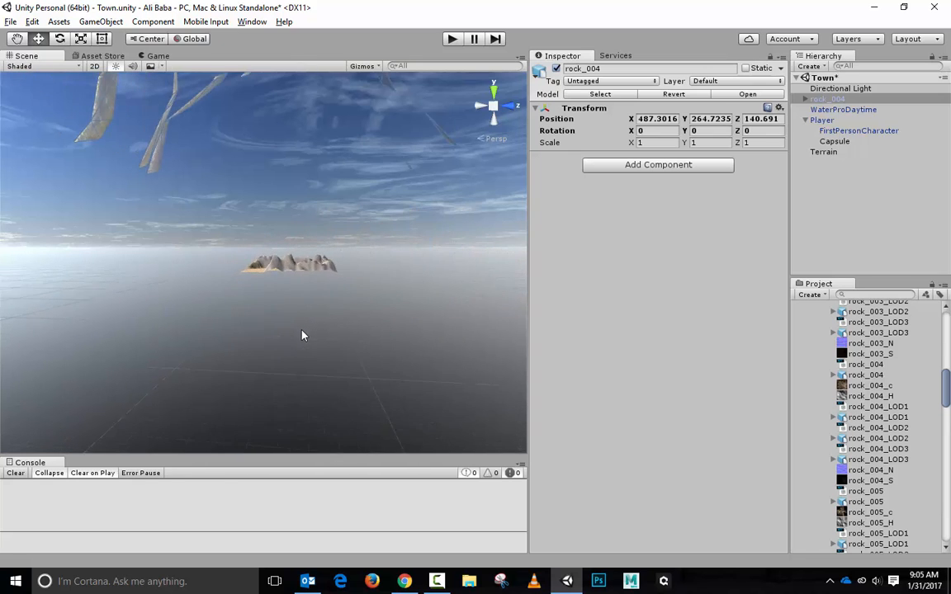
pyautogui.scroll(-8, 302, 335)
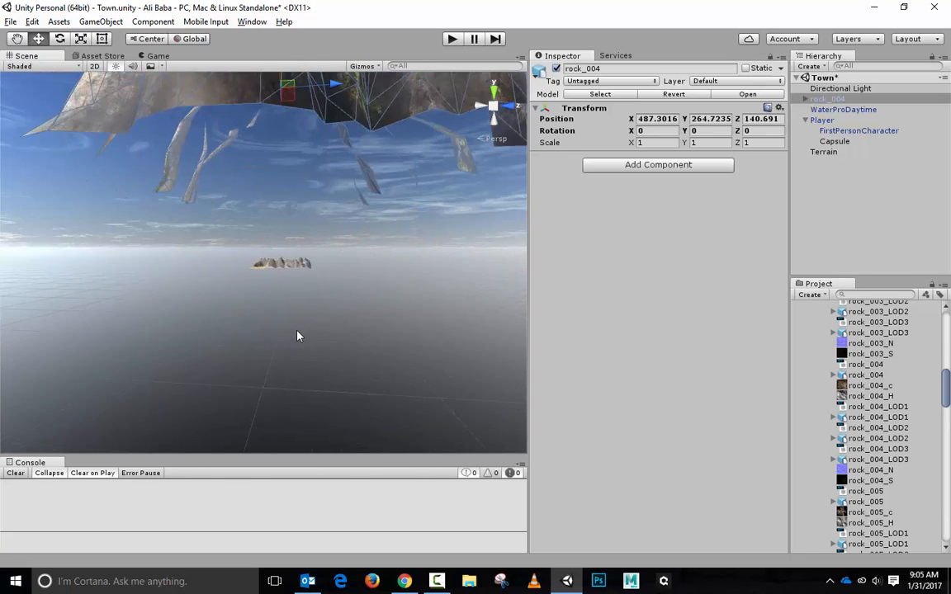
pyautogui.scroll(15, 296, 336)
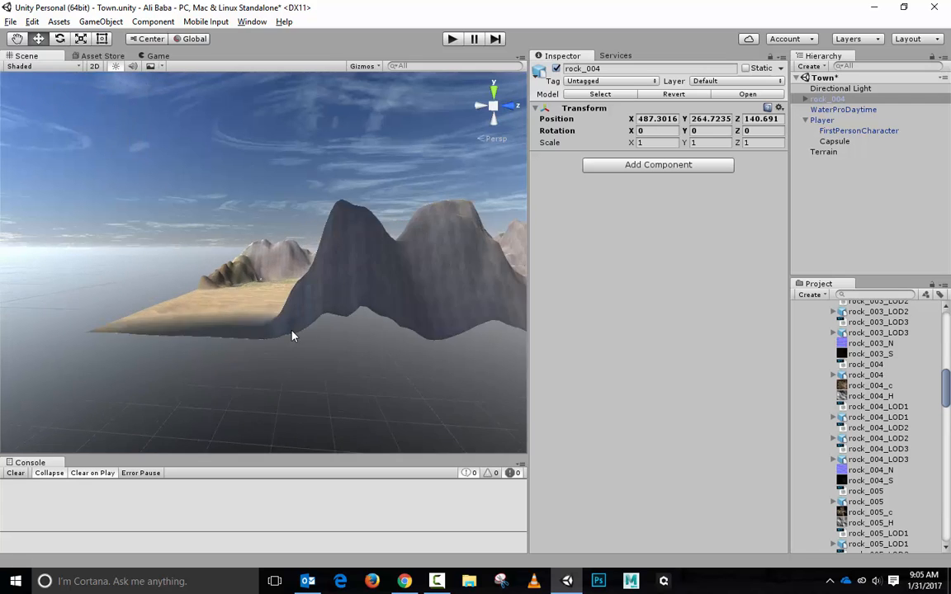
pyautogui.scroll(15, 292, 336)
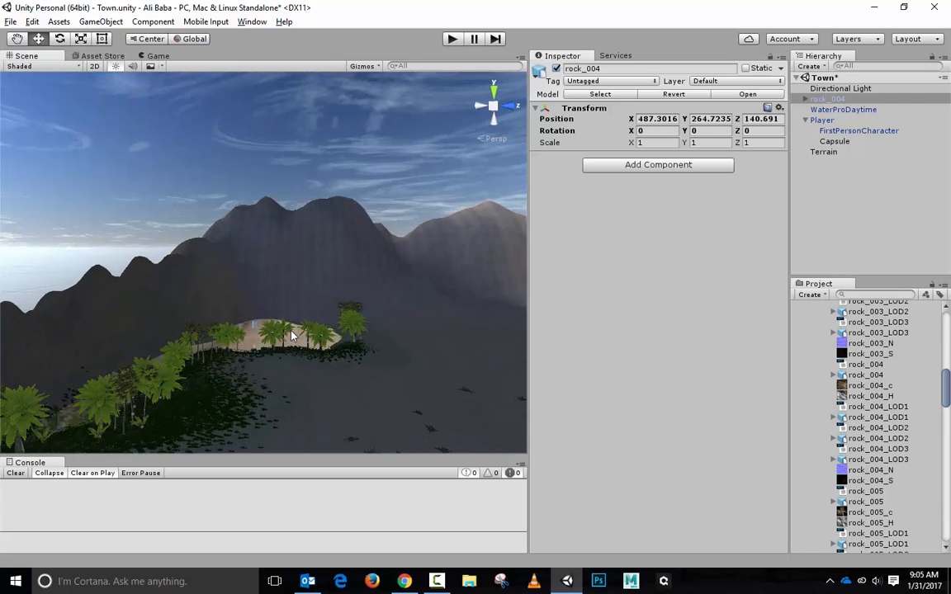
pyautogui.scroll(15, 291, 336)
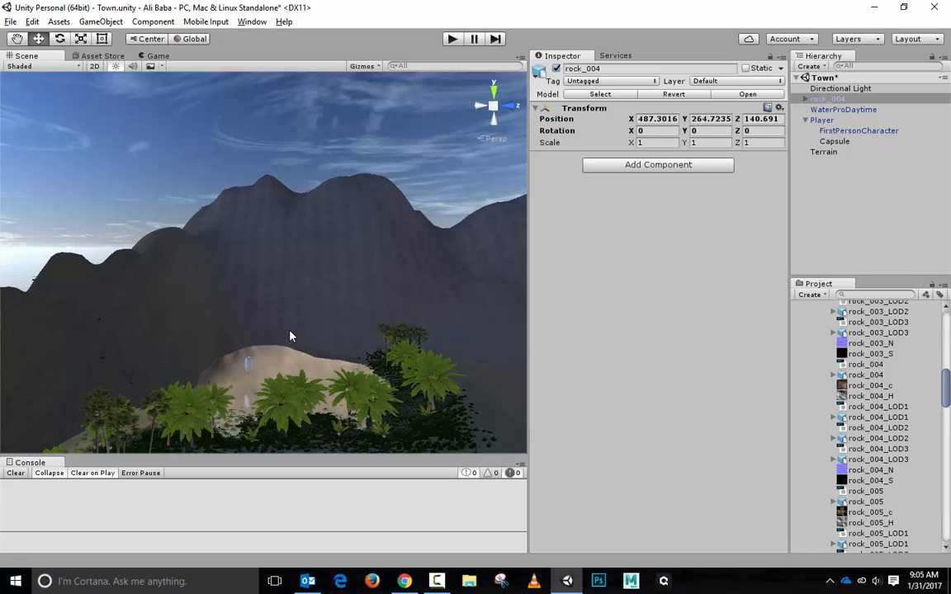
pyautogui.scroll(5, 291, 336)
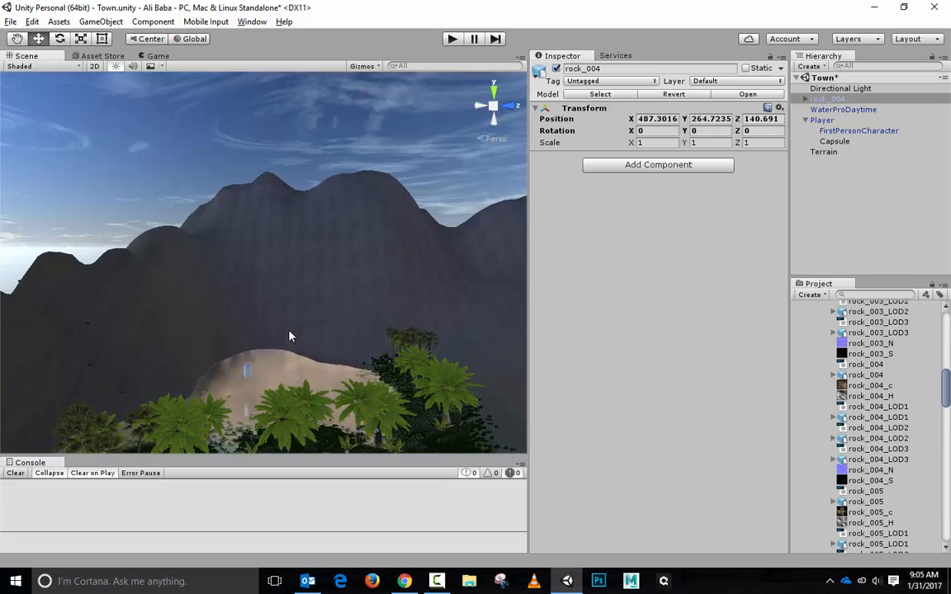
# Set the import scale factor of the rock_004 model to .01 and apply the change
pyautogui.click(867, 376)
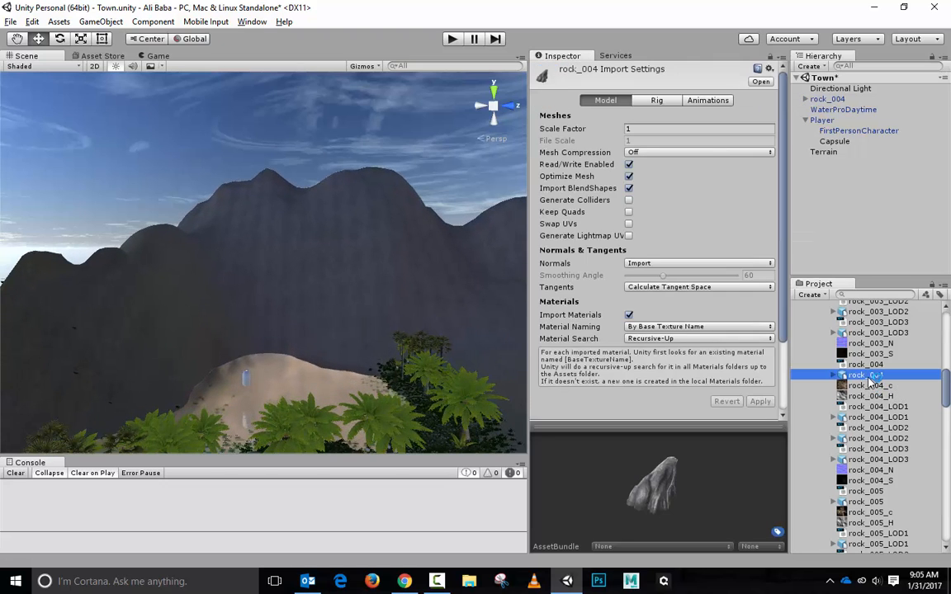
pyautogui.click(653, 129)
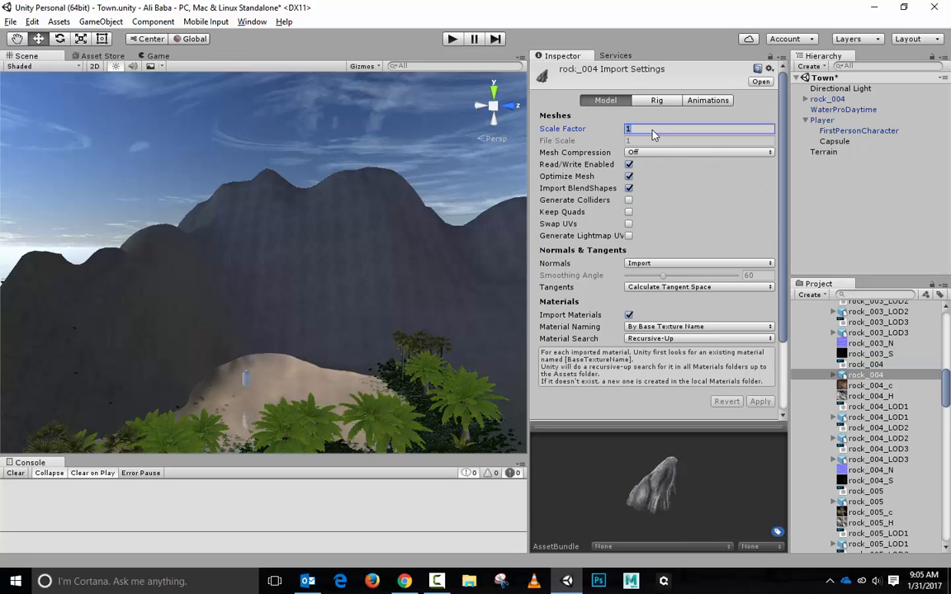
pyautogui.write('.01')
pyautogui.click(761, 402)
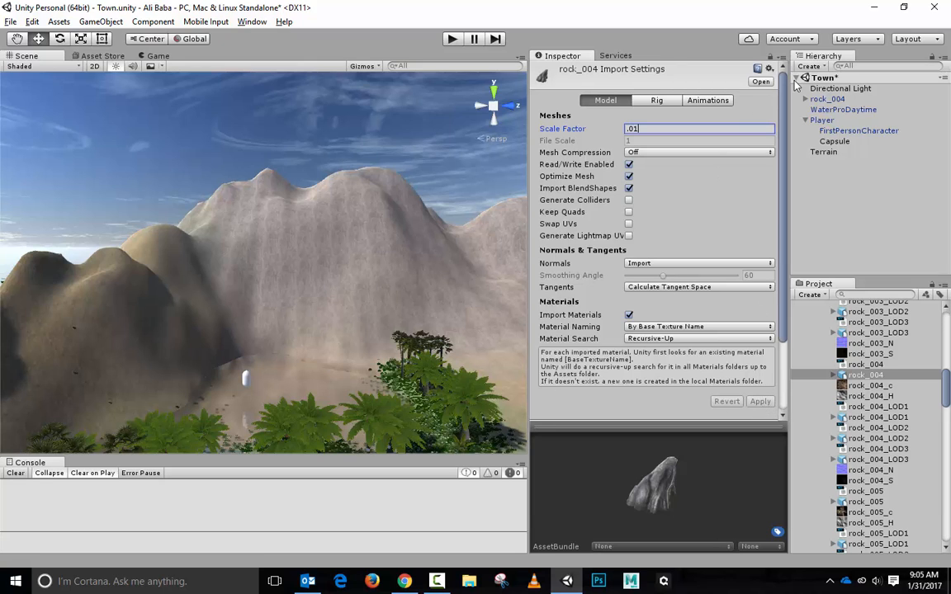
# Focus the scene on the placed rock_004 and lower it towards the terrain to about Y 234
pyautogui.click(835, 100)
pyautogui.doubleClick(835, 99)
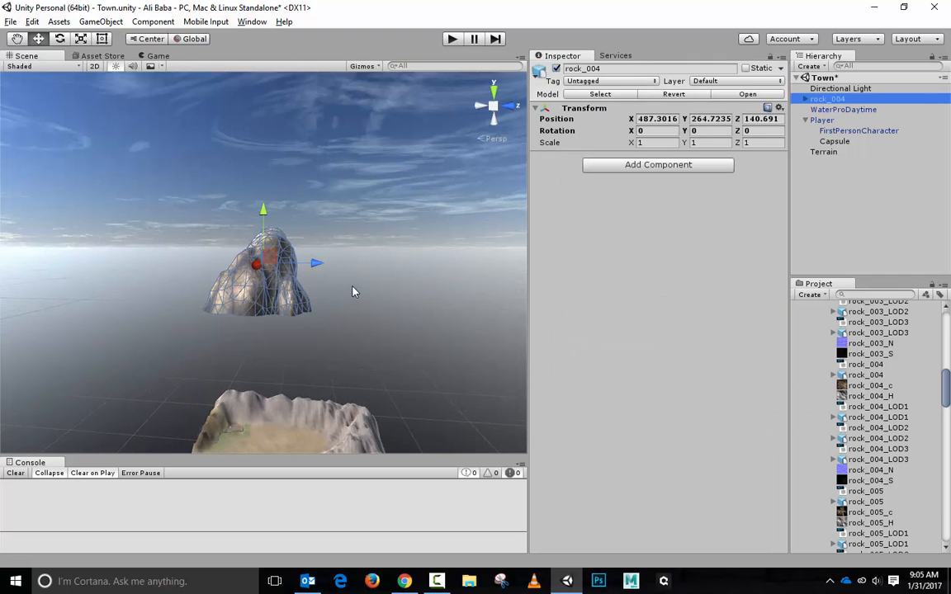
pyautogui.keyDown('alt'); pyautogui.moveTo(386, 316); pyautogui.dragTo(242, 271); pyautogui.keyUp('alt')
pyautogui.keyDown('alt'); pyautogui.moveTo(263, 341); pyautogui.dragTo(318, 365); pyautogui.keyUp('alt')
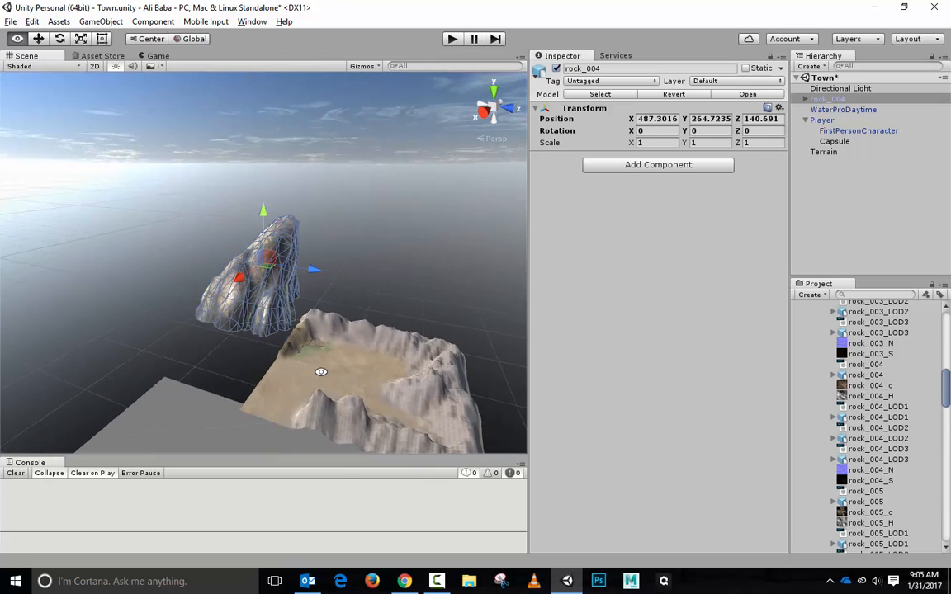
pyautogui.moveTo(266, 218); pyautogui.dragTo(291, 309)
pyautogui.scroll(-10, 282, 310)
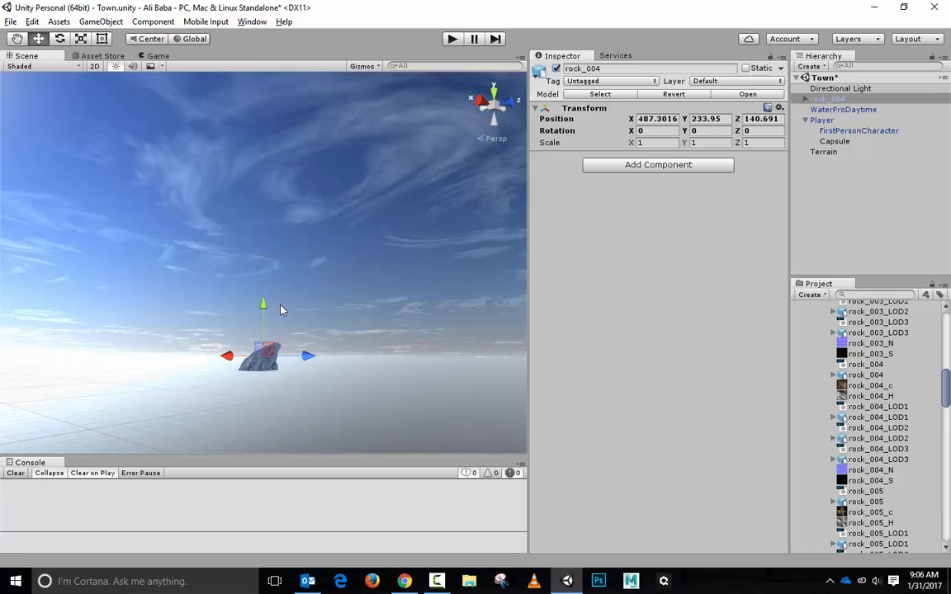
# Set the position of rock_004 in the scene to X 0, Y 0, Z 0
pyautogui.click(663, 119)
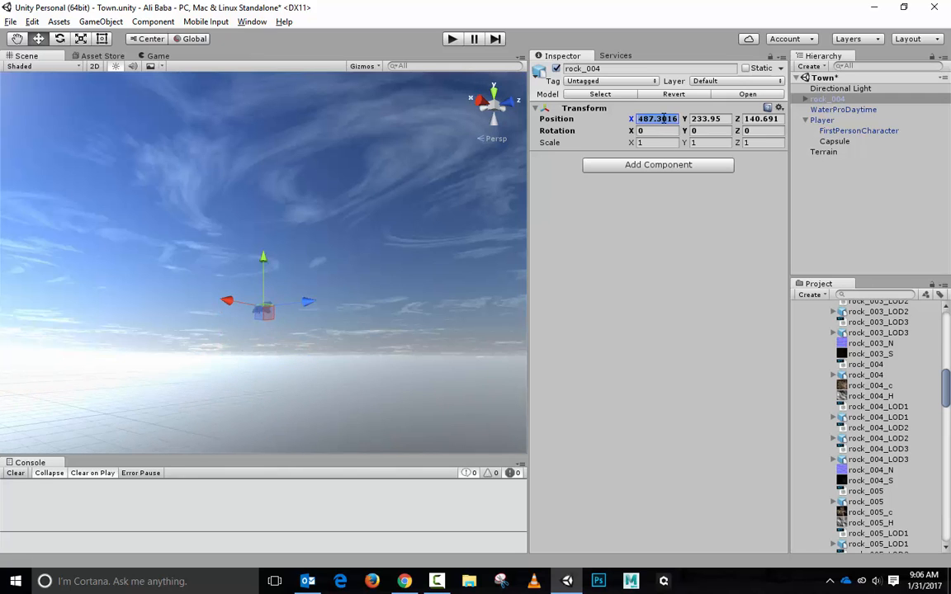
pyautogui.write('0')
pyautogui.press('Tab')
pyautogui.write('0')
pyautogui.press('Tab')
pyautogui.write('0')
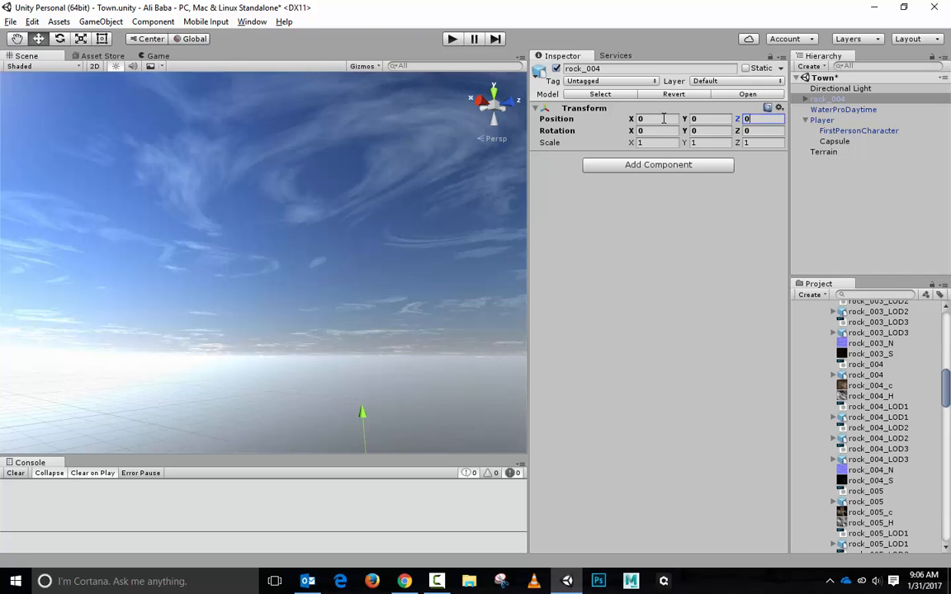
# Focus the scene on the Player and move rock_004 beside it, to about X 59, Z 42
pyautogui.doubleClick(822, 120)
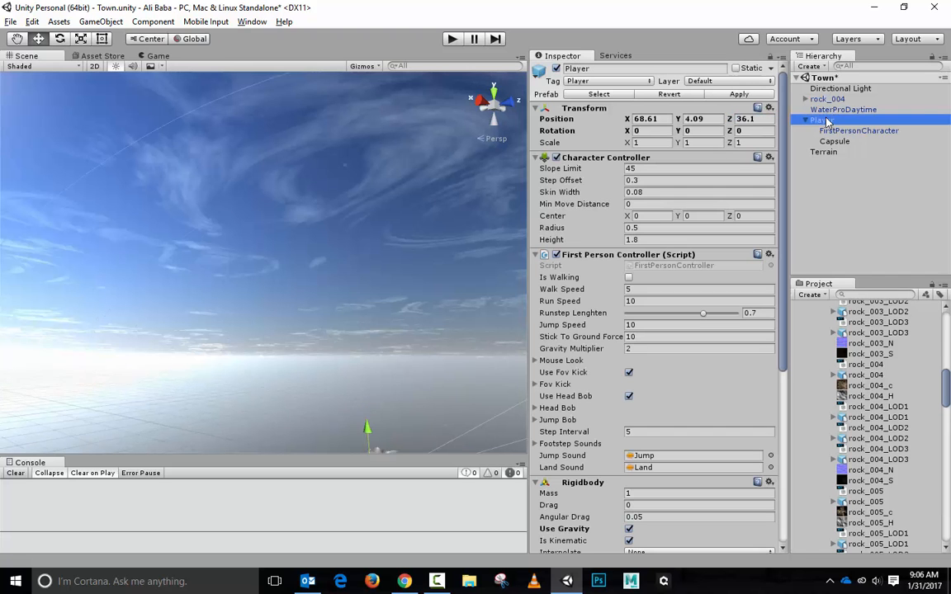
pyautogui.keyDown('alt'); pyautogui.moveTo(408, 255); pyautogui.dragTo(525, 431); pyautogui.keyUp('alt')
pyautogui.scroll(-10, 343, 304)
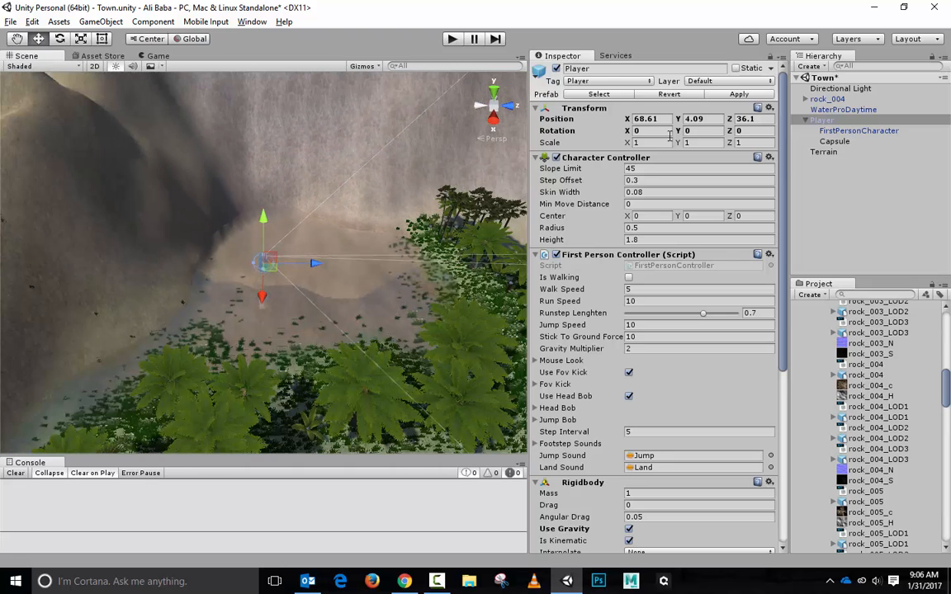
pyautogui.click(329, 158)
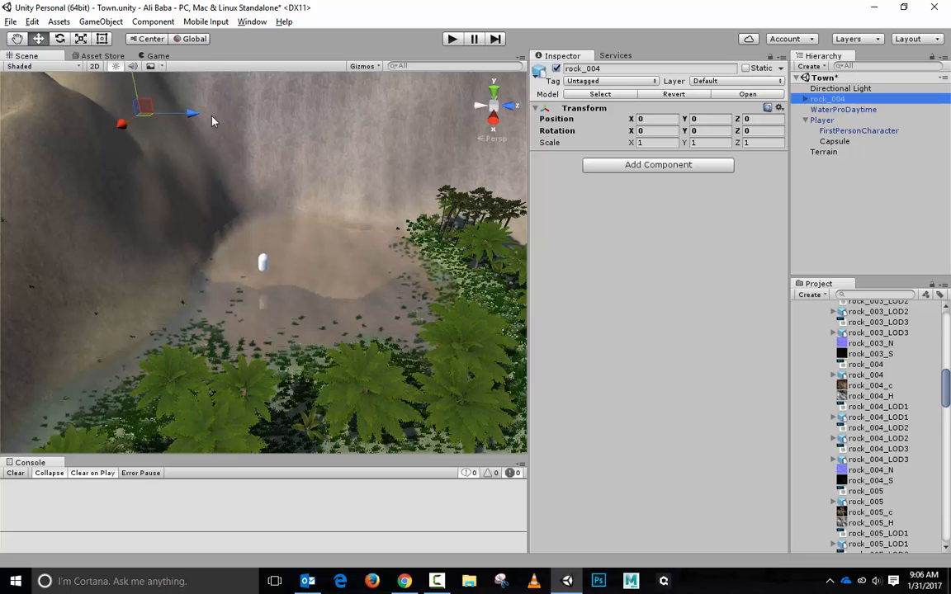
pyautogui.moveTo(195, 118); pyautogui.dragTo(302, 173)
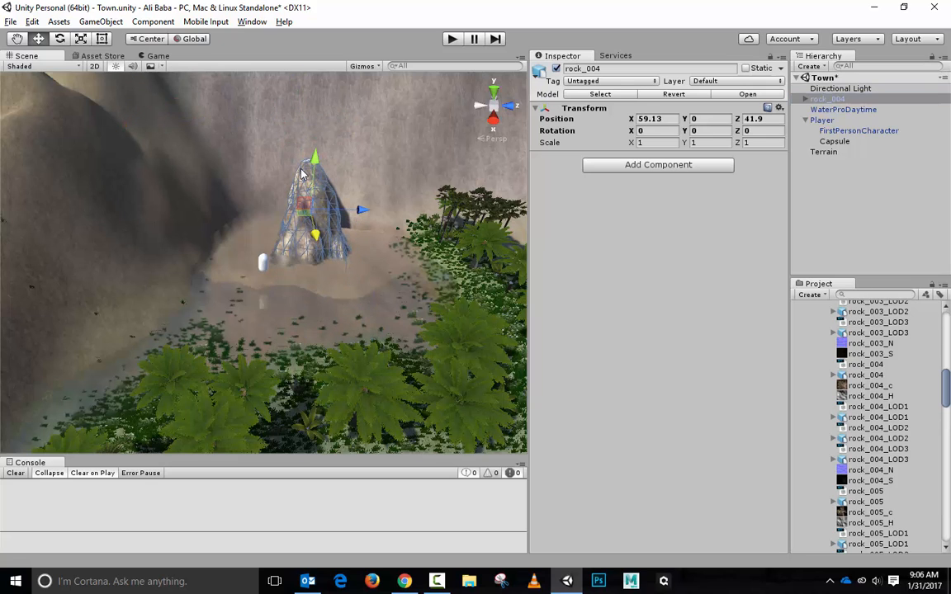
# Rotate rock_004 to about 134 degrees around Y and move it closer to the Player, to about Z 32
pyautogui.press('e')
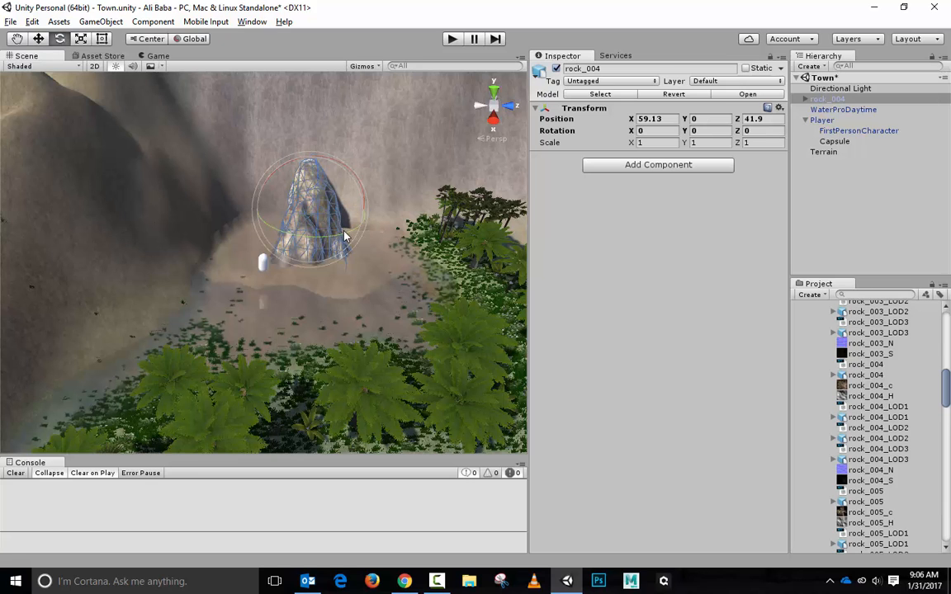
pyautogui.moveTo(343, 232); pyautogui.dragTo(101, 191)
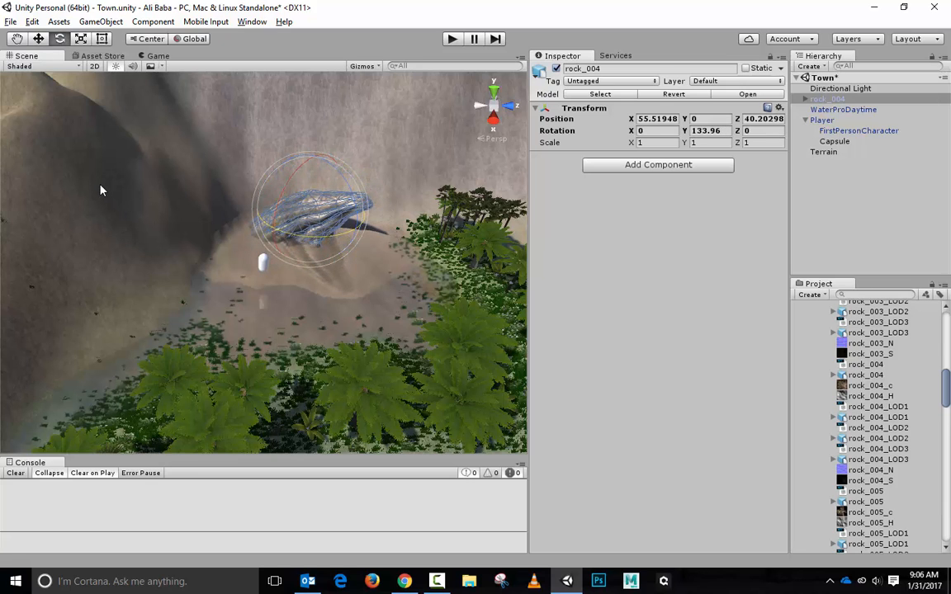
pyautogui.press('w')
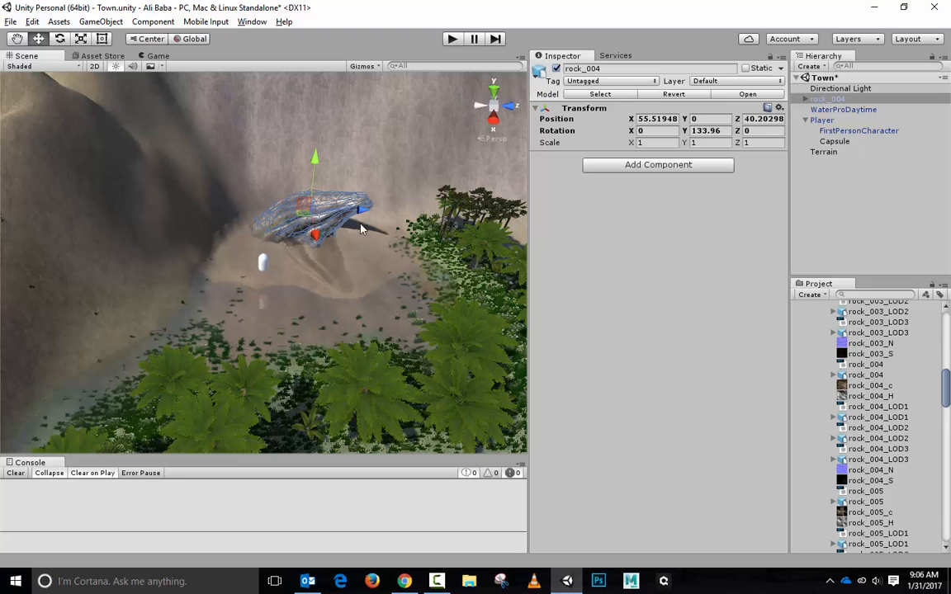
pyautogui.moveTo(328, 190); pyautogui.dragTo(330, 149)
# Play the scene to inspect rock_004 from the Player's viewpoint, then stop playback
pyautogui.click(451, 39)
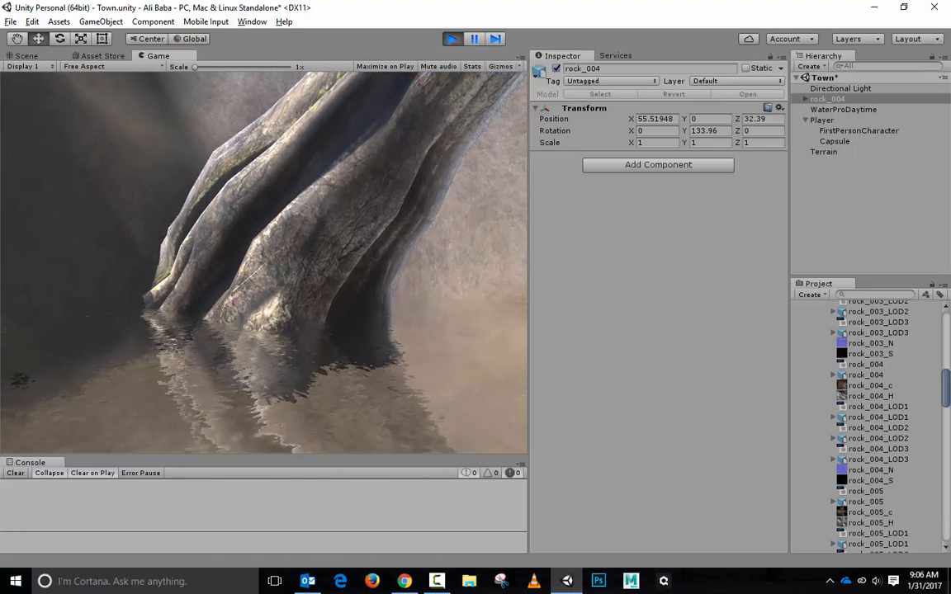
pyautogui.press('Escape')
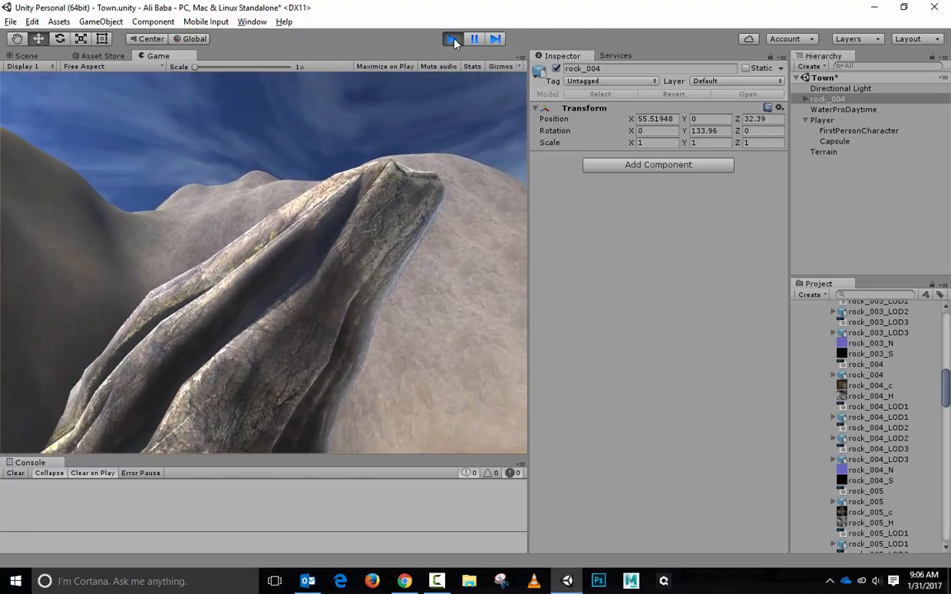
pyautogui.click(452, 39)
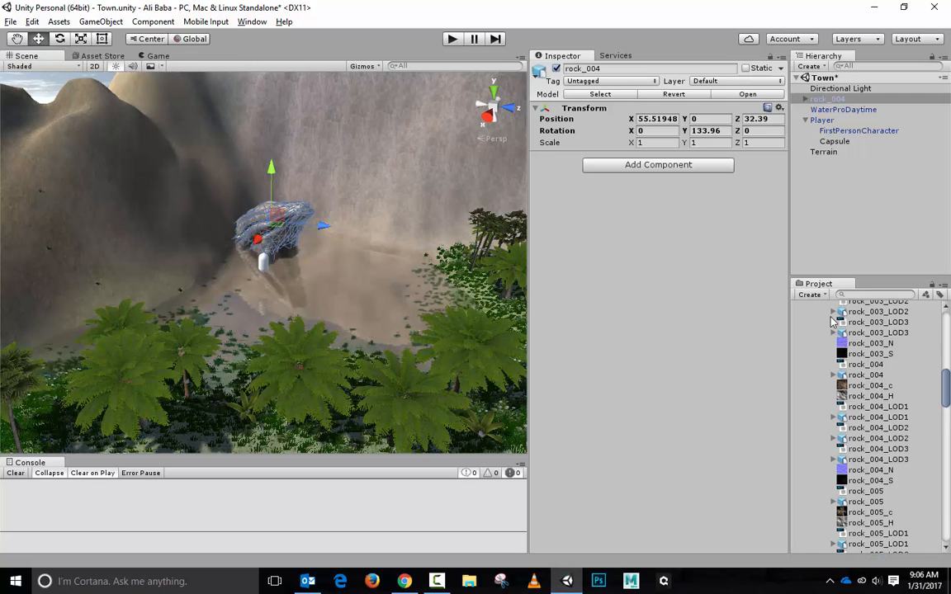
# Change the shader of the lambert12SG material on rock_004's child mesh to Legacy Shaders/Bumped Diffuse
pyautogui.click(834, 99)
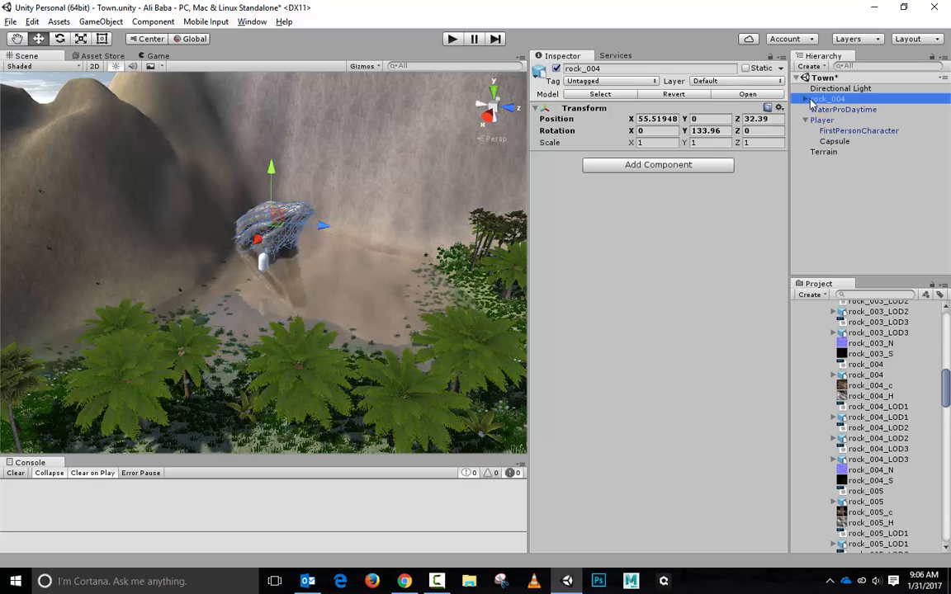
pyautogui.click(806, 100)
pyautogui.press('Down')
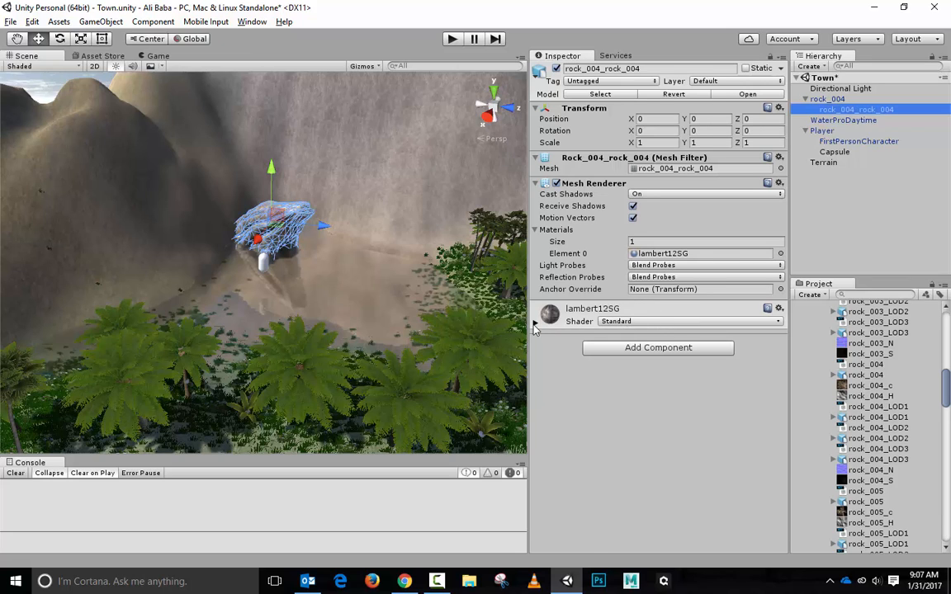
pyautogui.click(581, 326)
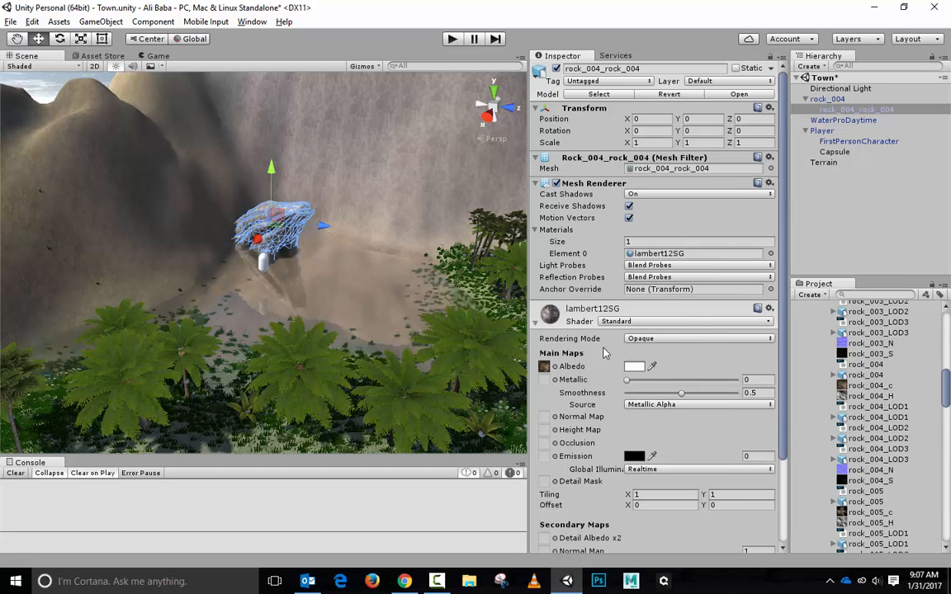
pyautogui.click(697, 322)
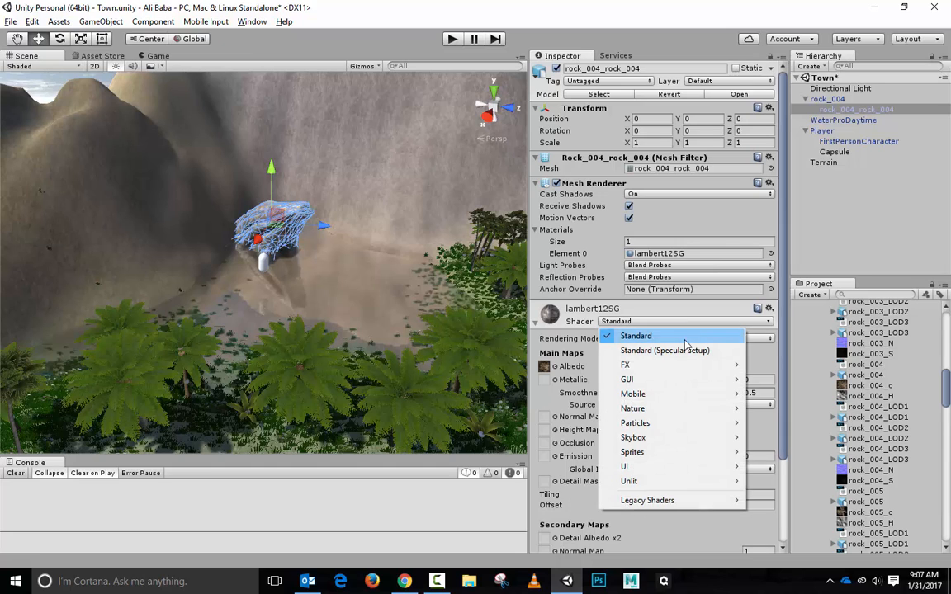
pyautogui.moveTo(702, 500)
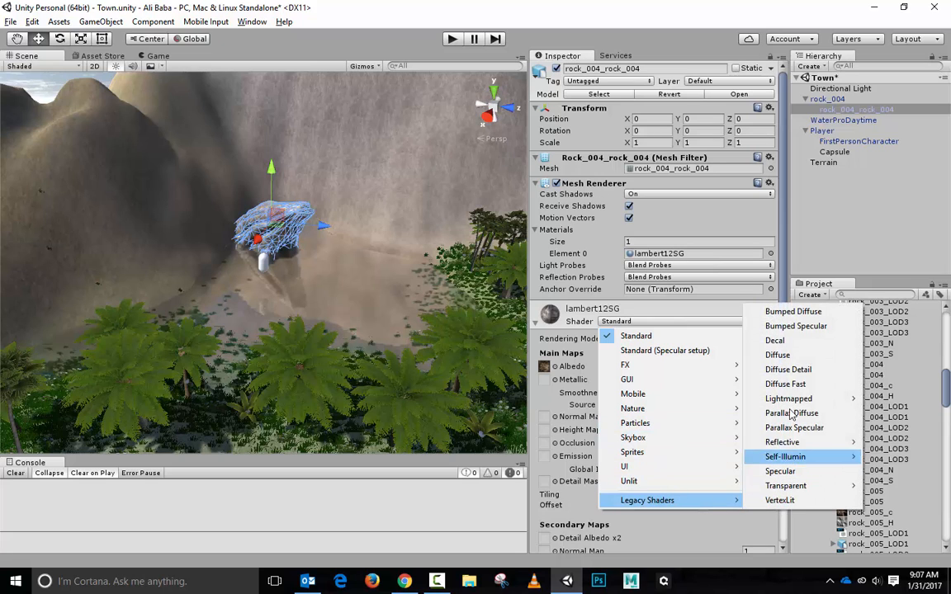
pyautogui.click(815, 313)
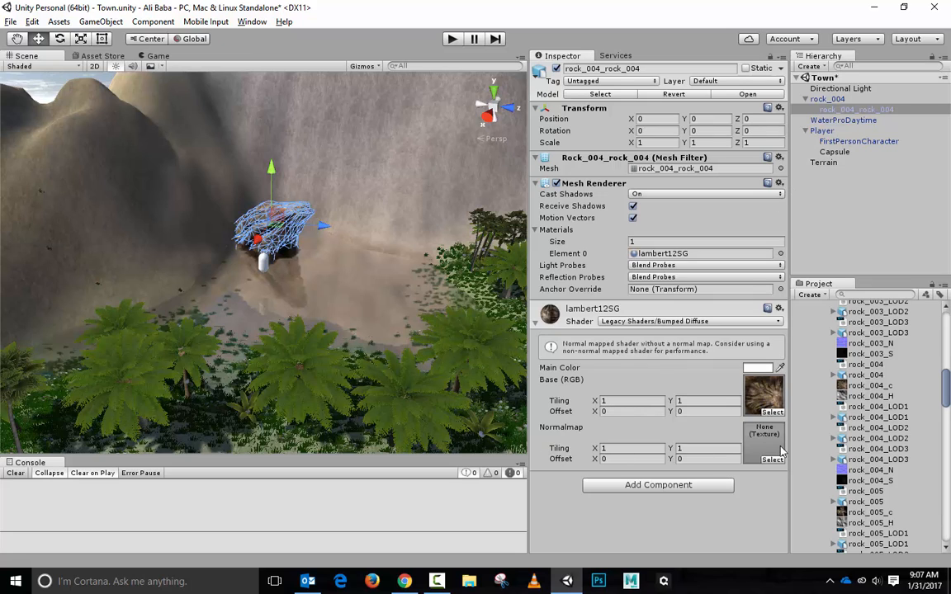
# Assign the rock_004_N texture as the material's normal map and fix its import type to normal map
pyautogui.click(756, 394)
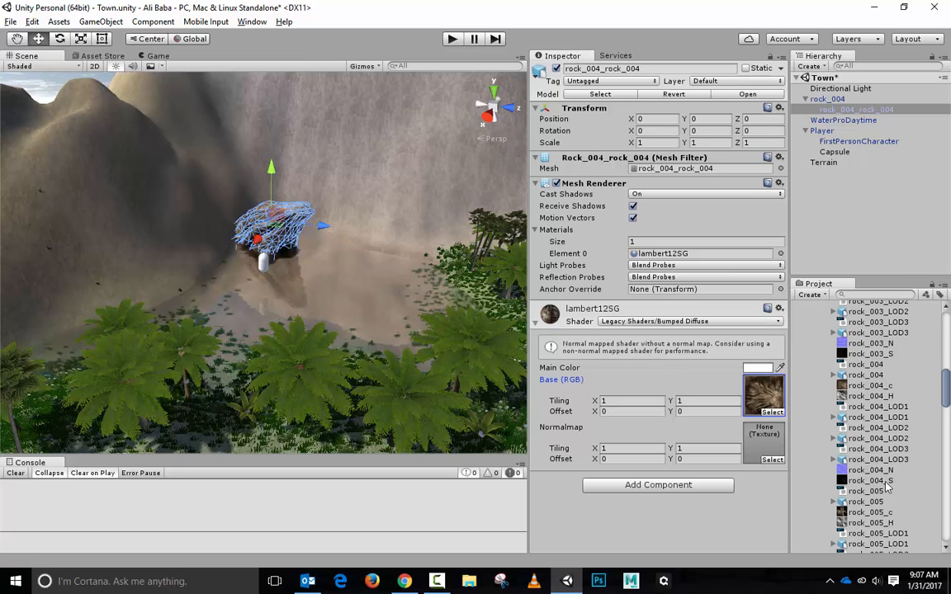
pyautogui.moveTo(889, 472); pyautogui.dragTo(764, 441)
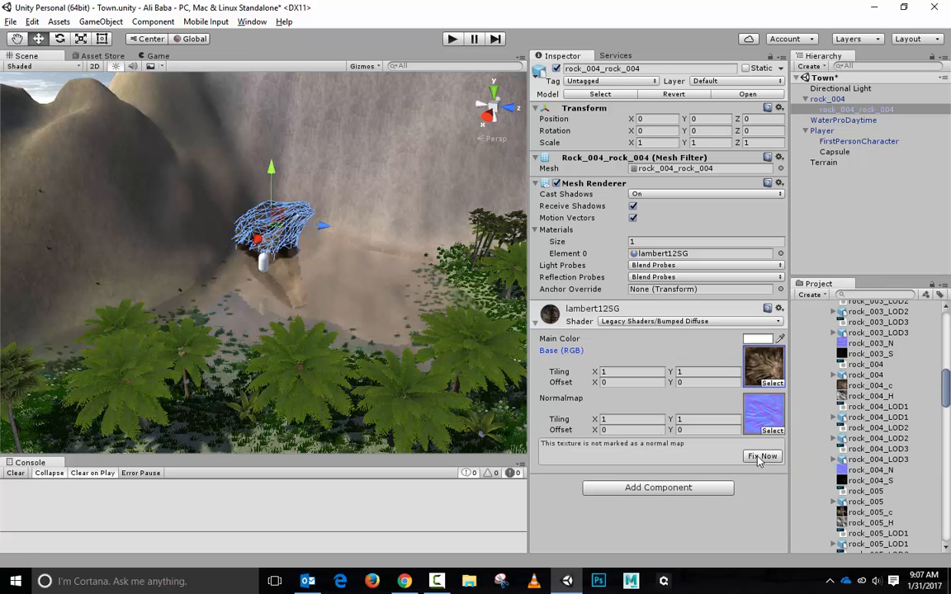
pyautogui.click(771, 456)
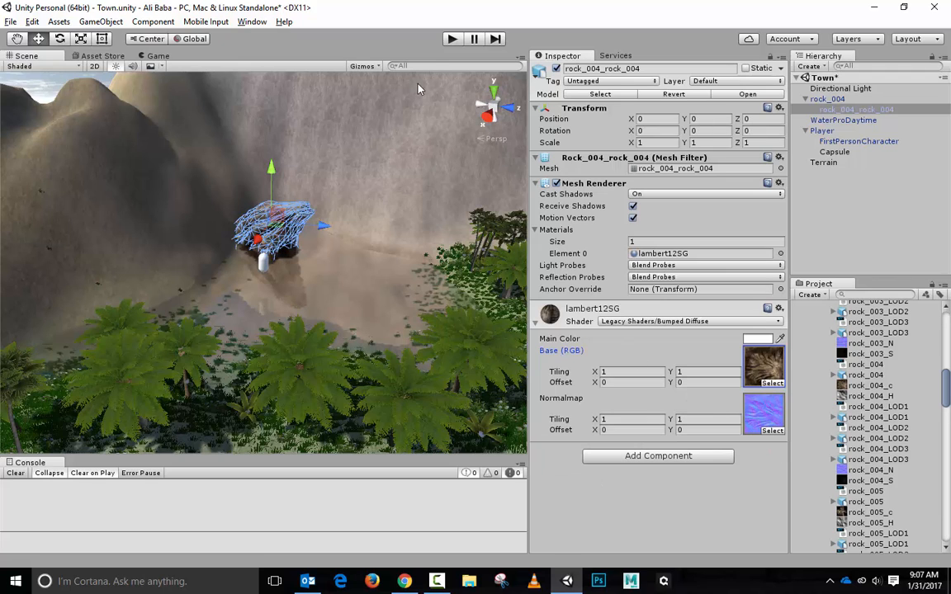
# Play the scene, darken the rock material's main color to light grey C3C1C0, and stop playback
pyautogui.click(451, 39)
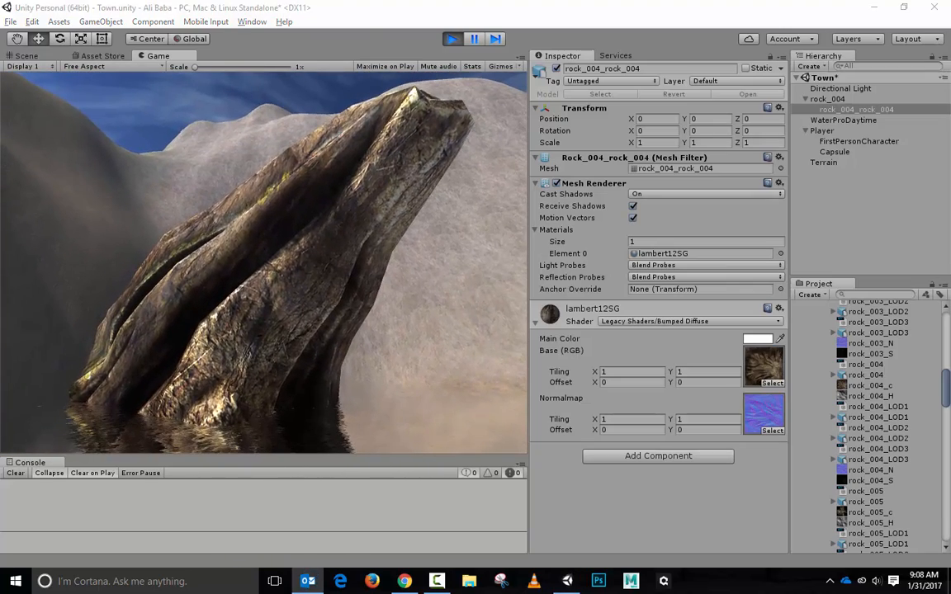
pyautogui.click(753, 340)
pyautogui.moveTo(49, 7); pyautogui.dragTo(691, 115)
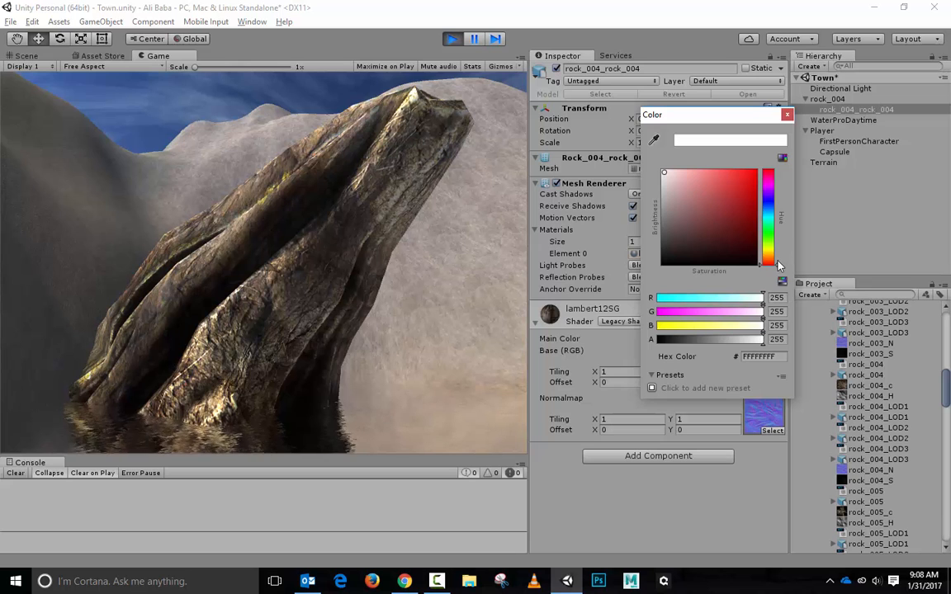
pyautogui.moveTo(778, 262); pyautogui.dragTo(772, 259)
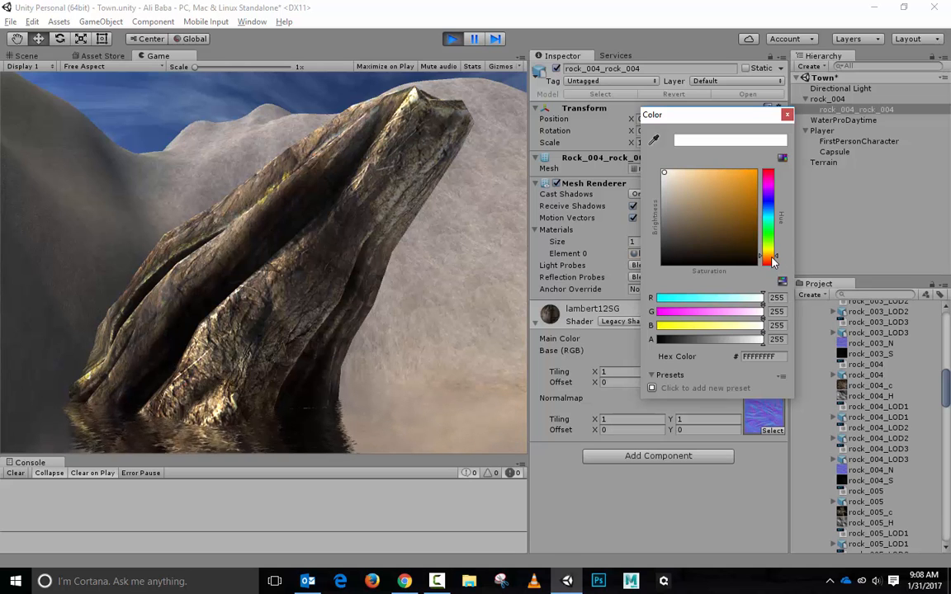
pyautogui.moveTo(670, 180)
pyautogui.mouseDown()
pyautogui.moveTo(690, 170)
pyautogui.moveTo(720, 175)
pyautogui.moveTo(665, 175)
pyautogui.moveTo(659, 200)
pyautogui.moveTo(667, 198)
pyautogui.mouseUp()
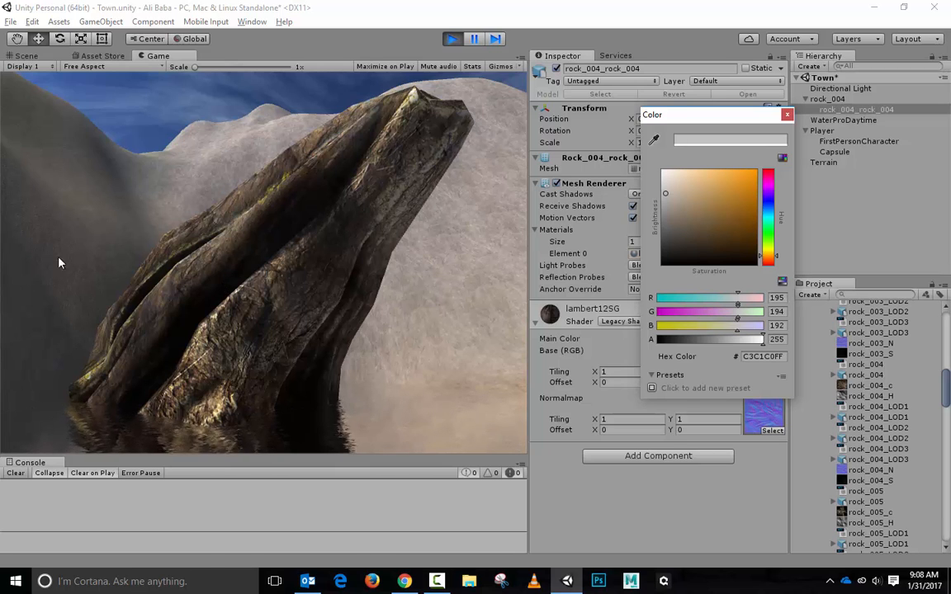
pyautogui.click(787, 115)
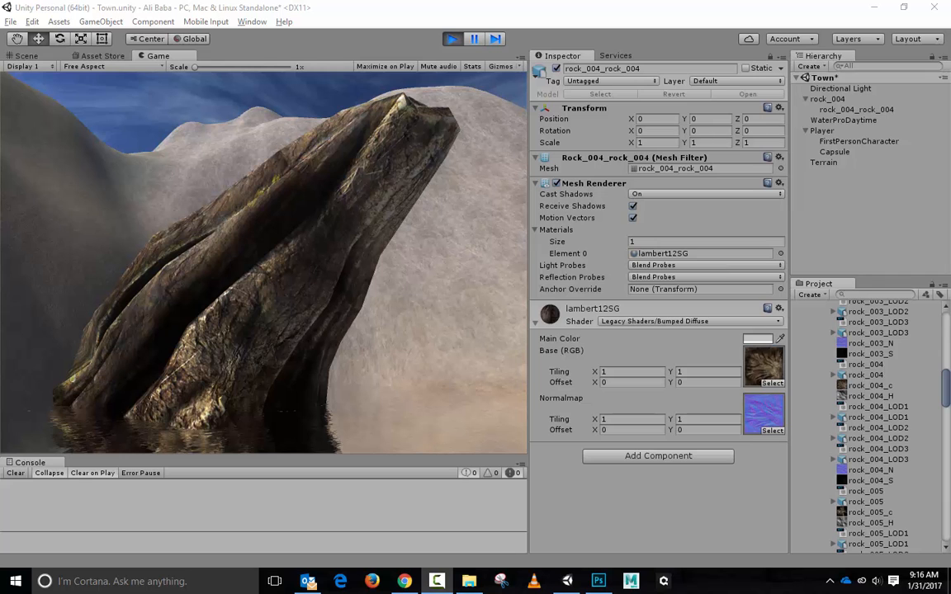
pyautogui.click(452, 39)
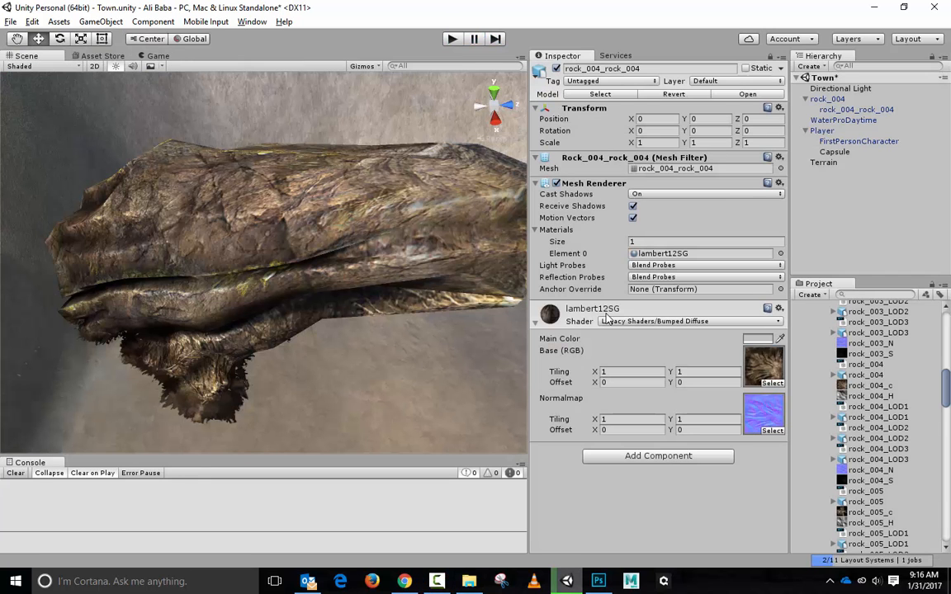
# Search the project for lambert12 and duplicate the lambert12SG material twice
pyautogui.click(875, 295)
pyautogui.write('lambert')
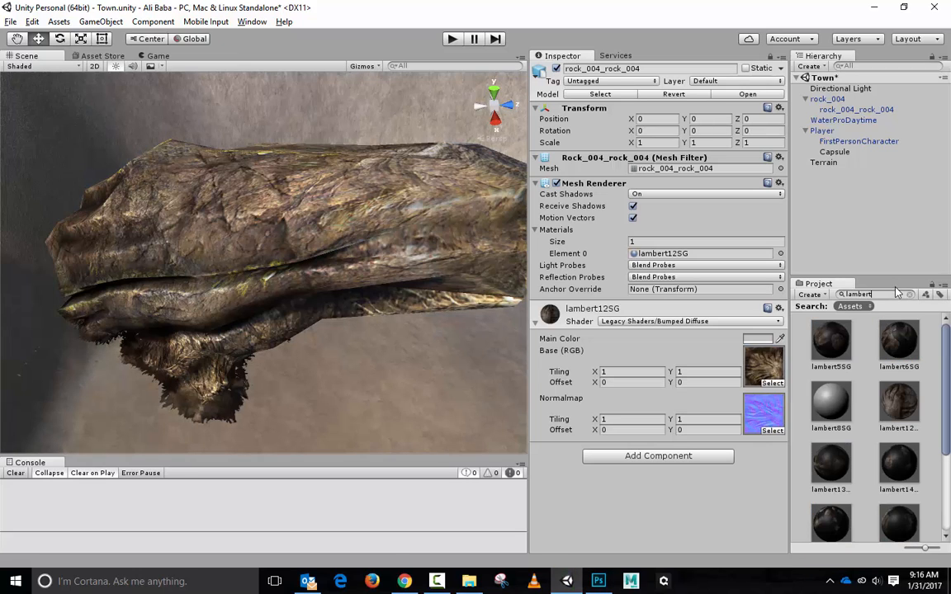
pyautogui.write('12')
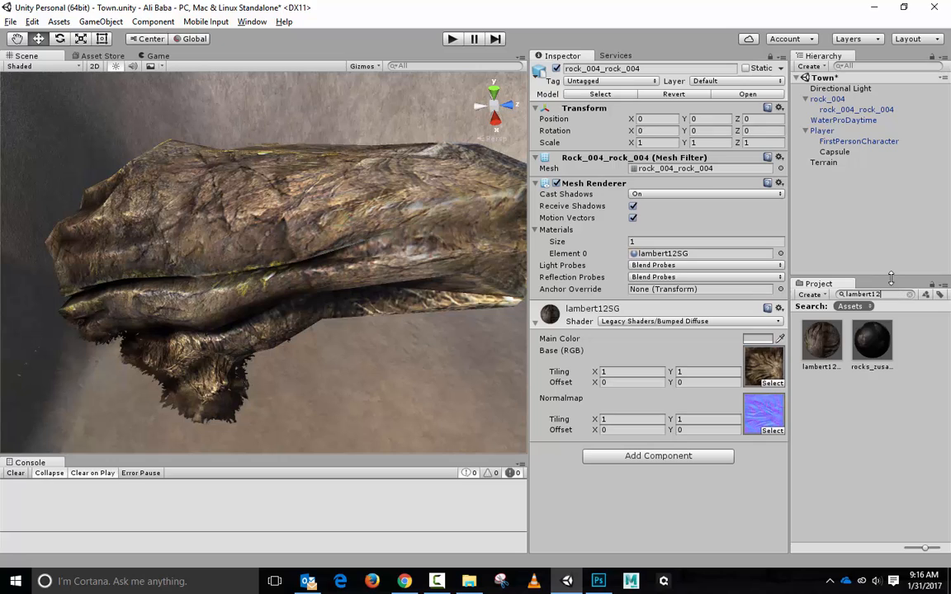
pyautogui.click(814, 339)
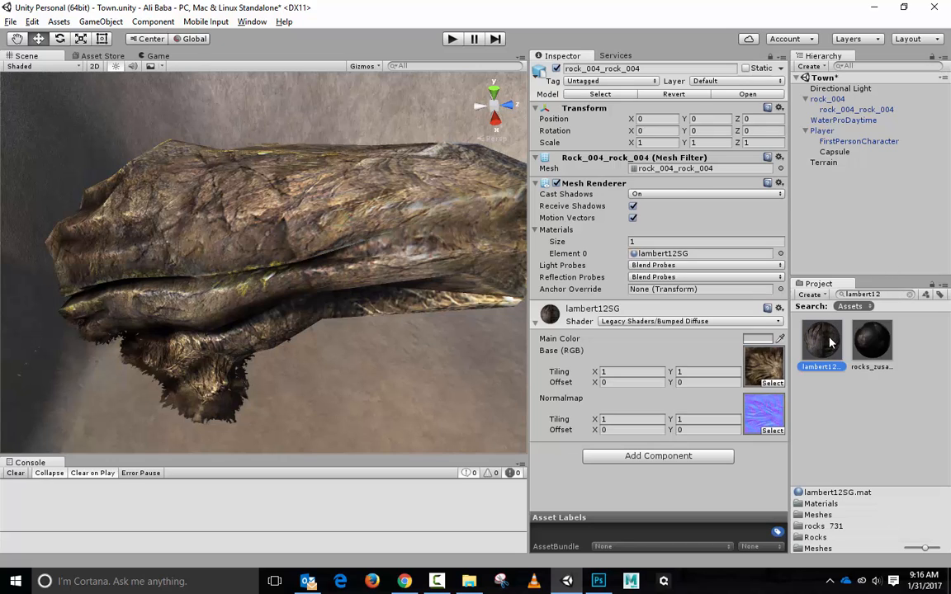
pyautogui.press('F2')
pyautogui.press('Return')
pyautogui.hotkey('ctrl', 'd')
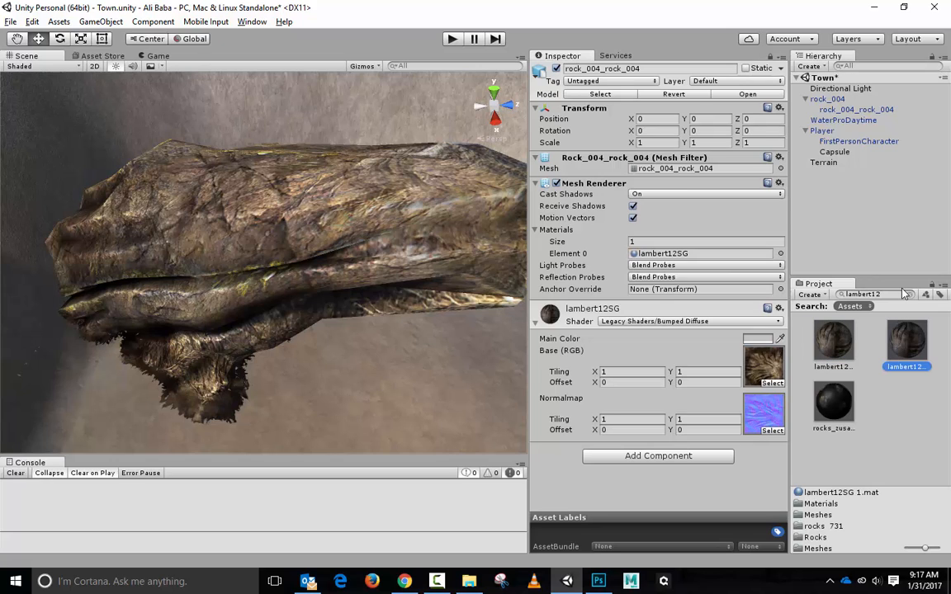
pyautogui.hotkey('ctrl', 'd')
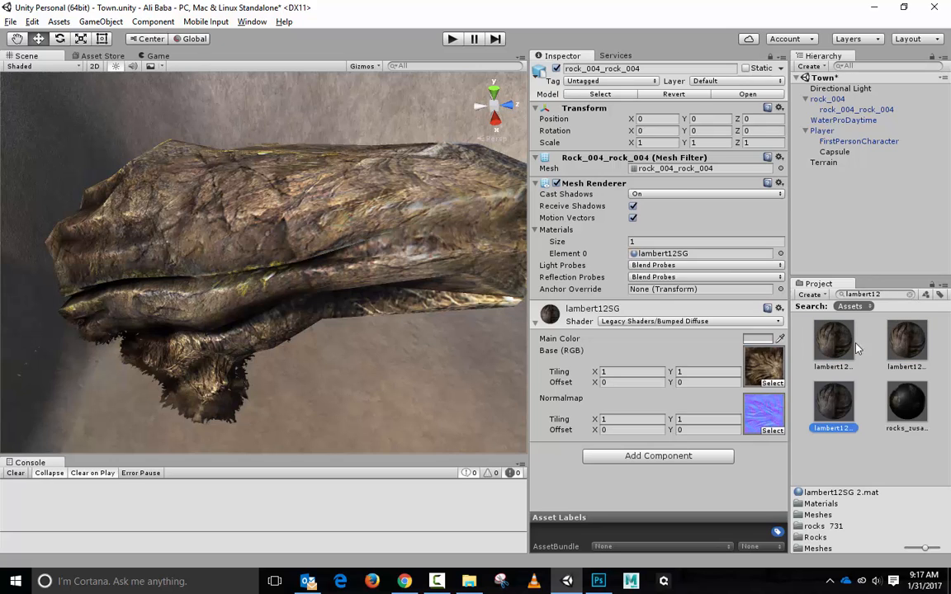
# Rename the two duplicated materials as lamb-PBR and Lamb_spec
pyautogui.click(908, 339)
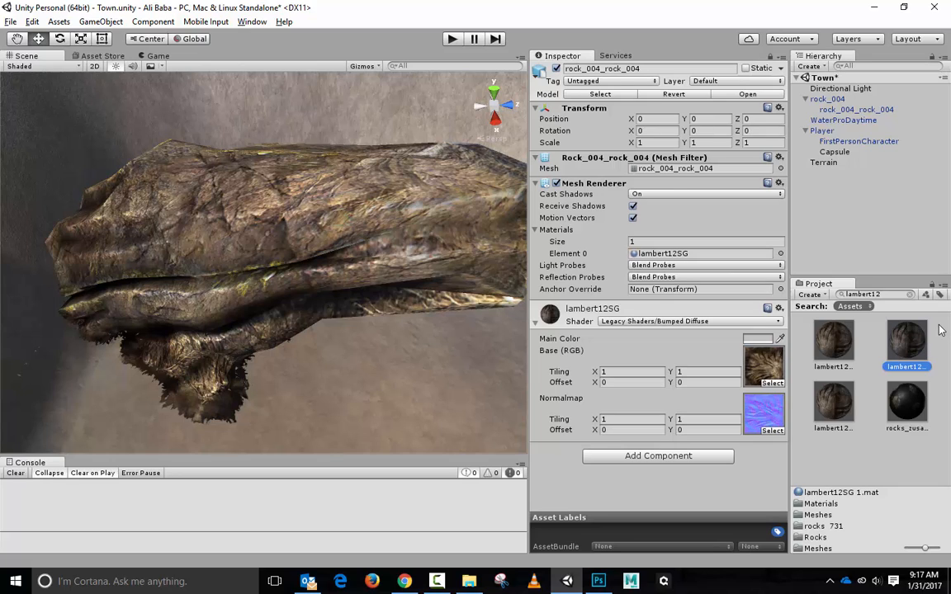
pyautogui.press('F2')
pyautogui.write('lamb')
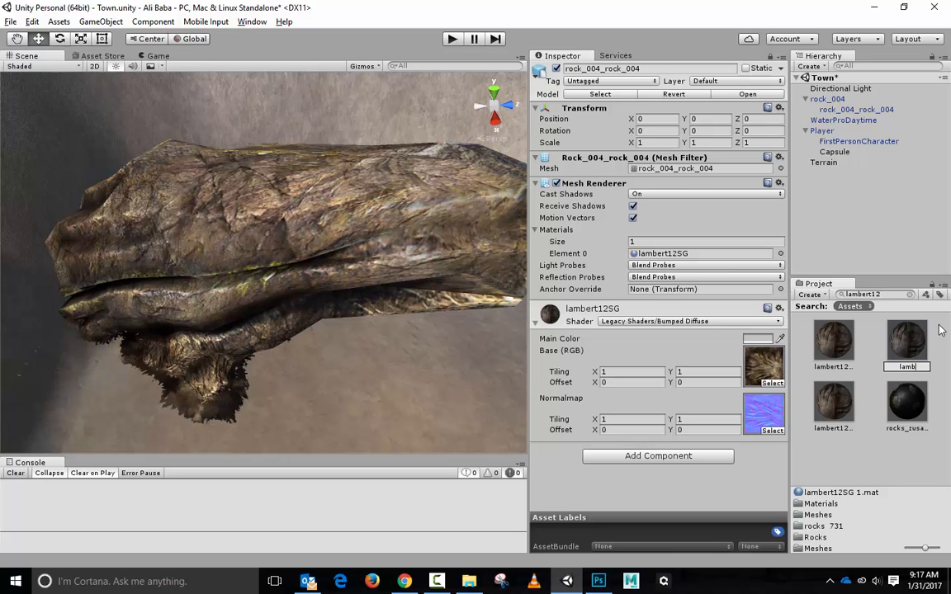
pyautogui.write('-PBR')
pyautogui.press('Return')
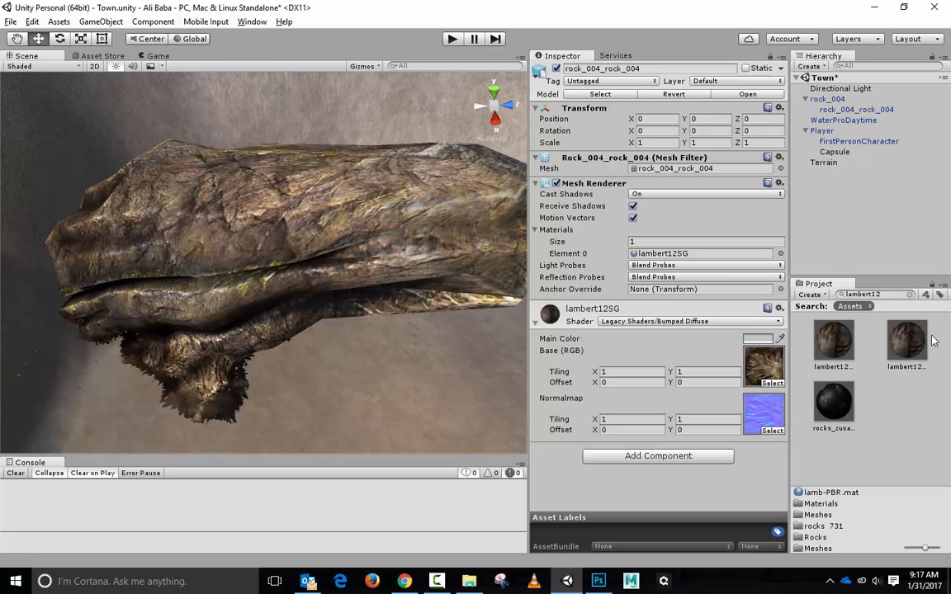
pyautogui.click(924, 334)
pyautogui.click(924, 333)
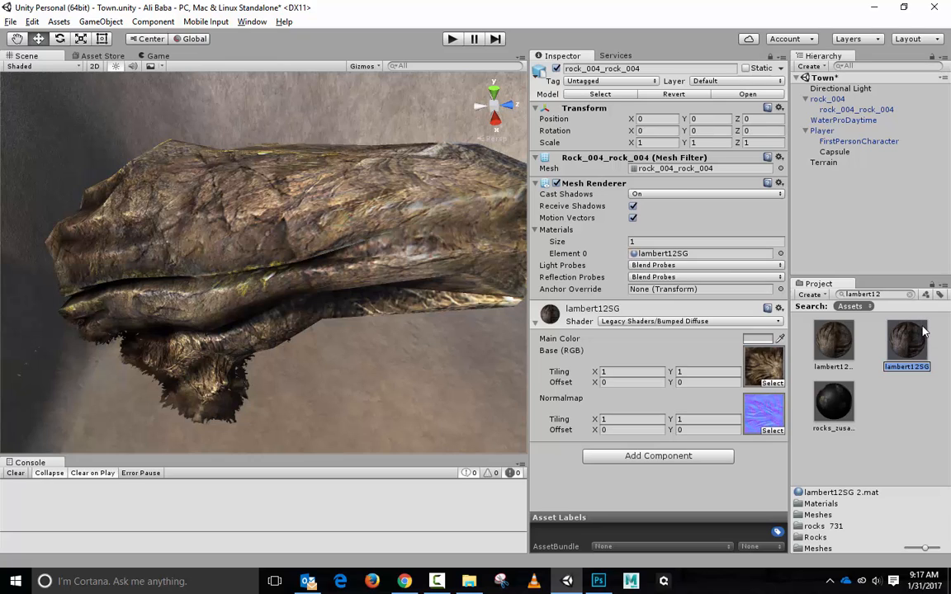
pyautogui.write('Lamb_spec')
pyautogui.press('Return')
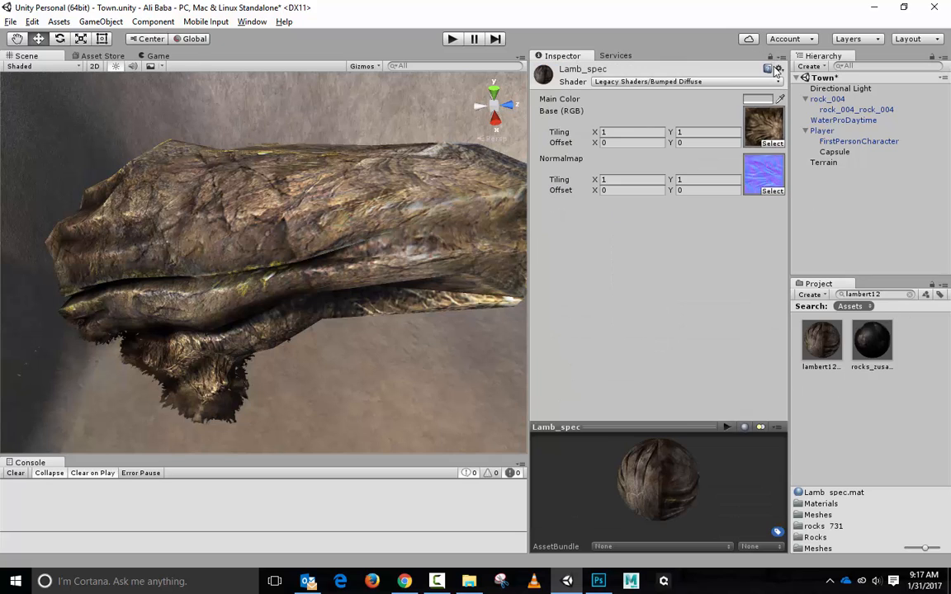
# Duplicate rock_004 twice in the scene and move the second copy away from the original along X, to about X 66
pyautogui.click(828, 99)
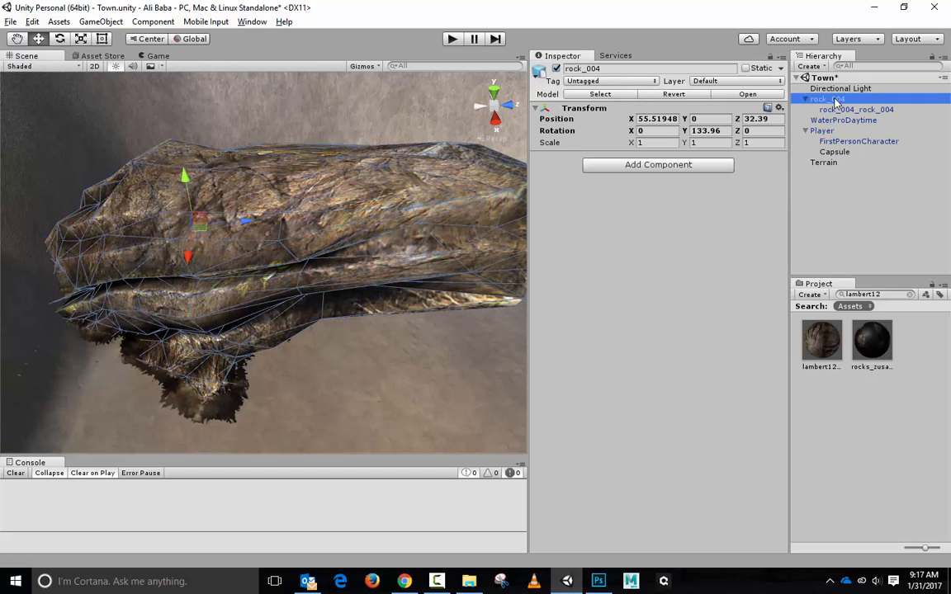
pyautogui.hotkey('ctrl', 'd')
pyautogui.hotkey('ctrl', 'd')
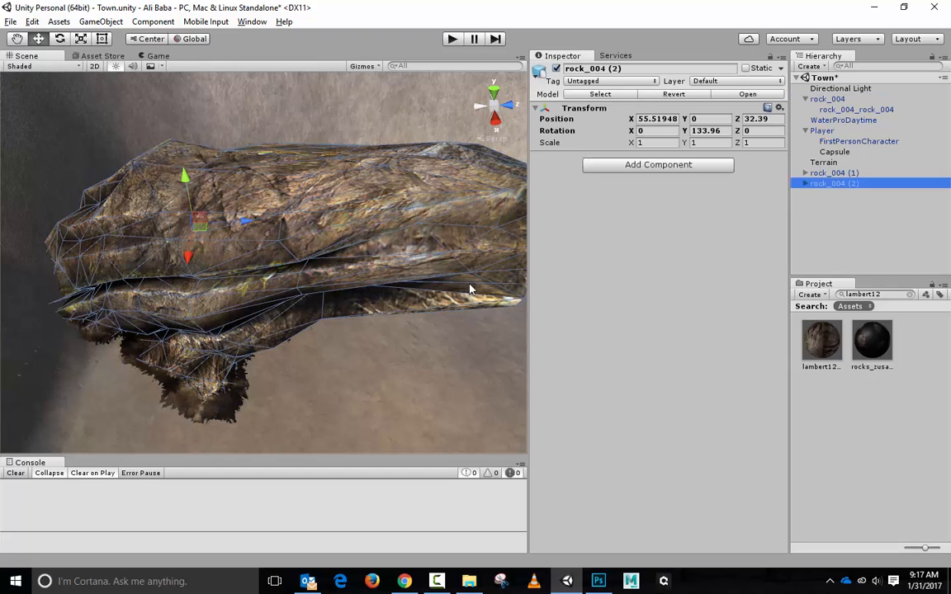
pyautogui.scroll(-2, 392, 314)
pyautogui.scroll(-5, 391, 313)
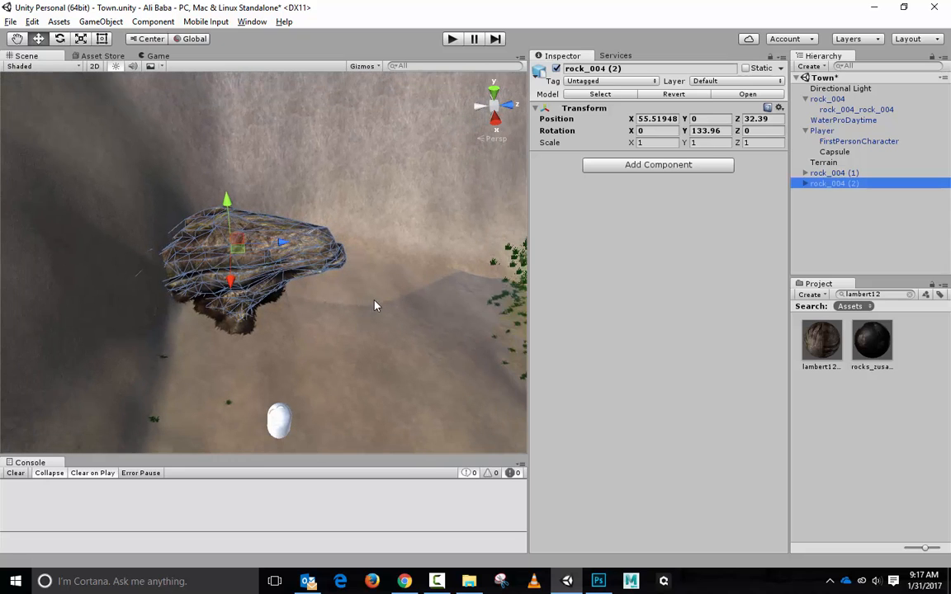
pyautogui.moveTo(230, 274); pyautogui.dragTo(171, 345)
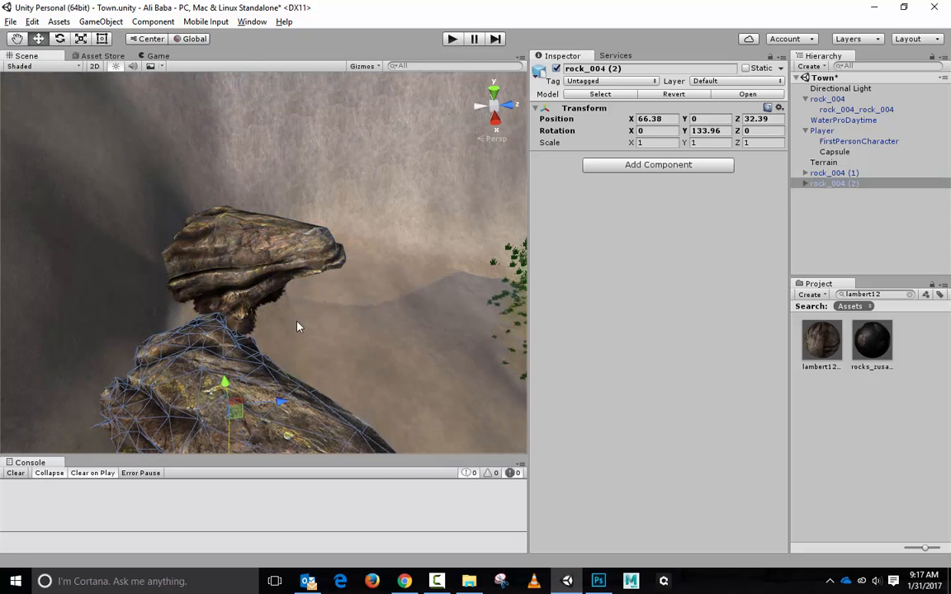
# Move the Player along Z to about 44.5 and rock_004 (2) along Z to about 29.9
pyautogui.keyDown('alt'); pyautogui.moveTo(351, 310); pyautogui.dragTo(212, 206); pyautogui.keyUp('alt')
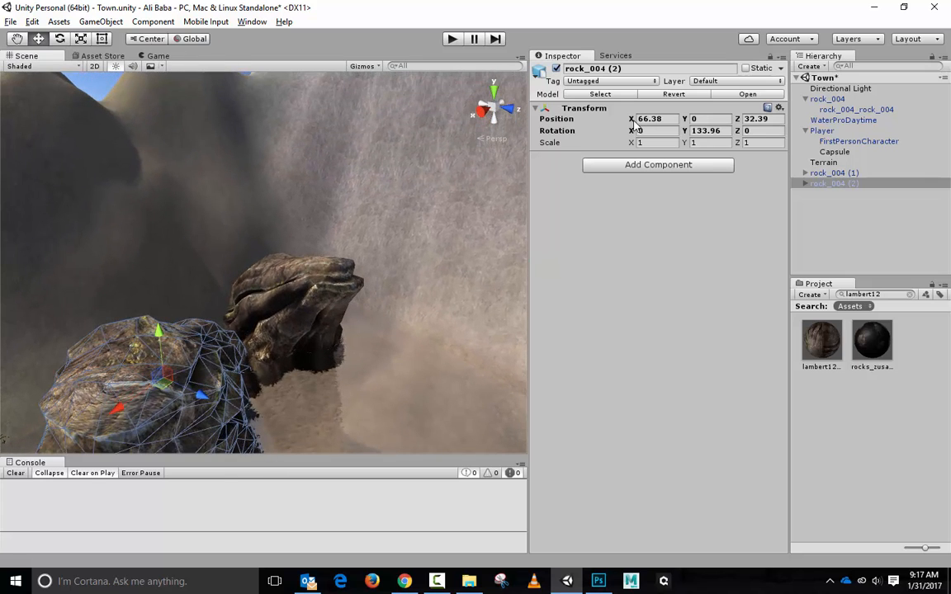
pyautogui.doubleClick(803, 132)
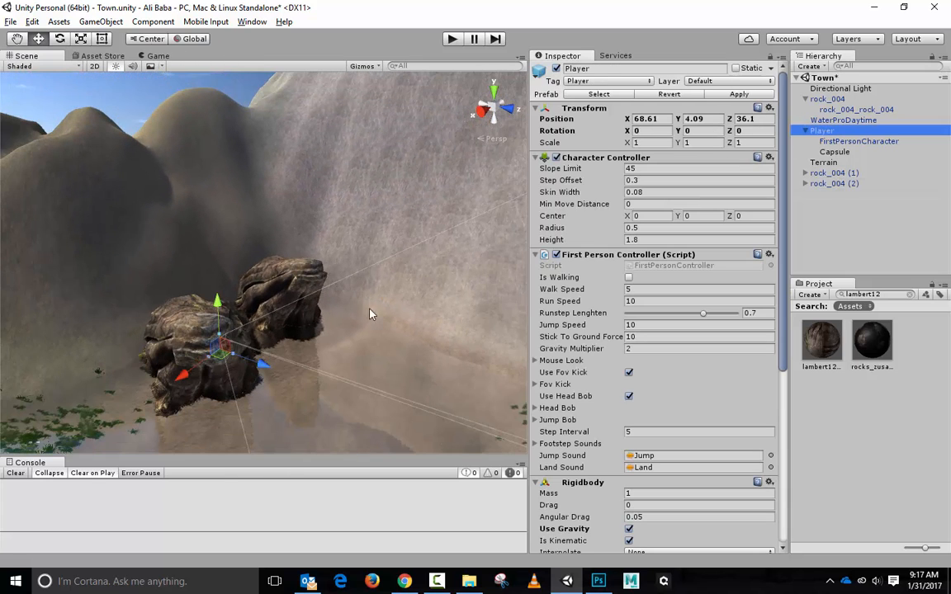
pyautogui.moveTo(279, 366); pyautogui.dragTo(413, 415)
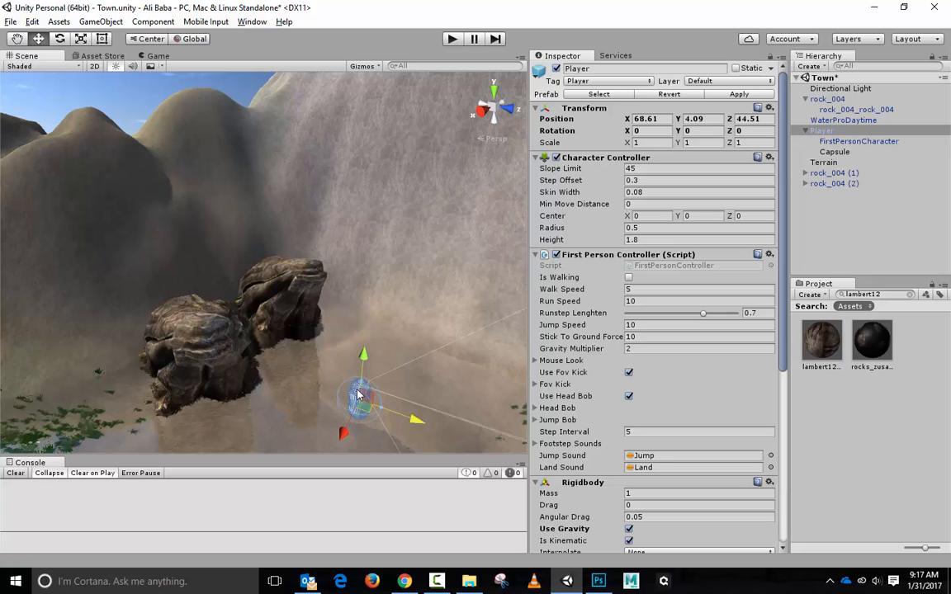
pyautogui.click(228, 322)
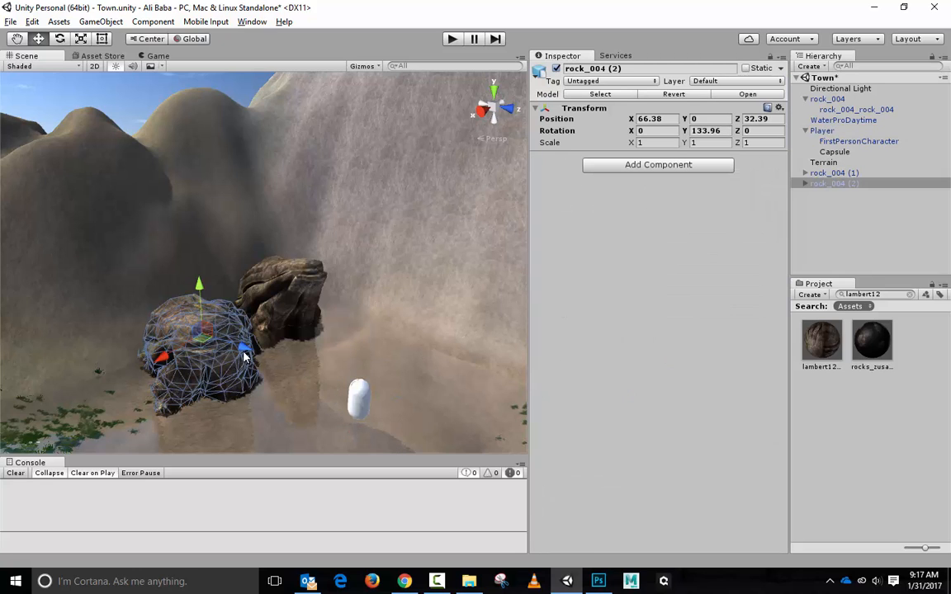
pyautogui.moveTo(228, 347); pyautogui.dragTo(202, 338)
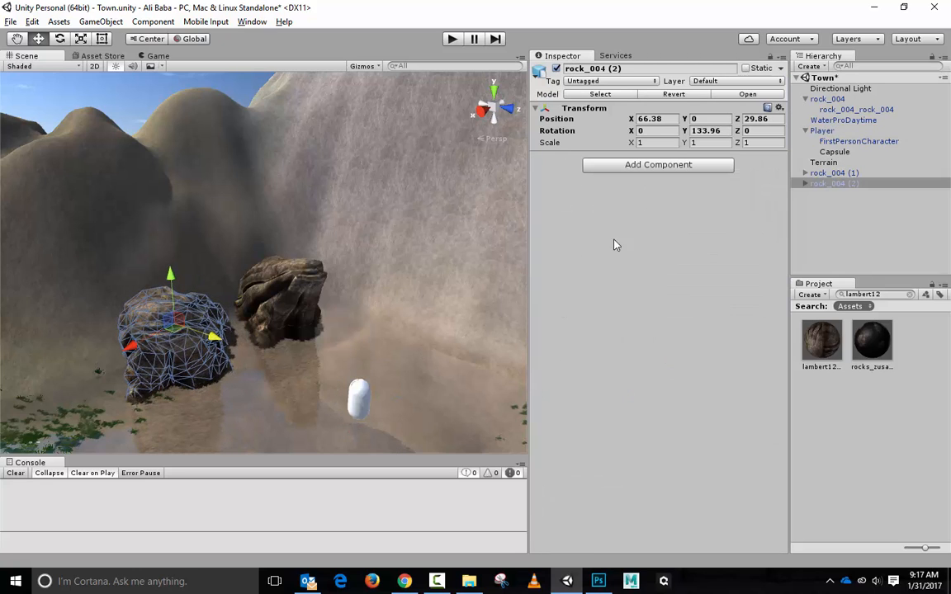
# Move rock_004 (1) past the second copy, then with the handles in local orientation place it at about X 73.2, Z 23.3
pyautogui.click(833, 172)
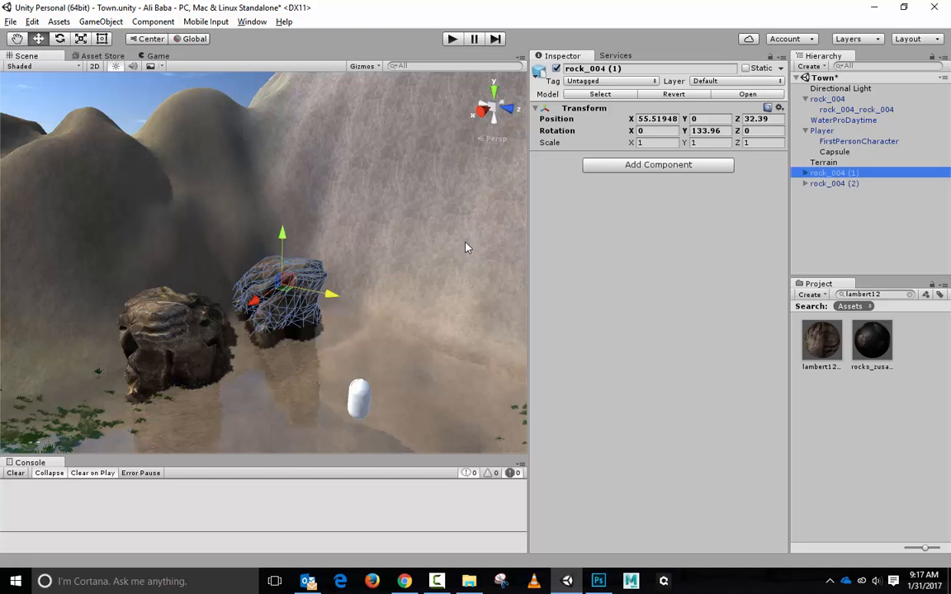
pyautogui.moveTo(252, 301); pyautogui.dragTo(143, 372)
pyautogui.keyDown('alt'); pyautogui.moveTo(231, 412); pyautogui.dragTo(229, 348); pyautogui.keyUp('alt')
pyautogui.scroll(-5, 329, 373)
pyautogui.keyDown('alt'); pyautogui.moveTo(309, 313); pyautogui.dragTo(219, 359); pyautogui.keyUp('alt')
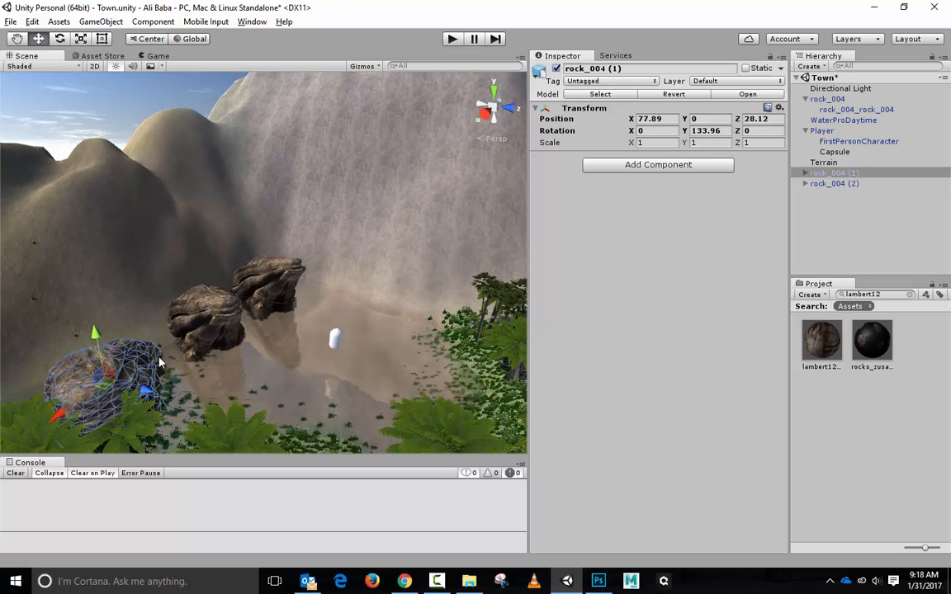
pyautogui.click(191, 39)
pyautogui.keyDown('alt'); pyautogui.moveTo(121, 364); pyautogui.dragTo(143, 280); pyautogui.keyUp('alt')
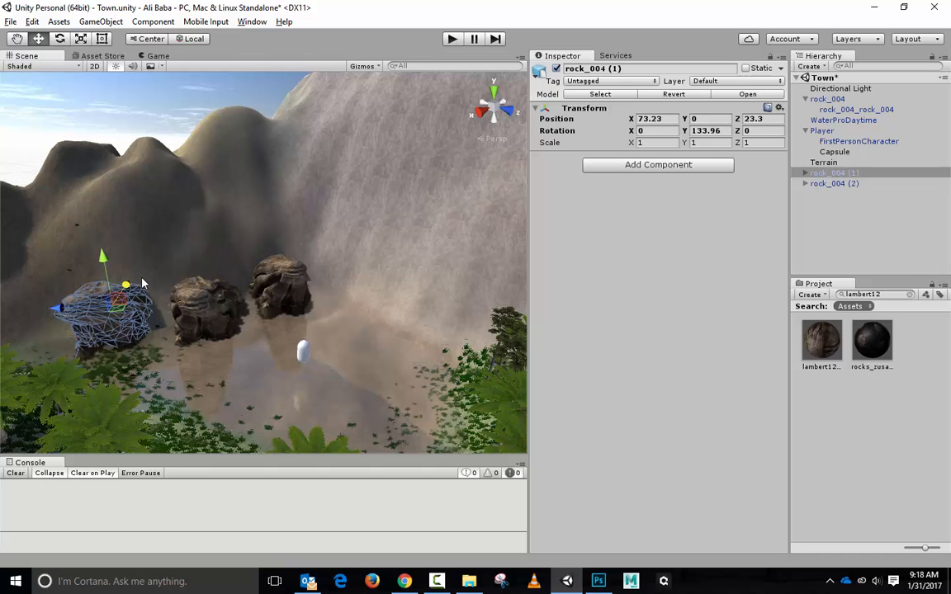
# Shift rock_004 (2) along its local X axis to about X 63.4, Z 26.7, and rock_004 to about X 54, Z 30.8
pyautogui.click(198, 296)
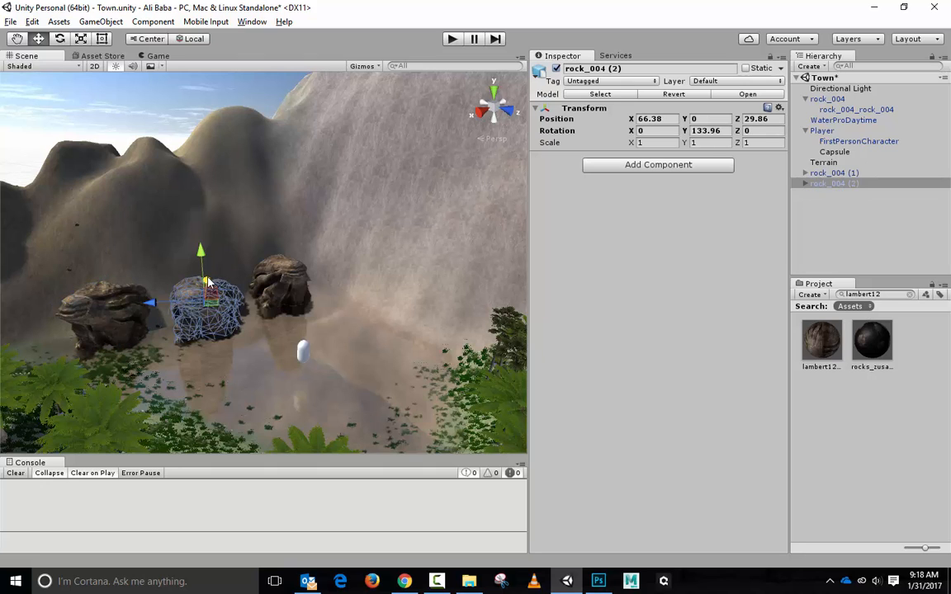
pyautogui.moveTo(219, 276); pyautogui.dragTo(249, 278)
pyautogui.click(252, 279)
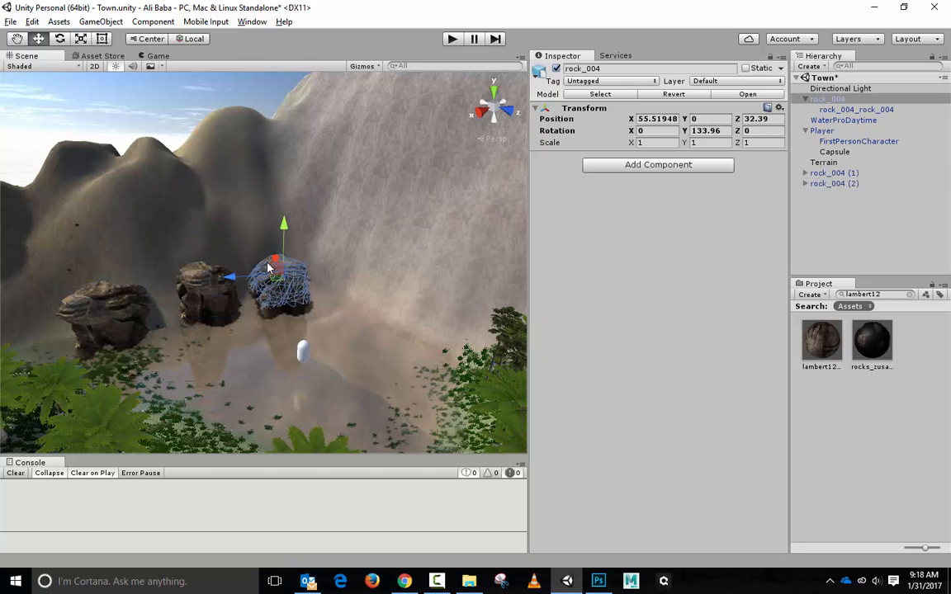
pyautogui.moveTo(249, 241); pyautogui.dragTo(272, 255)
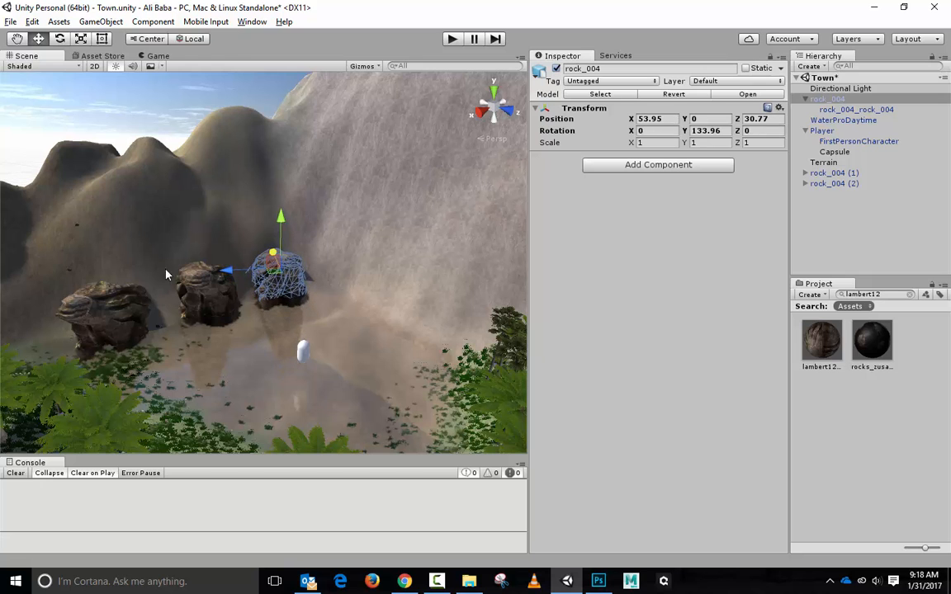
# Shift rock_004 (1) along its local Z axis closer to the middle rock, to about X 71.7, Z 24.8
pyautogui.click(132, 299)
pyautogui.moveTo(59, 287); pyautogui.dragTo(93, 315)
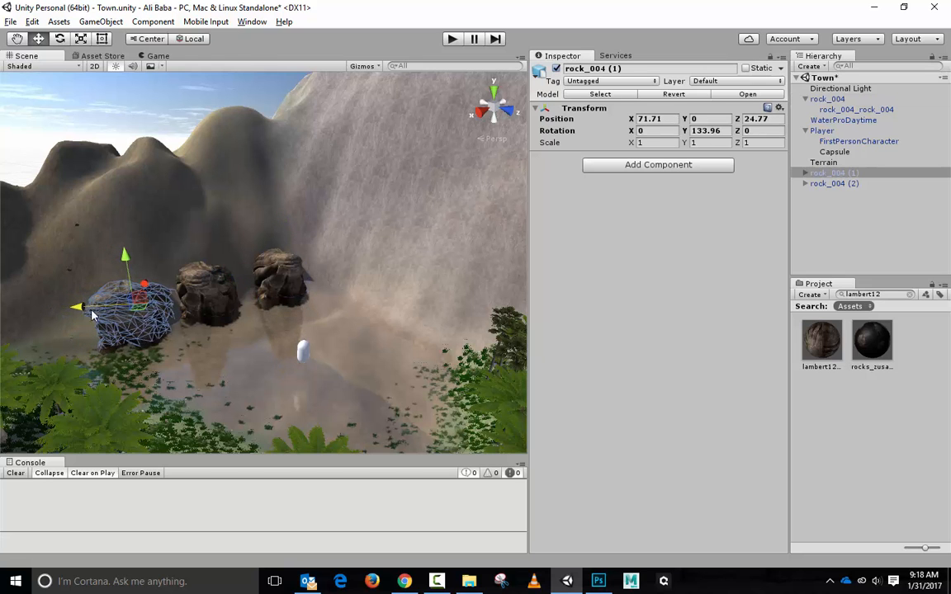
pyautogui.keyDown('alt'); pyautogui.moveTo(173, 338); pyautogui.dragTo(373, 350); pyautogui.keyUp('alt')
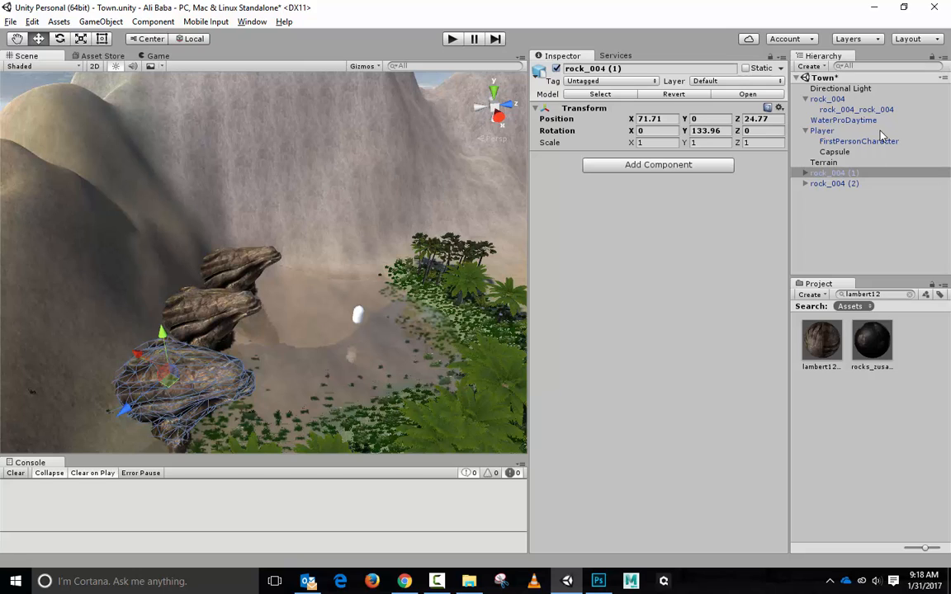
# Rename the original rock_004 object in the scene as rgular
pyautogui.click(828, 98)
pyautogui.click(655, 70)
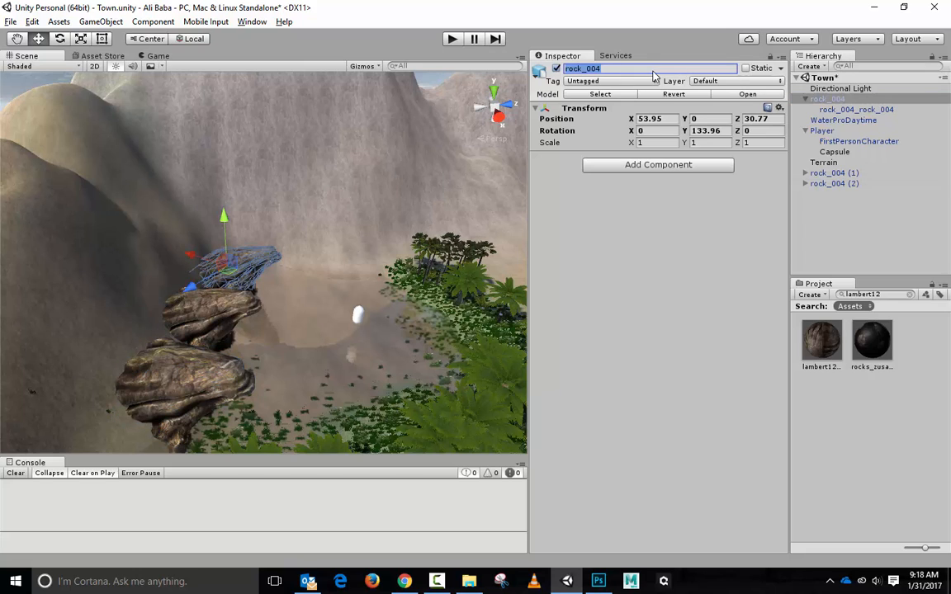
pyautogui.write('rgular')
# Rename the rock_004 (1) object in the scene as spec
pyautogui.click(851, 174)
pyautogui.click(652, 69)
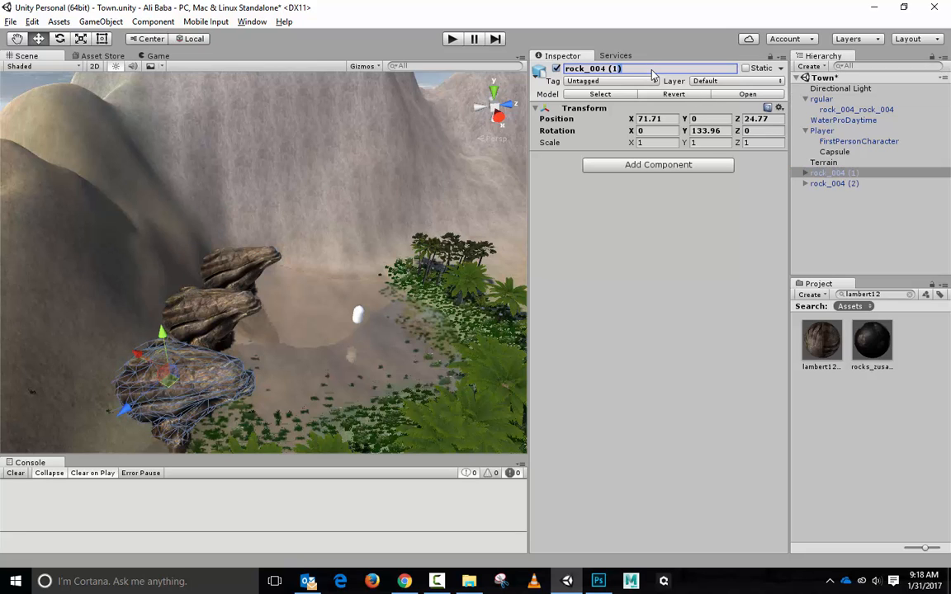
pyautogui.press('BackSpace')
pyautogui.press('BackSpace')
pyautogui.press('BackSpace')
pyautogui.press('BackSpace')
pyautogui.press('BackSpace')
pyautogui.press('BackSpace')
pyautogui.press('BackSpace')
pyautogui.press('BackSpace')
pyautogui.press('BackSpace')
pyautogui.press('BackSpace')
pyautogui.press('BackSpace')
# Rename the rock_004 (2) object in the scene as PBR
pyautogui.click(843, 185)
pyautogui.click(663, 68)
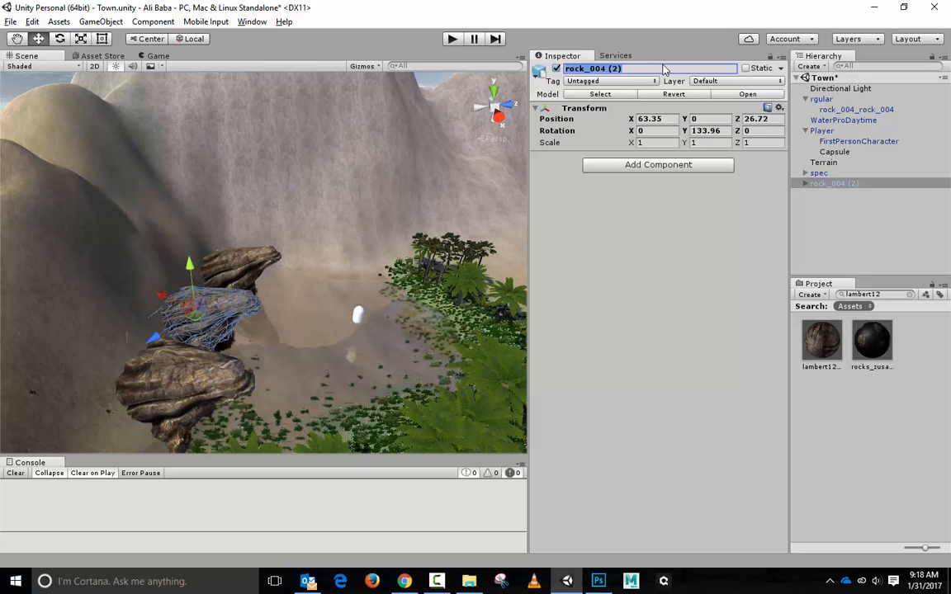
pyautogui.write('PBR')
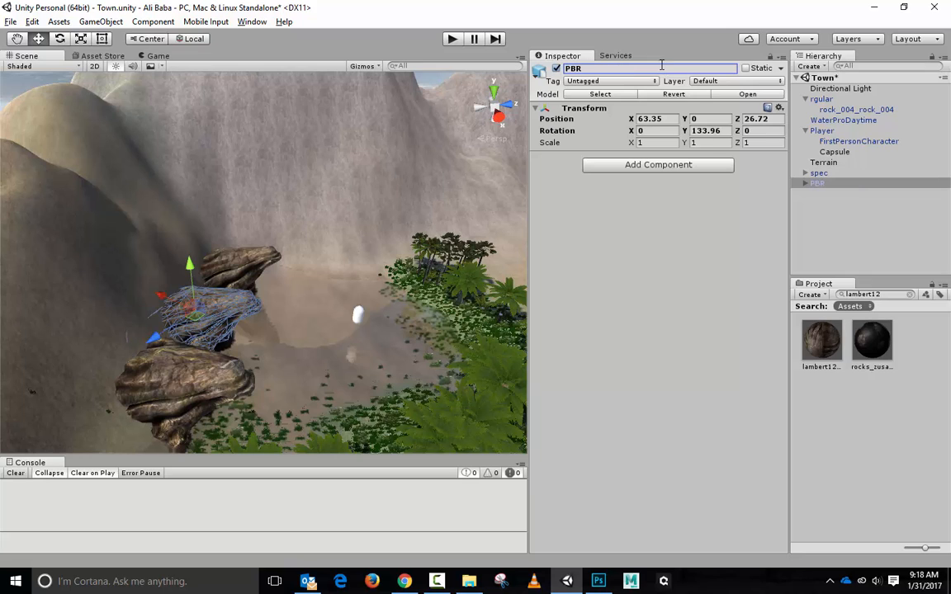
# Check which material and shader the mesh inside the rgular rock uses
pyautogui.click(818, 173)
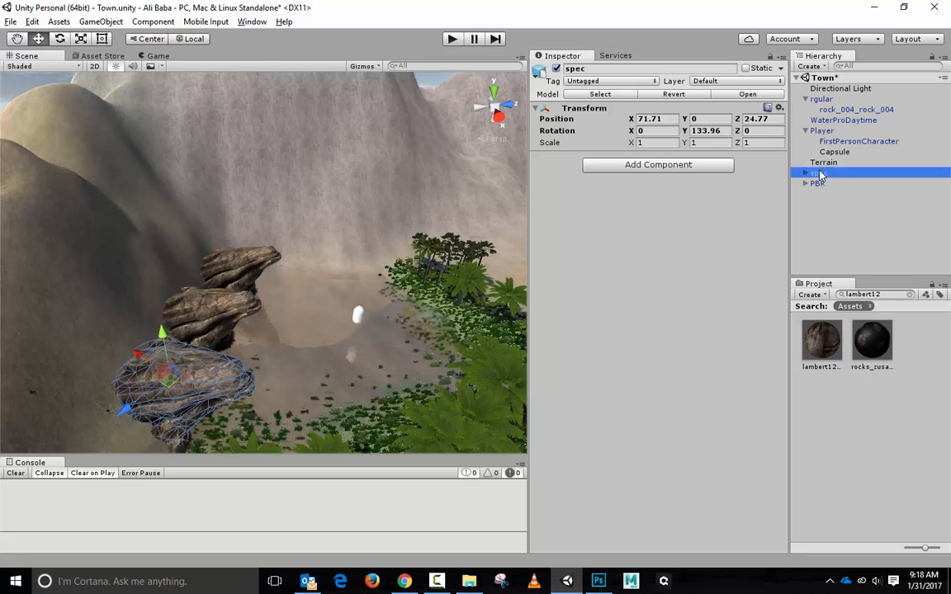
pyautogui.click(821, 99)
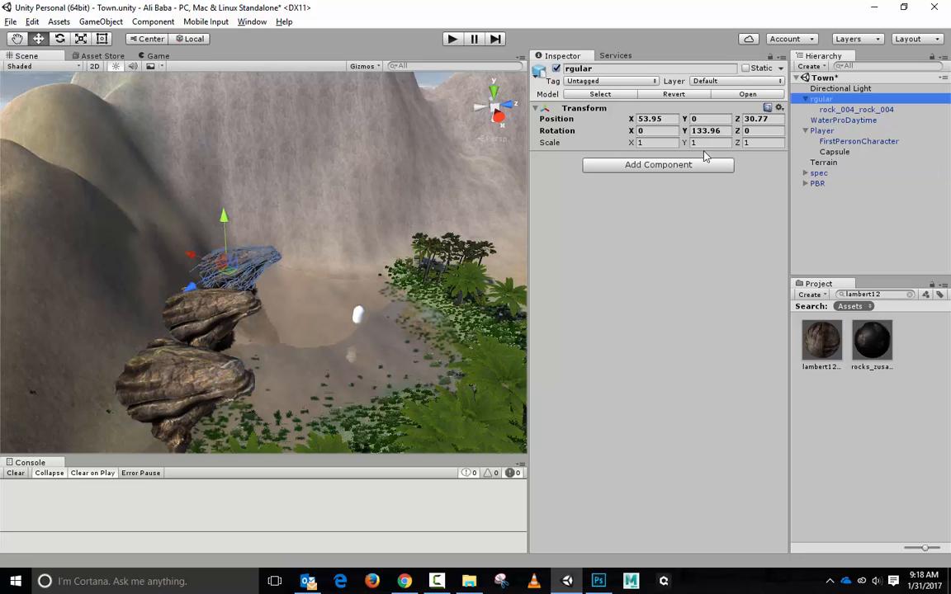
pyautogui.press('Down')
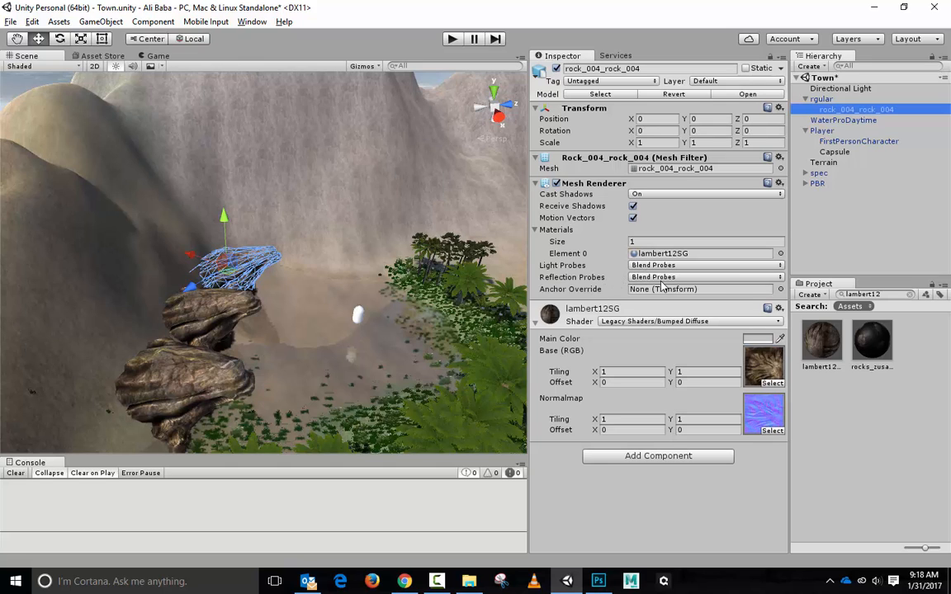
# Search the project for lam and assign the Lamb_spec material to the mesh inside the spec rock
pyautogui.click(820, 173)
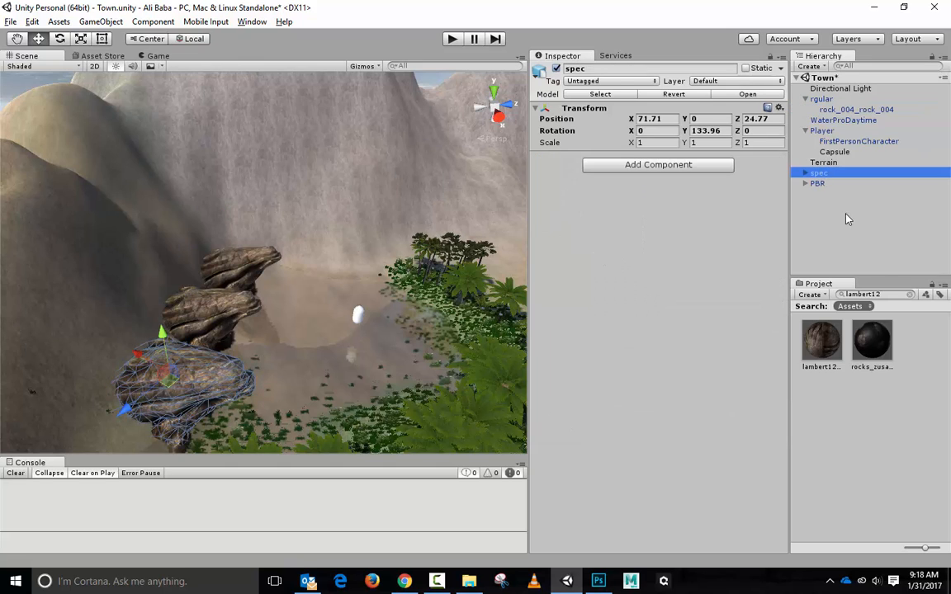
pyautogui.click(888, 294)
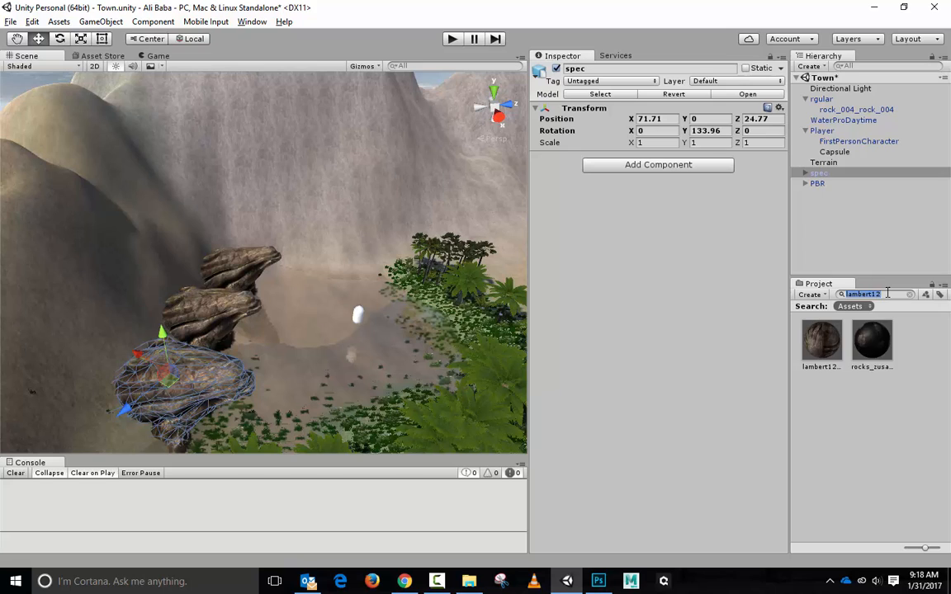
pyautogui.write('lam')
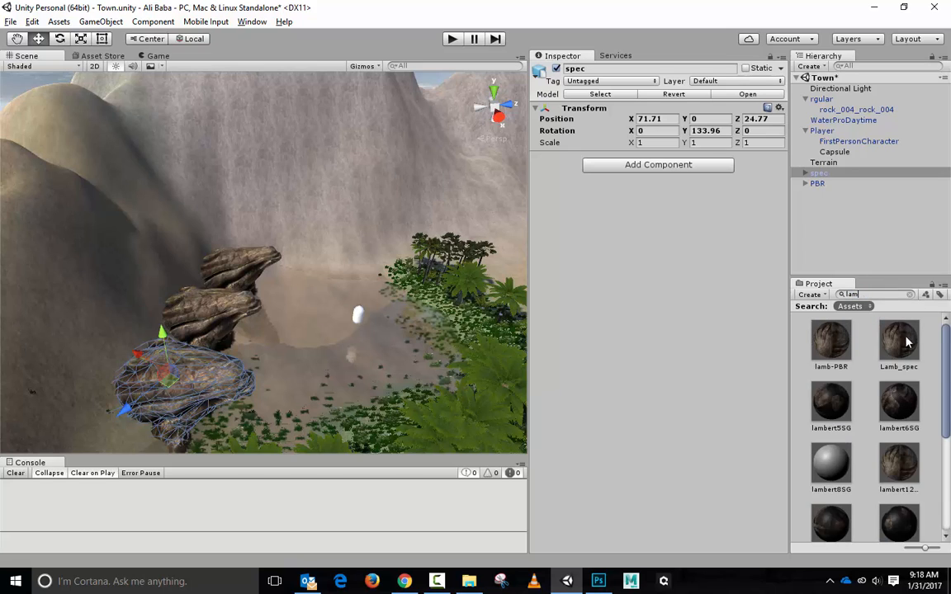
pyautogui.click(806, 175)
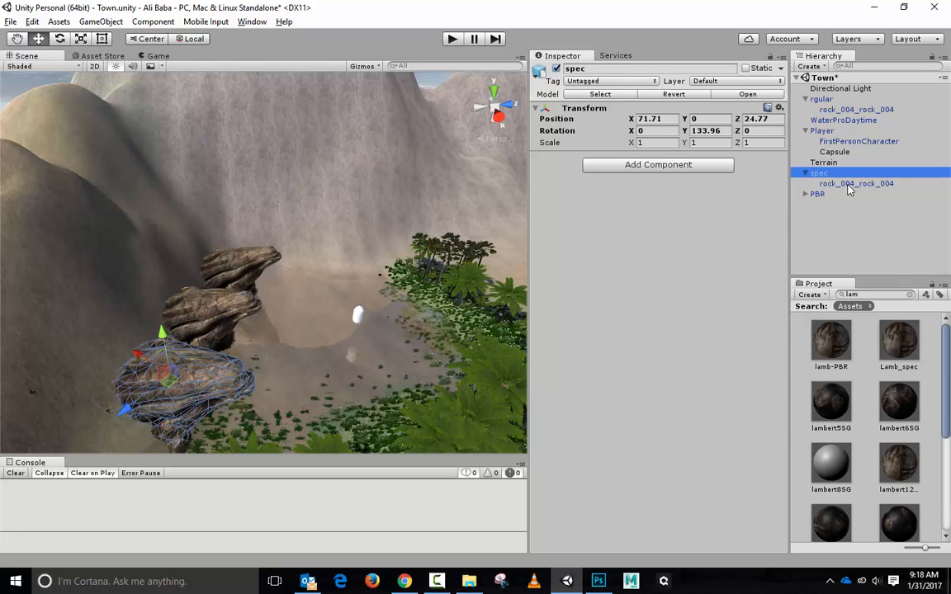
pyautogui.click(848, 185)
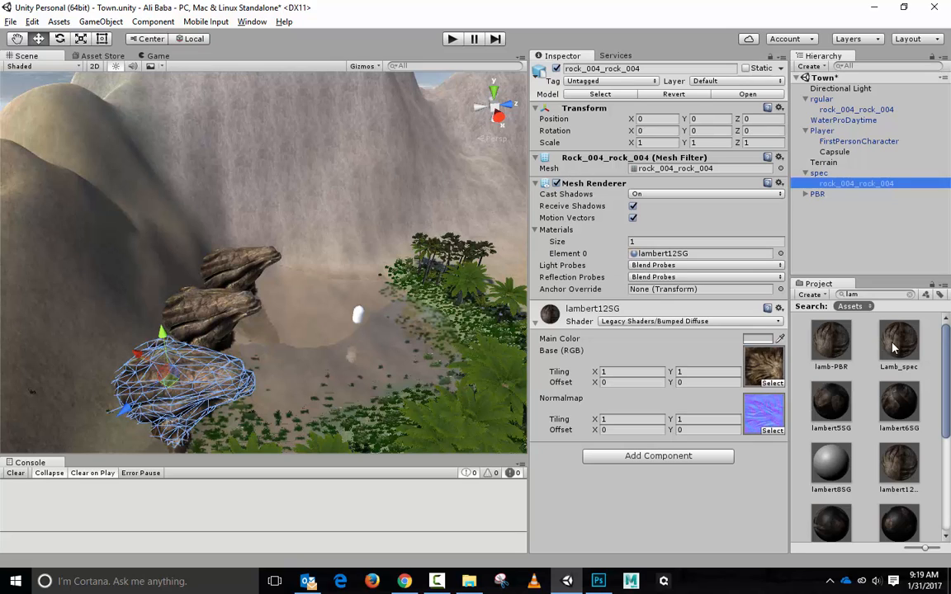
pyautogui.moveTo(894, 349); pyautogui.dragTo(694, 258)
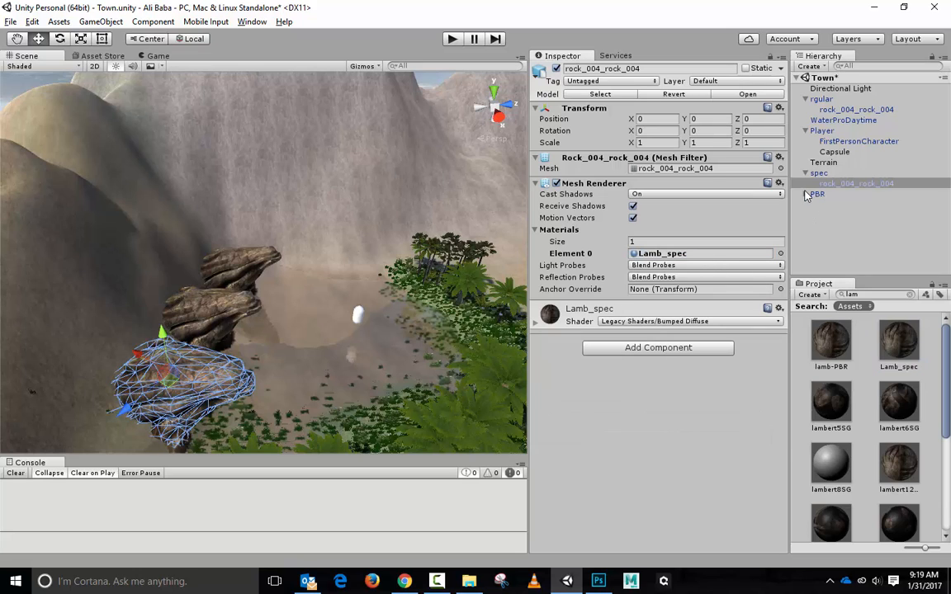
# Assign the lamb-PBR material to the mesh inside the PBR rock
pyautogui.moveTo(807, 194); pyautogui.dragTo(812, 197)
pyautogui.click(848, 205)
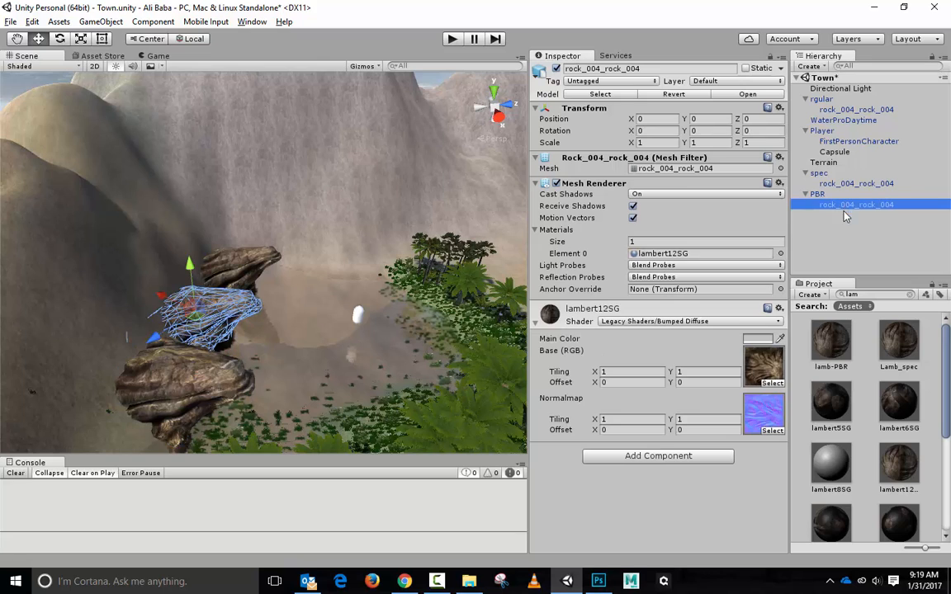
pyautogui.moveTo(842, 354); pyautogui.dragTo(706, 261)
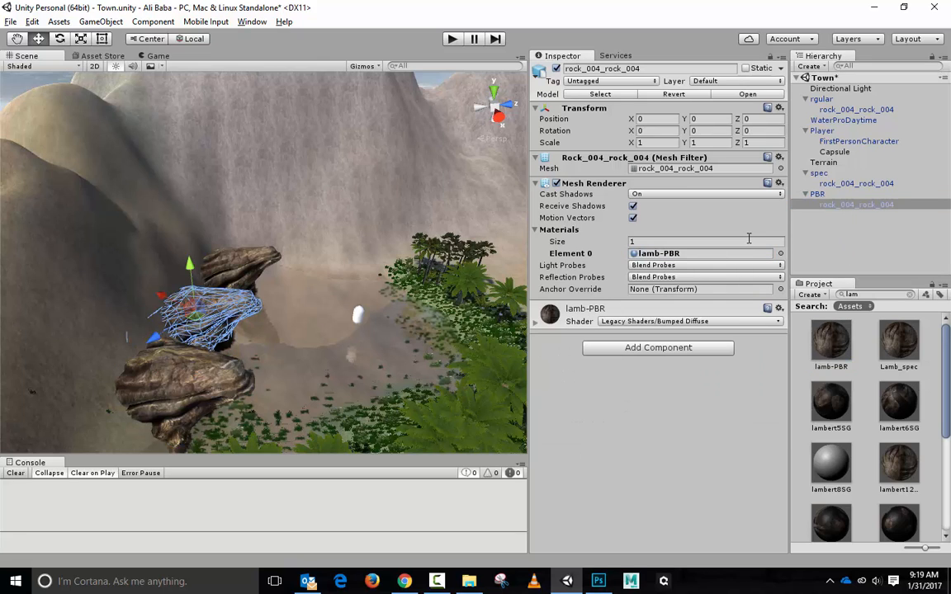
# Change the shader of the spec rock's Lamb_spec material to Legacy Shaders/Bumped Specular and view the rock up close
pyautogui.click(864, 183)
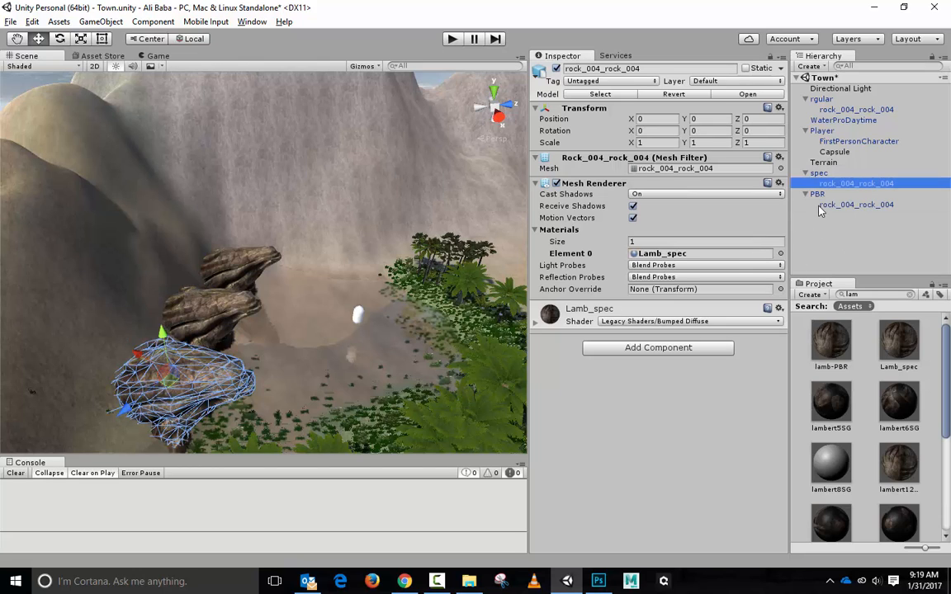
pyautogui.click(582, 321)
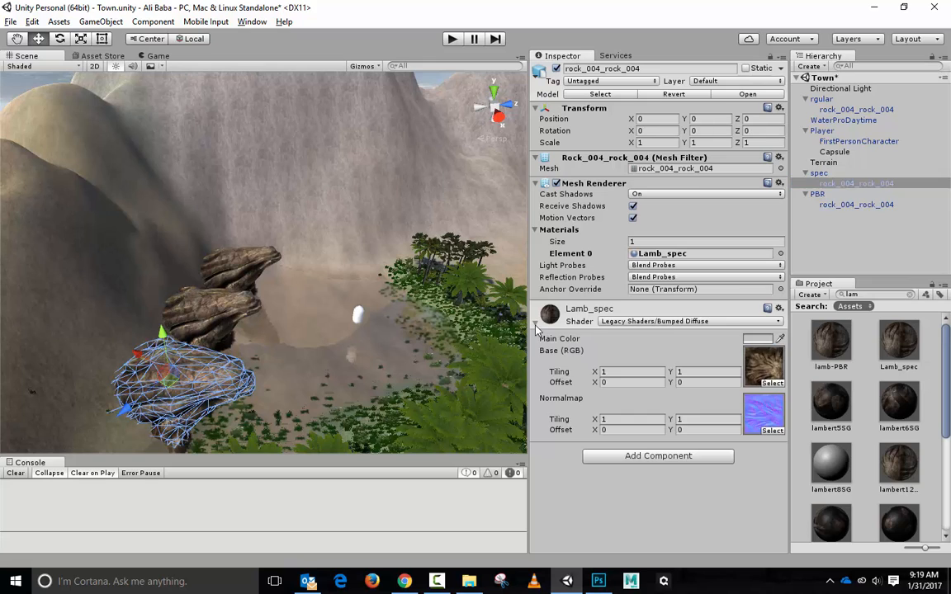
pyautogui.click(679, 322)
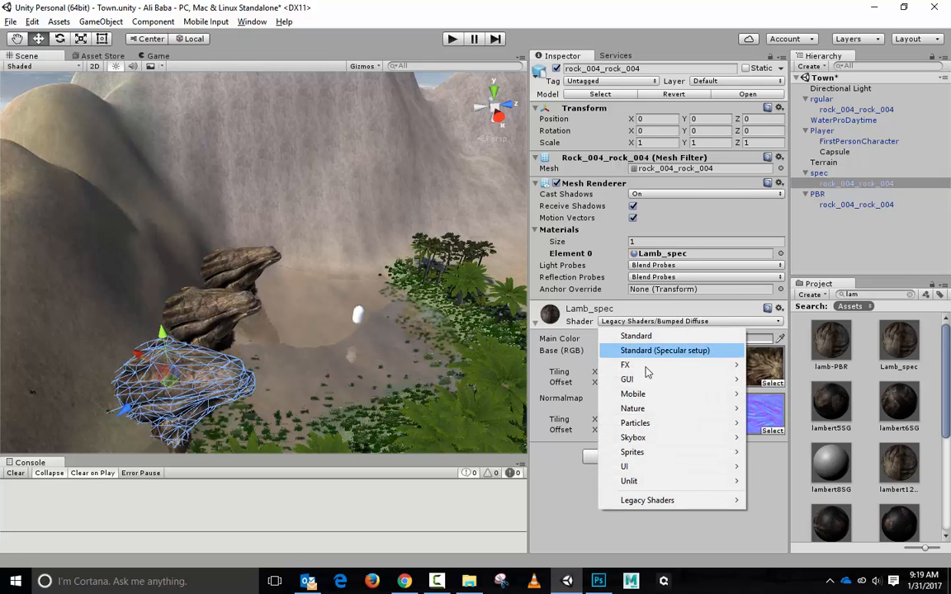
pyautogui.moveTo(670, 501)
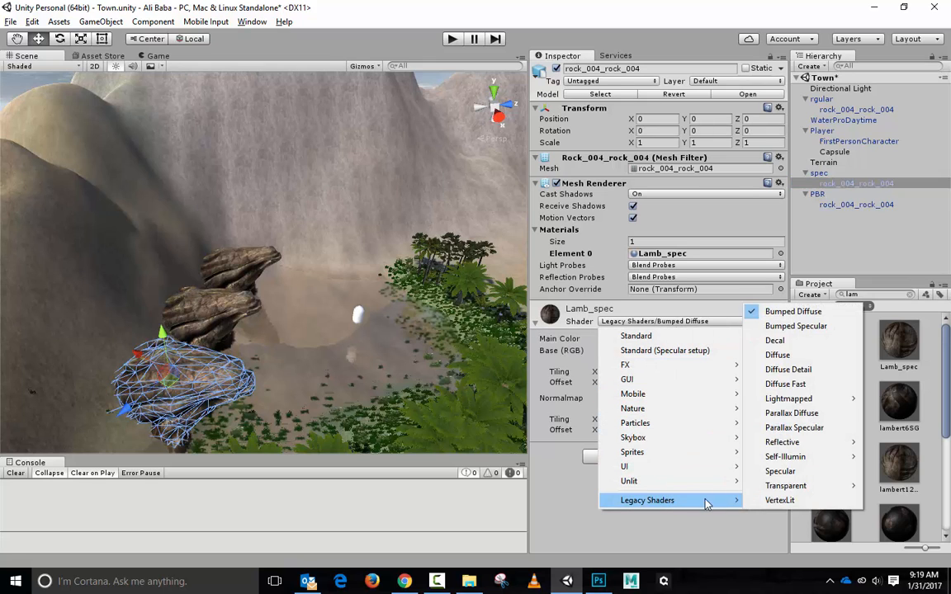
pyautogui.click(803, 326)
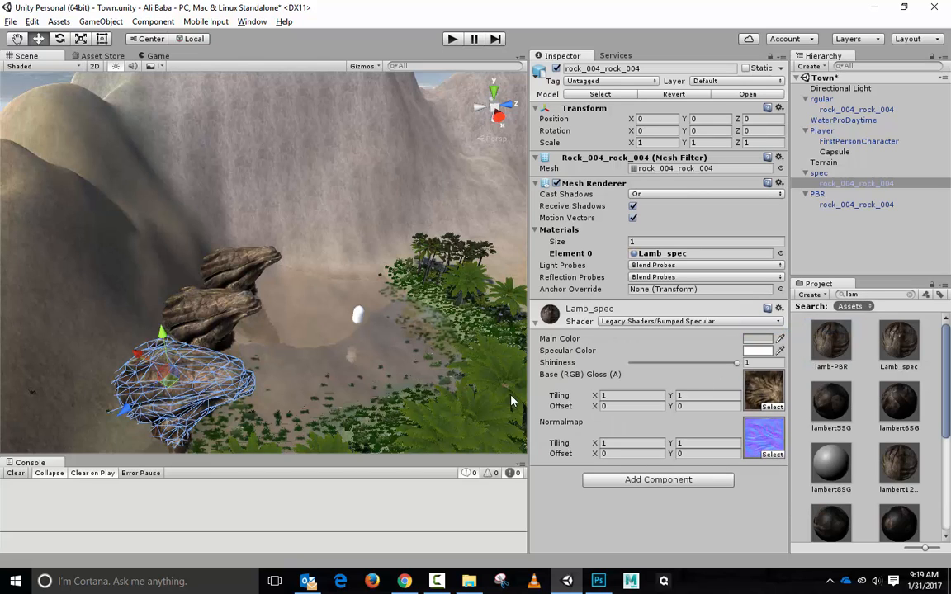
pyautogui.click(360, 317)
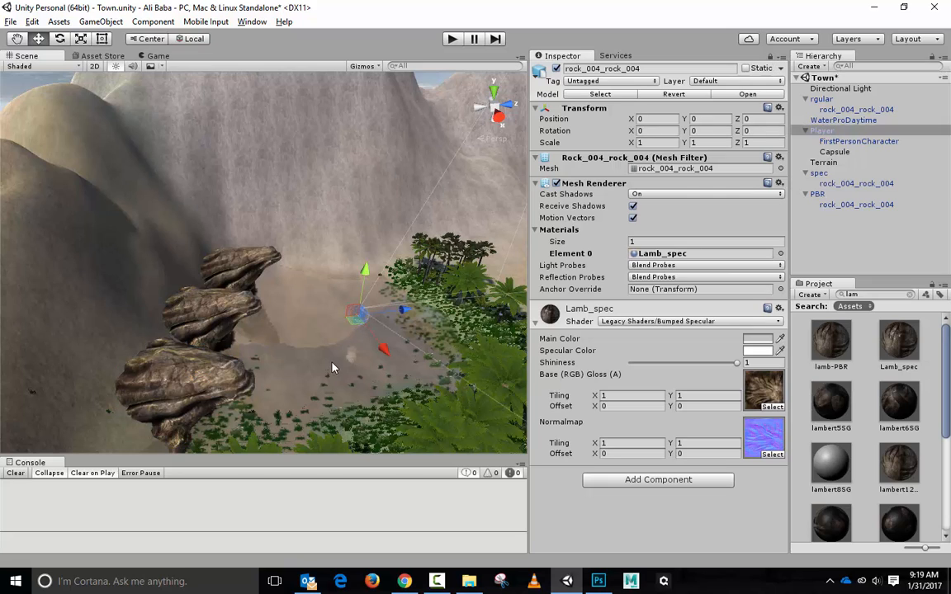
pyautogui.moveTo(333, 367); pyautogui.dragTo(368, 308, button='middle')
pyautogui.scroll(5, 367, 308)
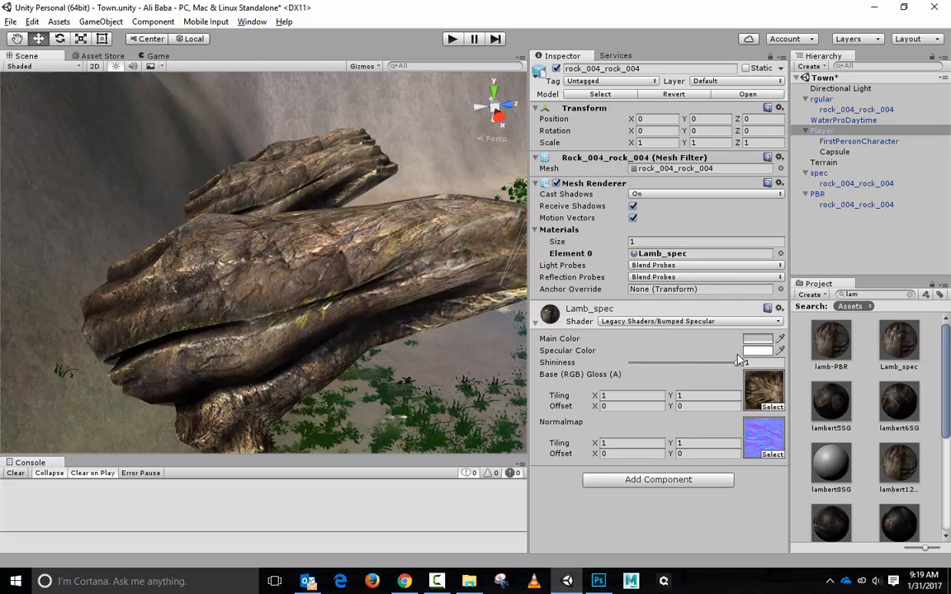
# Try the Lamb_spec material's Shininess at 0.03, then return it to 1
pyautogui.moveTo(739, 365); pyautogui.dragTo(631, 363)
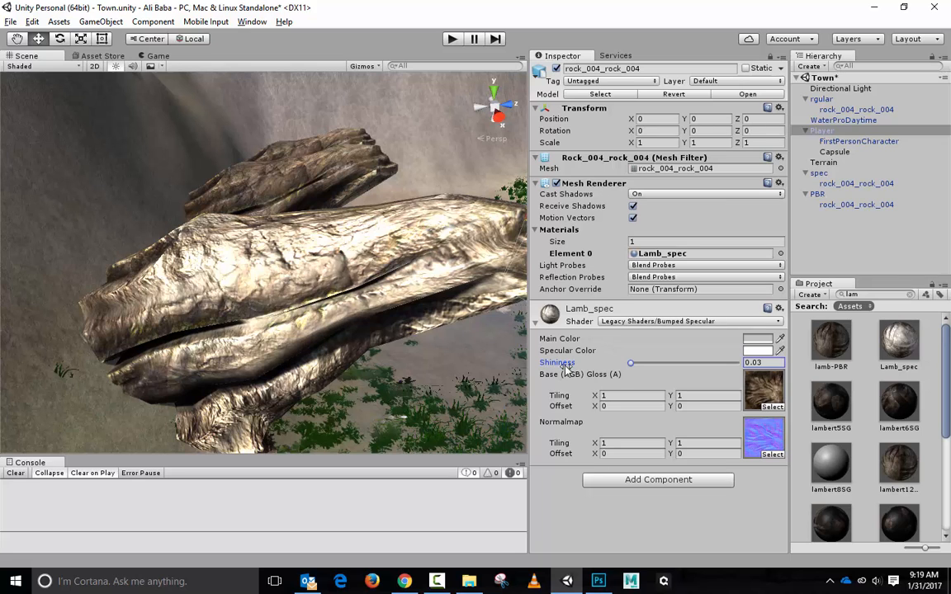
pyautogui.moveTo(632, 364); pyautogui.dragTo(612, 365)
pyautogui.moveTo(632, 367); pyautogui.dragTo(737, 378)
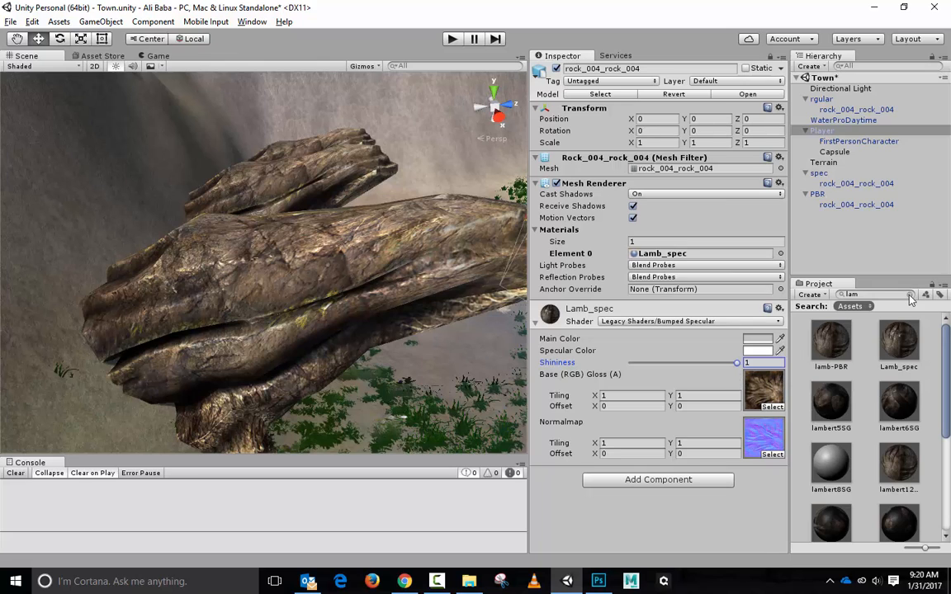
# Clear the project search, locate the base texture rock_004_c used by Lamb_spec, and show it in its Explorer folder
pyautogui.click(911, 295)
pyautogui.click(764, 388)
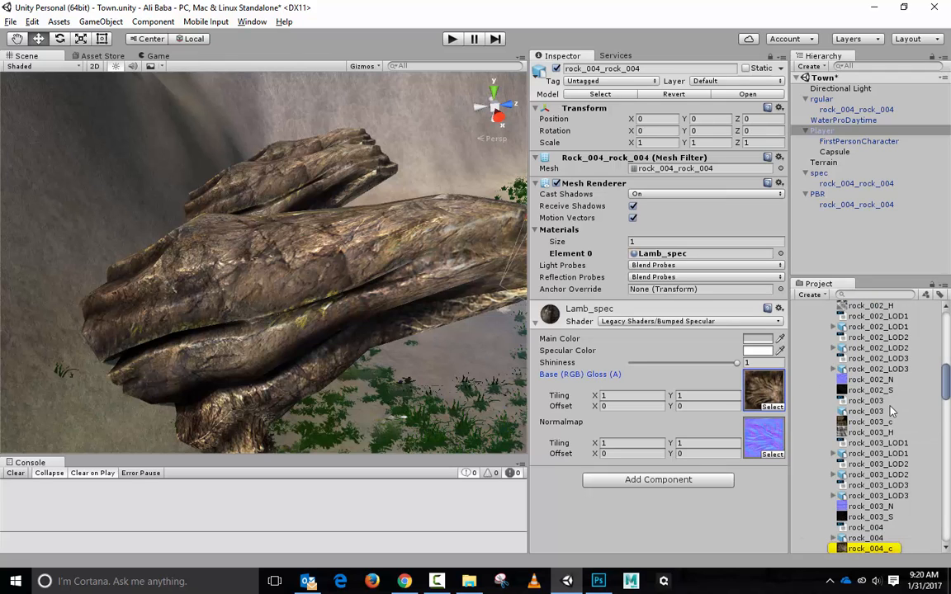
pyautogui.scroll(-5, 890, 407)
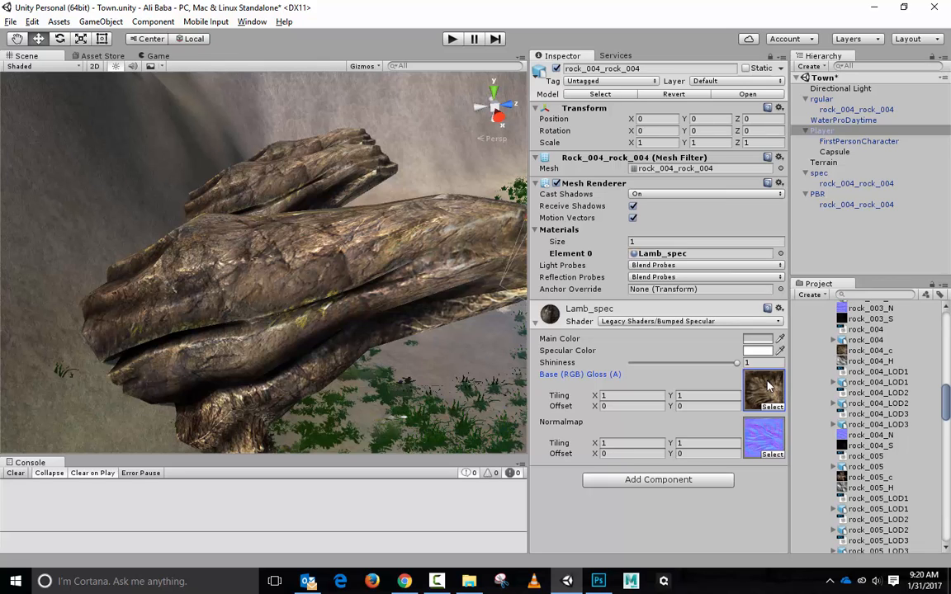
pyautogui.click(873, 351)
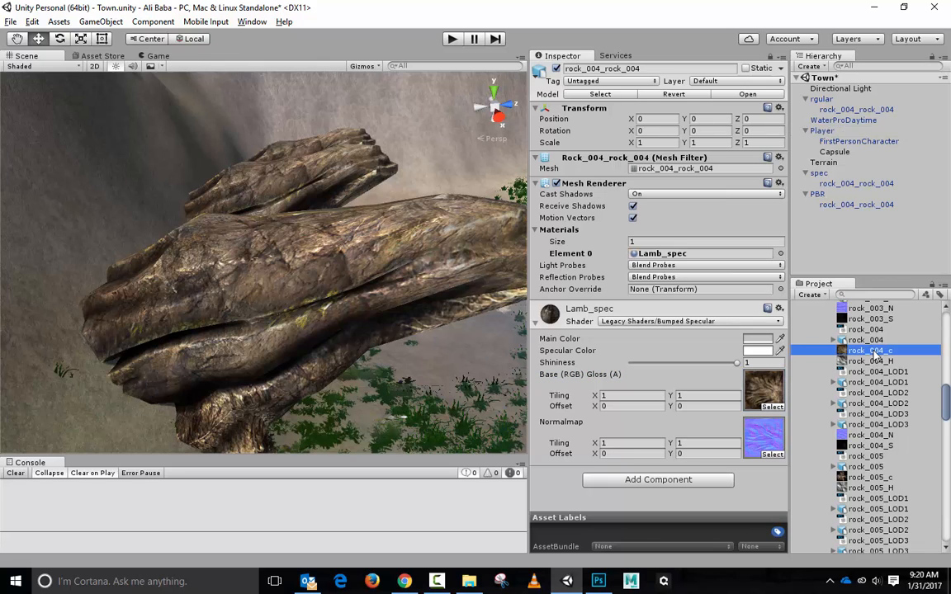
pyautogui.rightClick(876, 354)
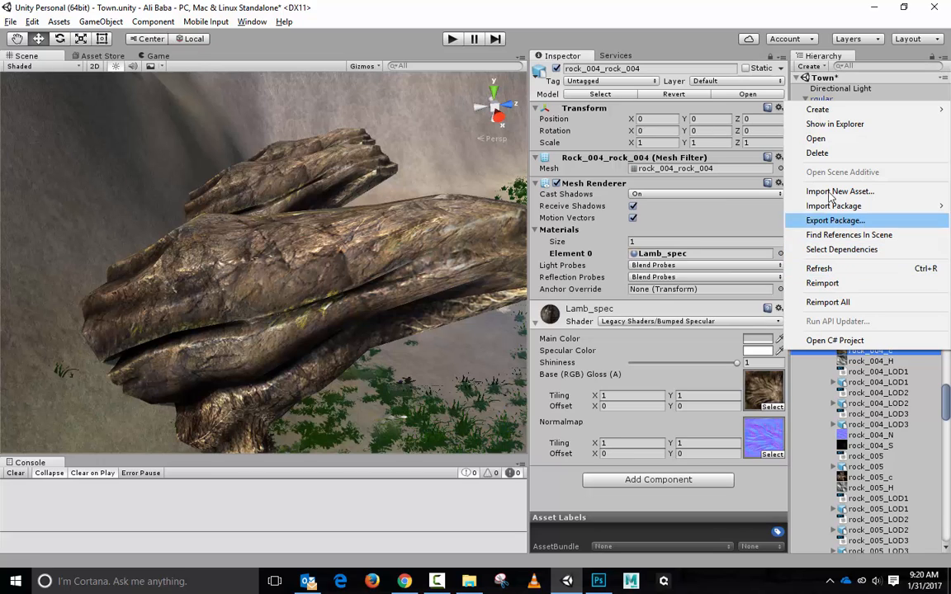
pyautogui.click(834, 124)
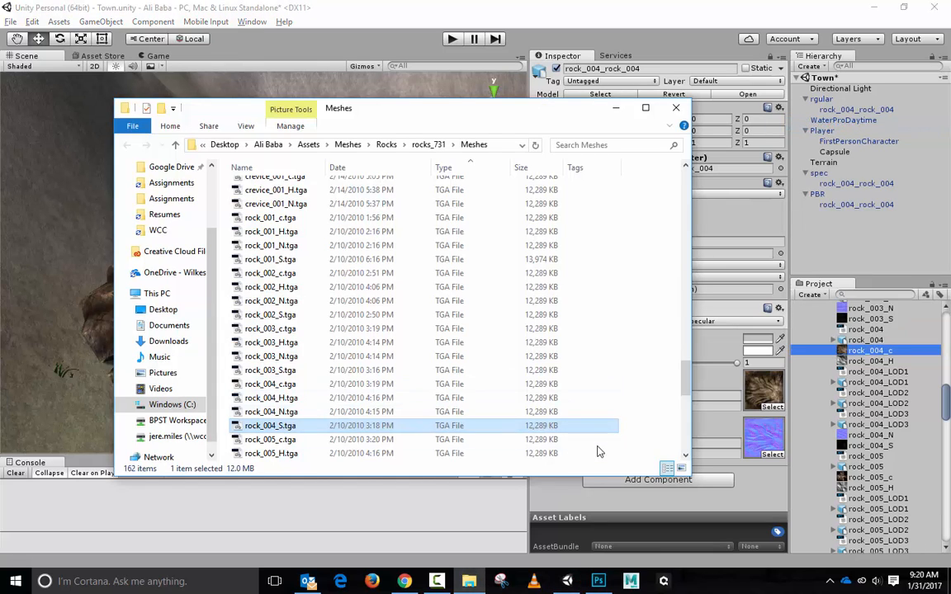
# Open the specular texture rock_004_S.tga in Adobe Photoshop CC 2017
pyautogui.rightClick(279, 427)
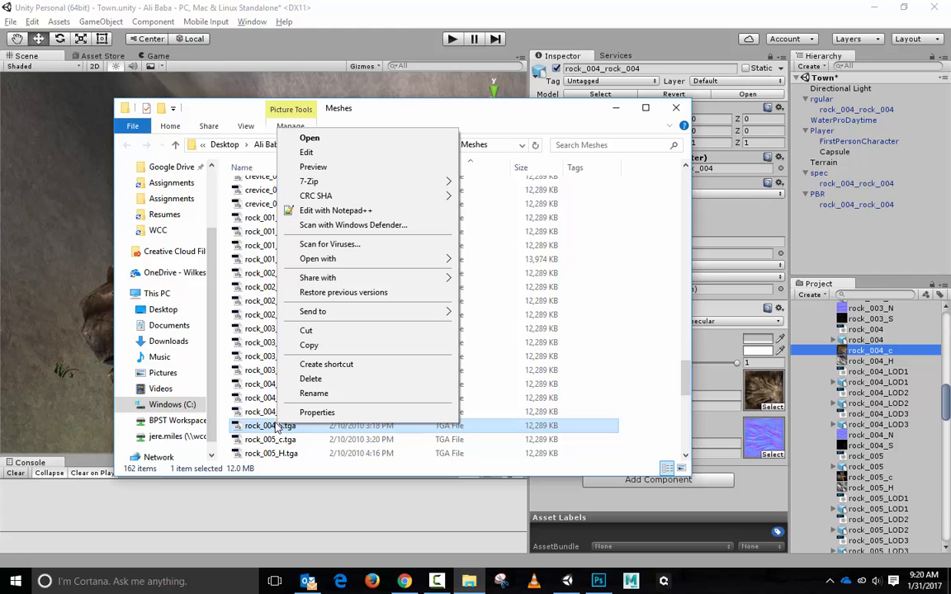
pyautogui.moveTo(363, 259)
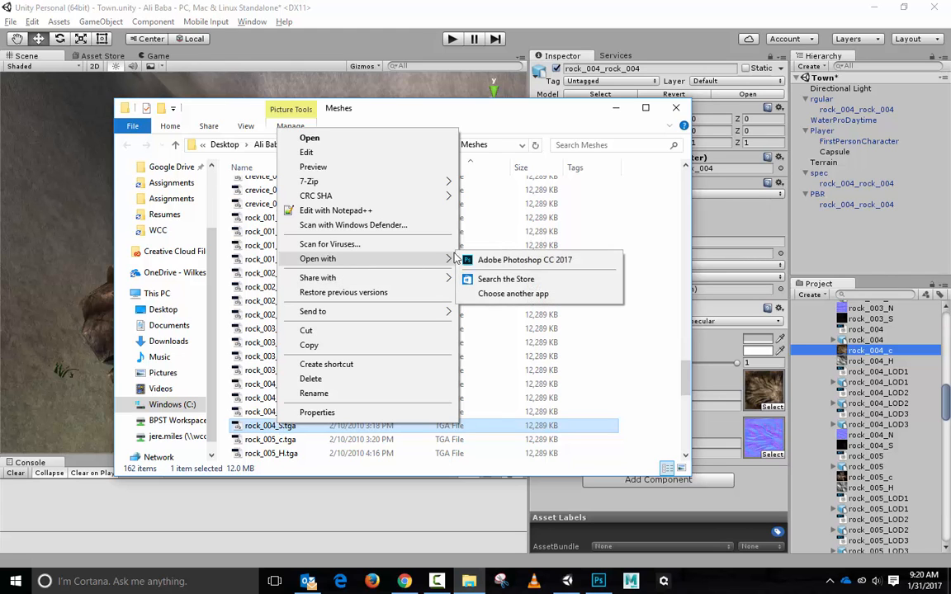
pyautogui.click(504, 259)
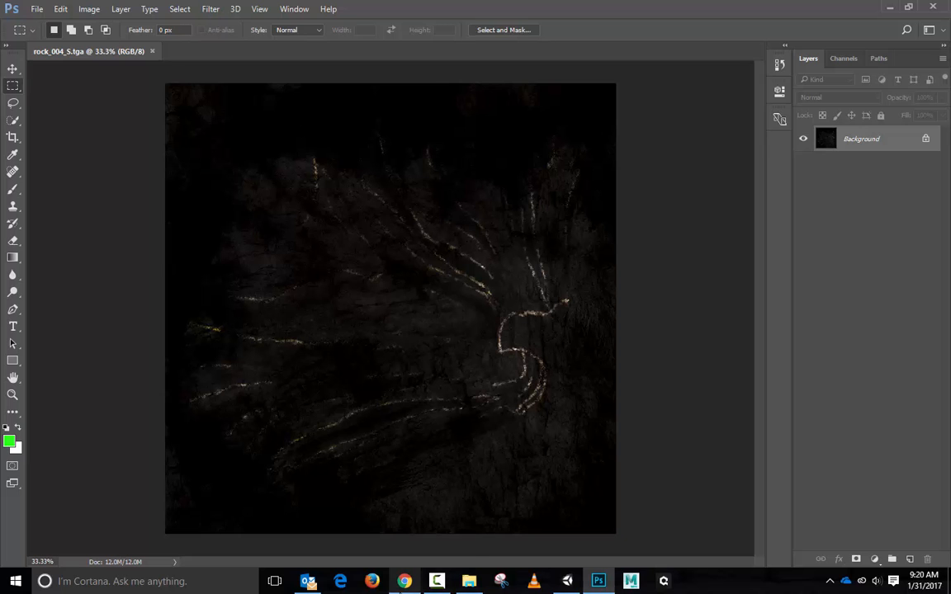
# Return to the Meshes folder in Explorer and open the colour texture rock_004_c.tga in Photoshop as well
pyautogui.click(468, 582)
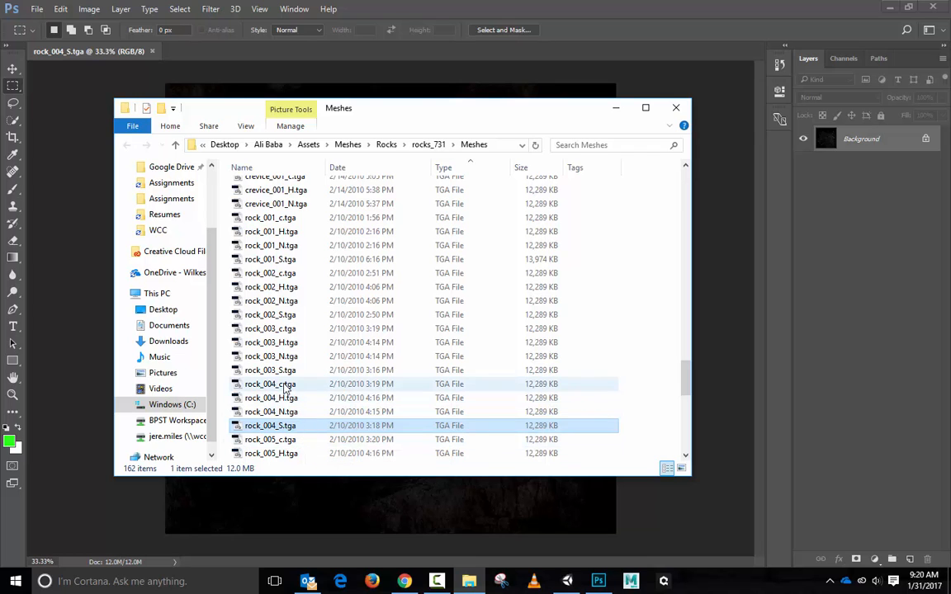
pyautogui.click(285, 384)
pyautogui.scroll(20, 285, 385)
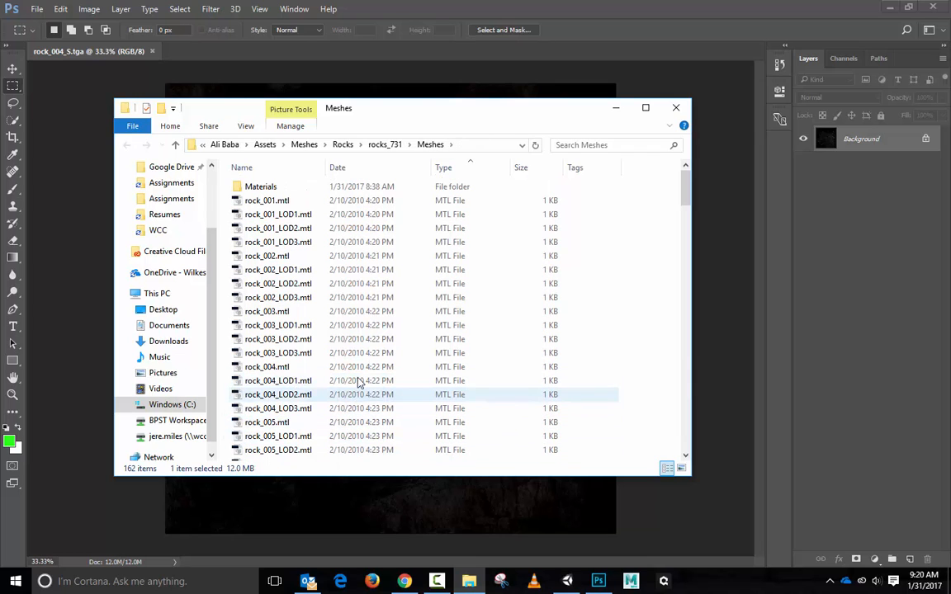
pyautogui.click(443, 167)
pyautogui.scroll(-10, 406, 281)
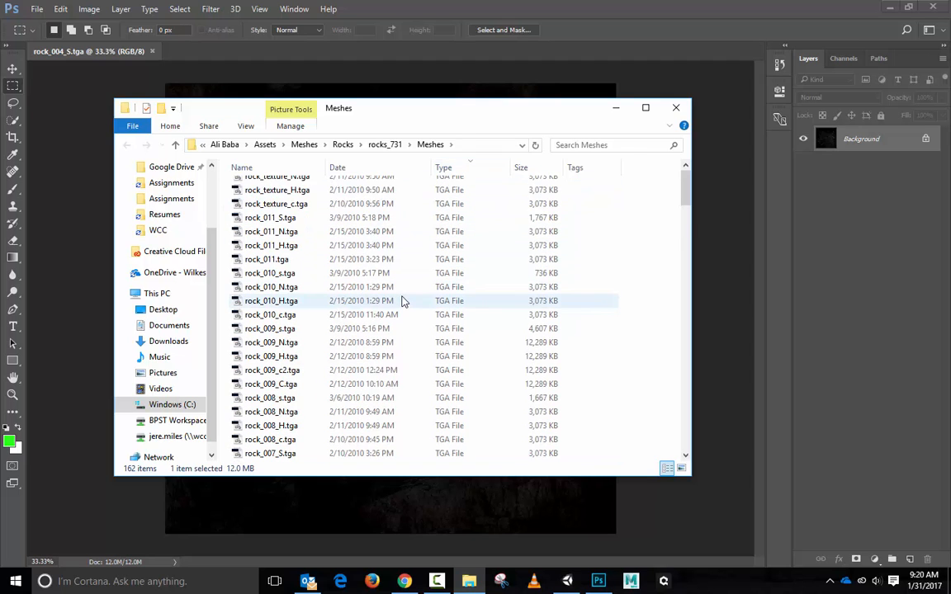
pyautogui.scroll(-9, 404, 301)
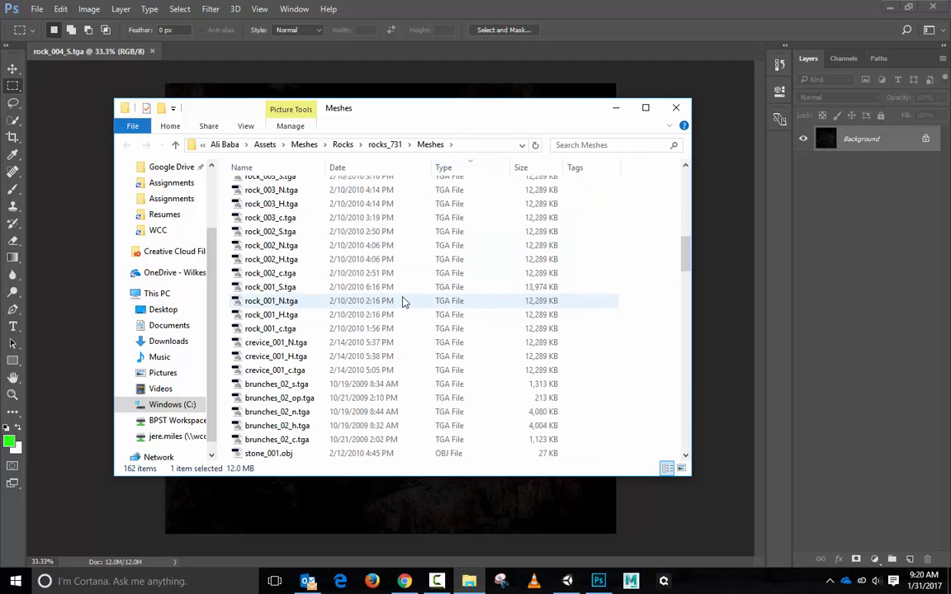
pyautogui.scroll(2, 403, 301)
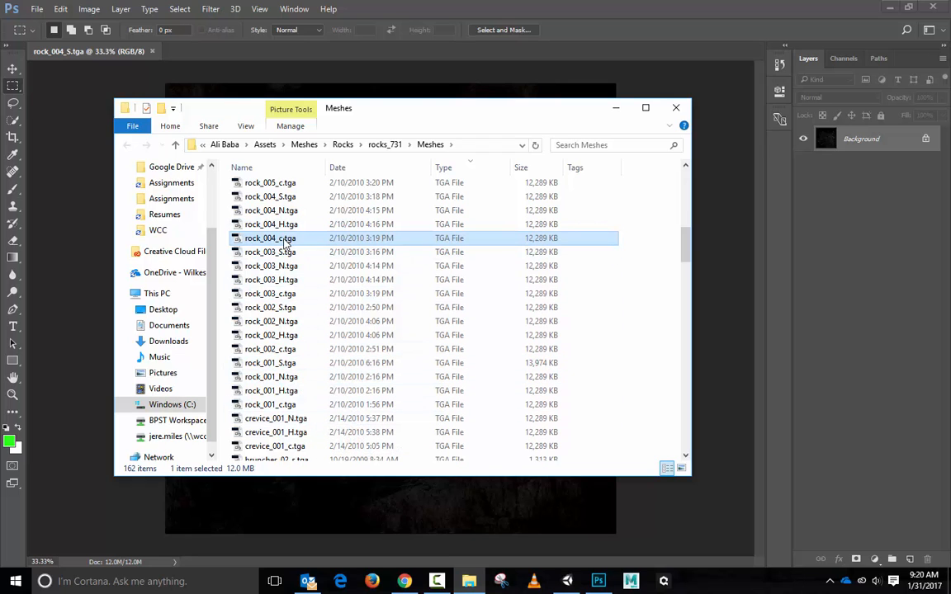
pyautogui.rightClick(285, 239)
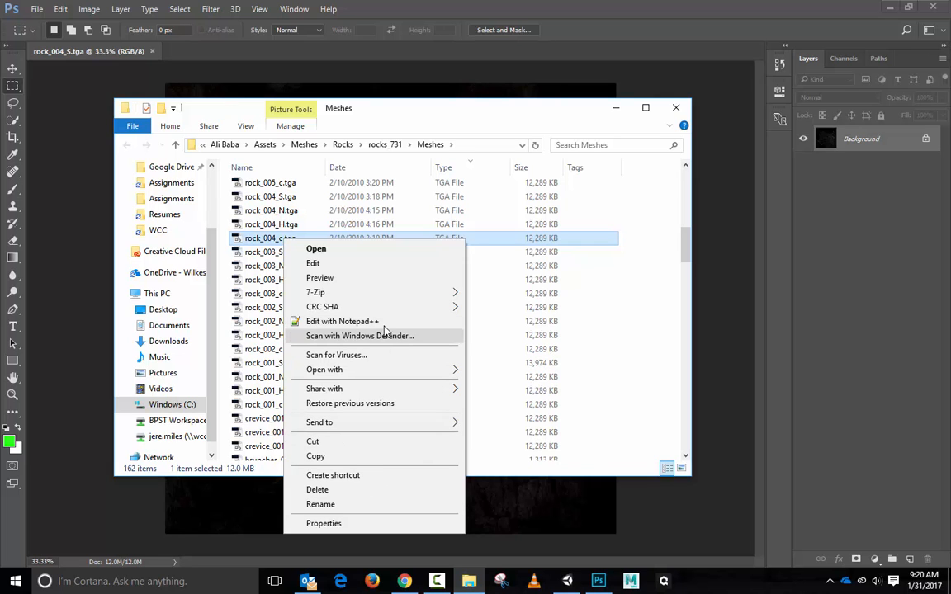
pyautogui.click(355, 250)
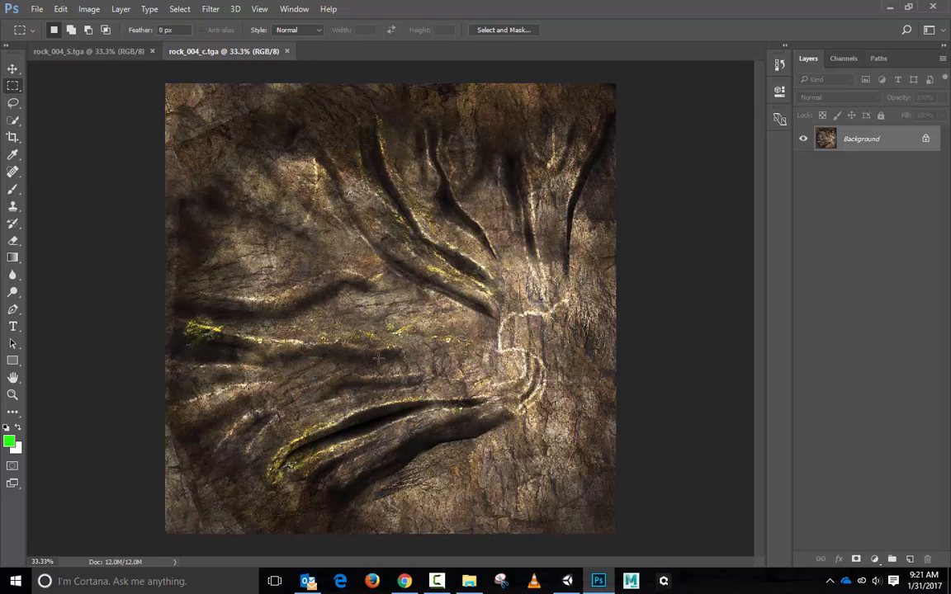
# Compare the rock_004_S and rock_004_c textures and inspect the channels of the colour texture
pyautogui.click(66, 49)
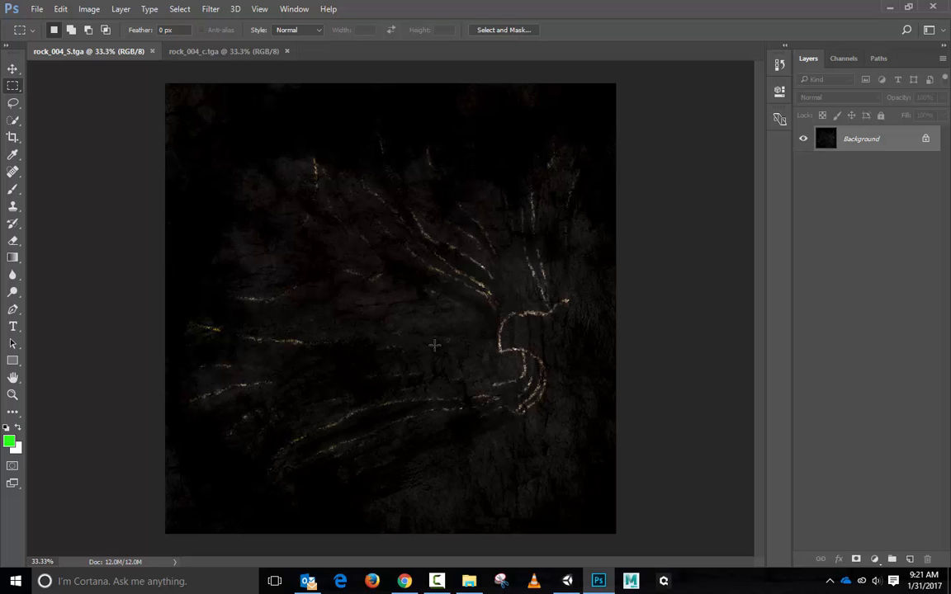
pyautogui.click(216, 52)
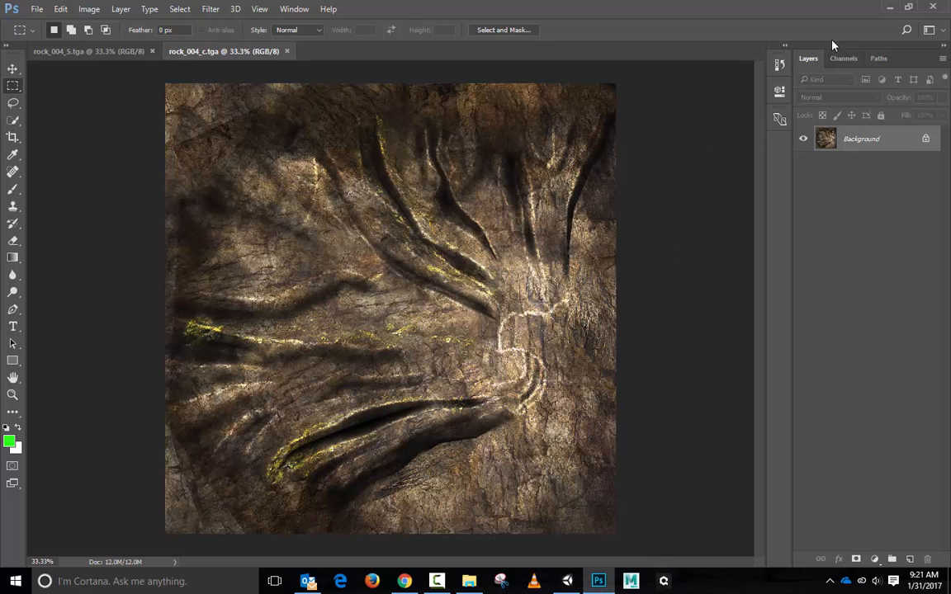
pyautogui.click(848, 60)
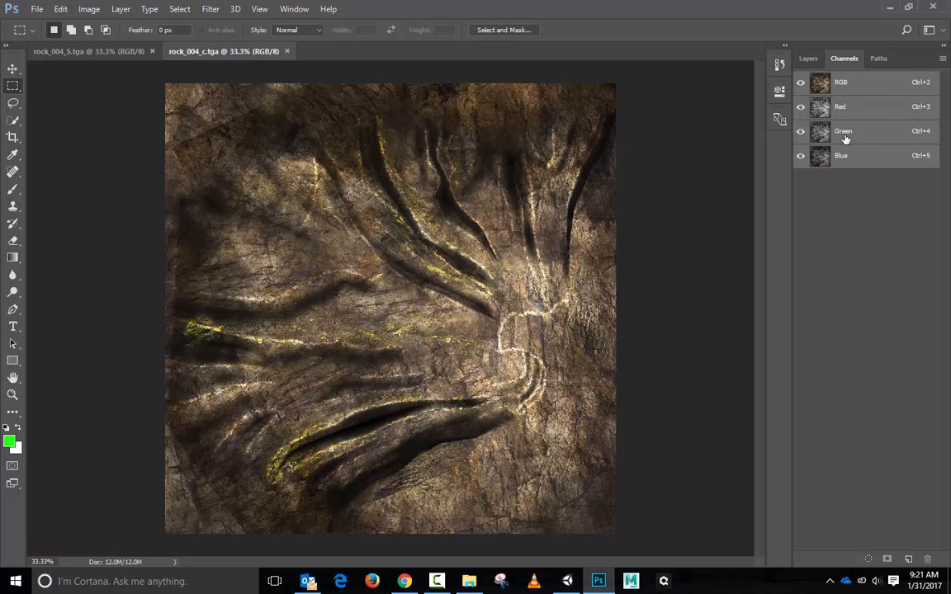
# Copy the entire rock_004_S image and paste it into a new alpha channel in rock_004_c.tga
pyautogui.click(108, 51)
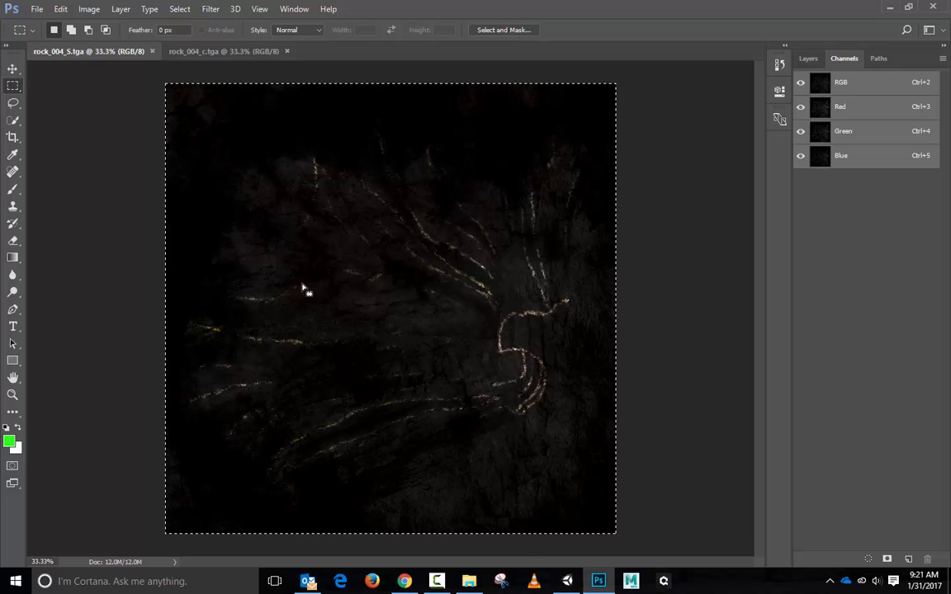
pyautogui.click(219, 51)
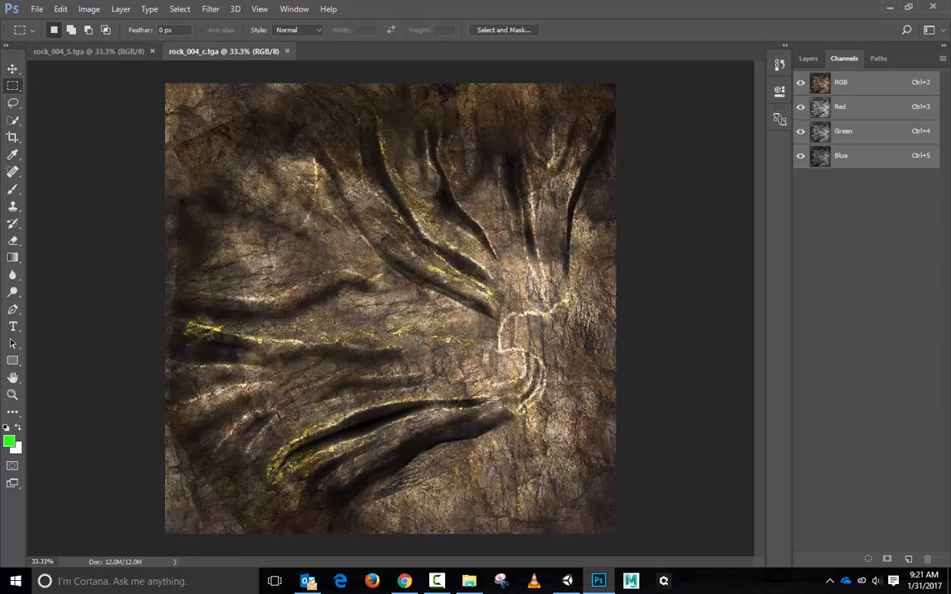
pyautogui.click(909, 560)
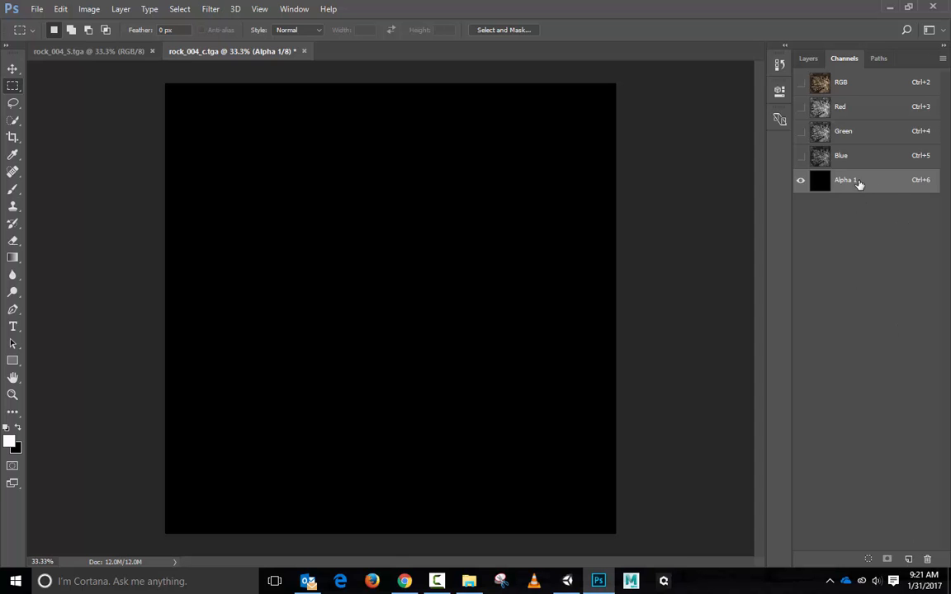
pyautogui.hotkey('ctrl', 'v')
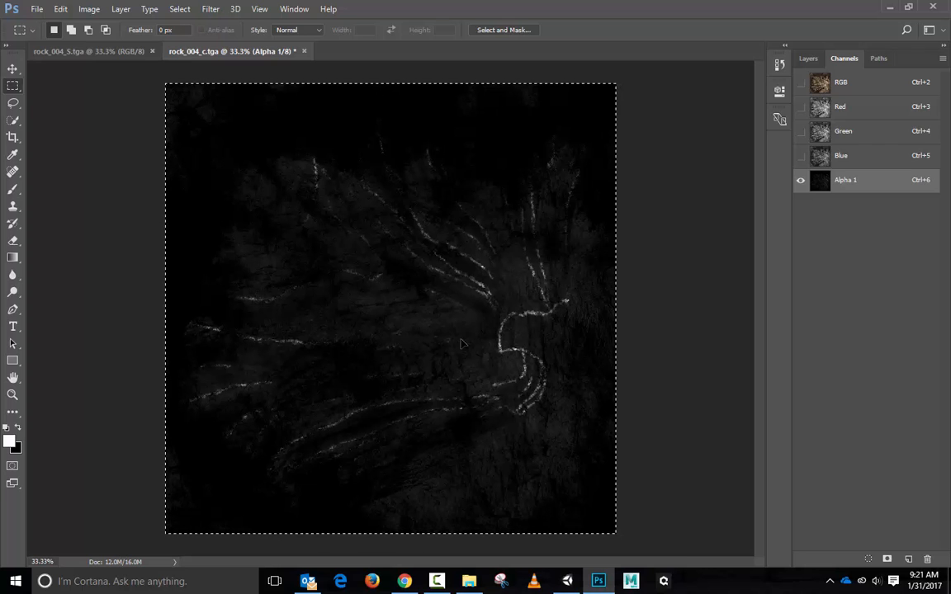
# Apply a Brightness/Contrast adjustment to the Alpha 1 channel with brightness 66 and contrast -21
pyautogui.click(86, 12)
pyautogui.moveTo(95, 42)
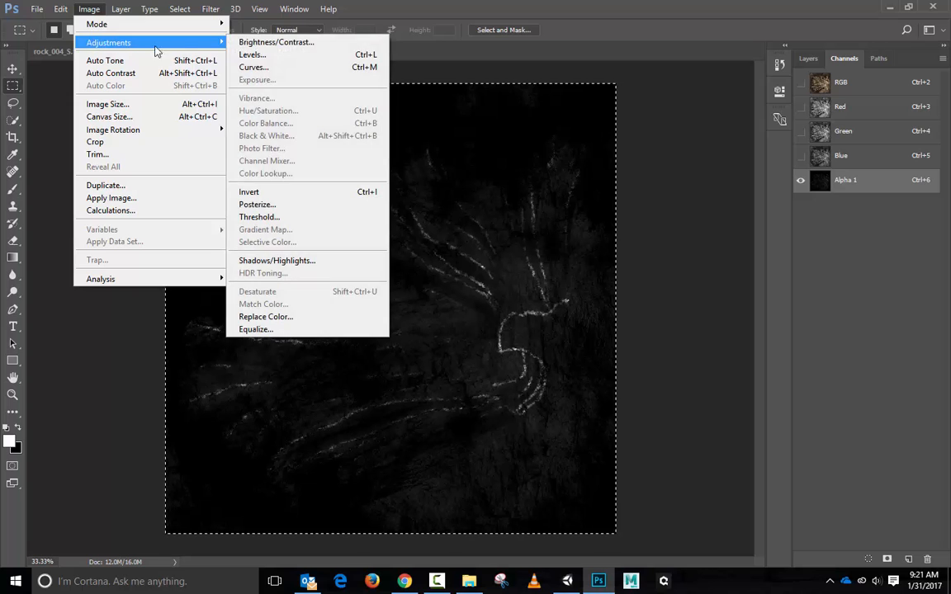
pyautogui.click(276, 42)
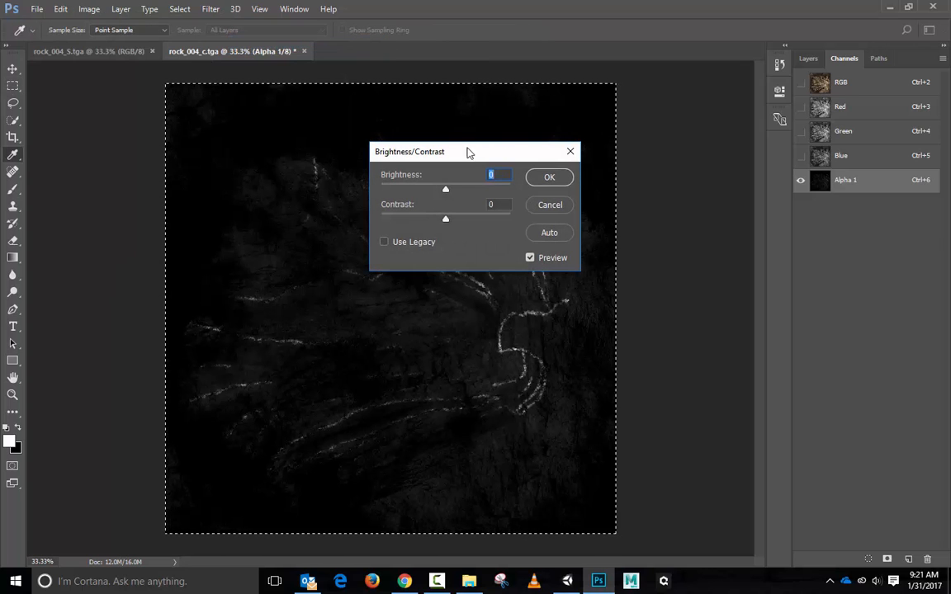
pyautogui.moveTo(468, 153); pyautogui.dragTo(689, 64)
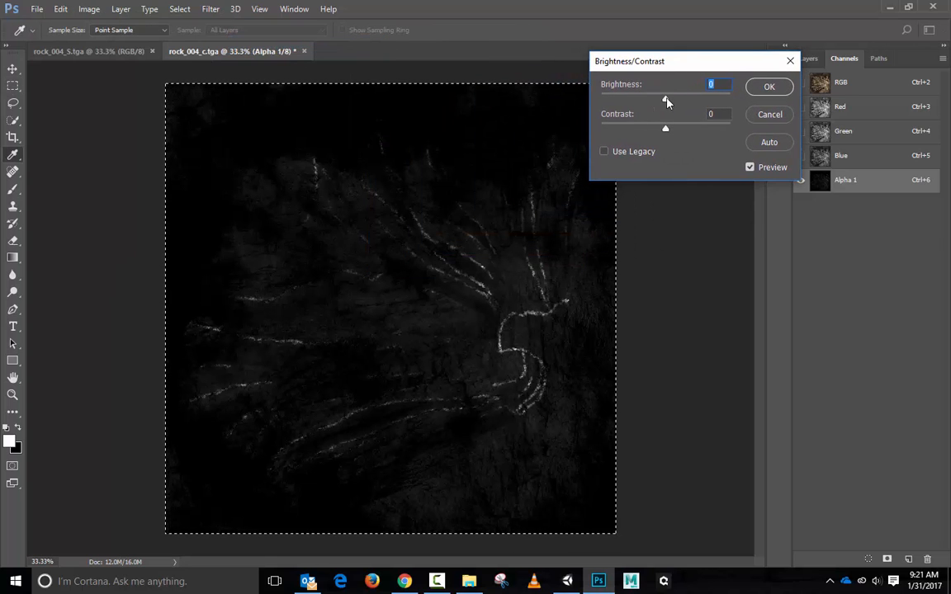
pyautogui.moveTo(667, 101); pyautogui.dragTo(705, 101)
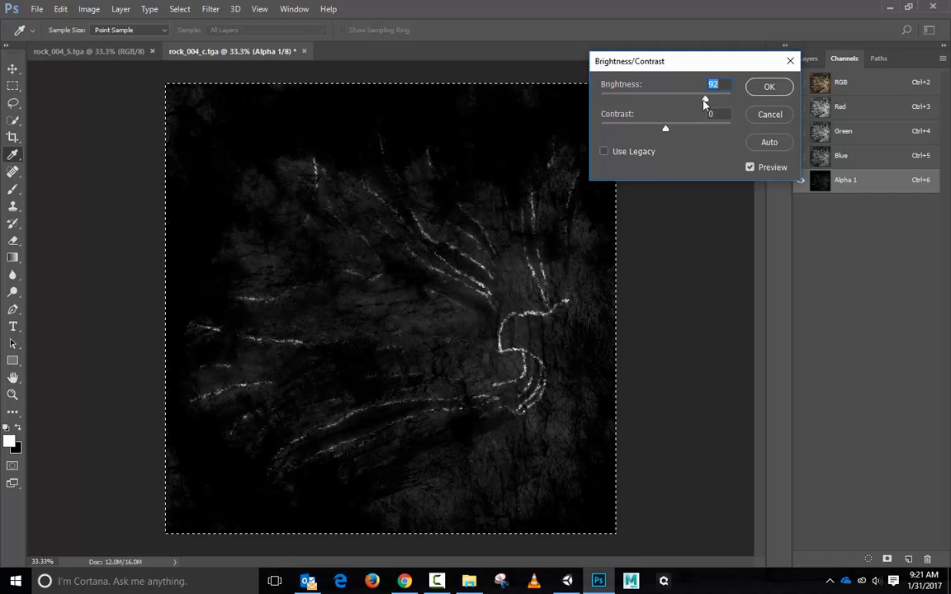
pyautogui.moveTo(666, 132); pyautogui.dragTo(638, 130)
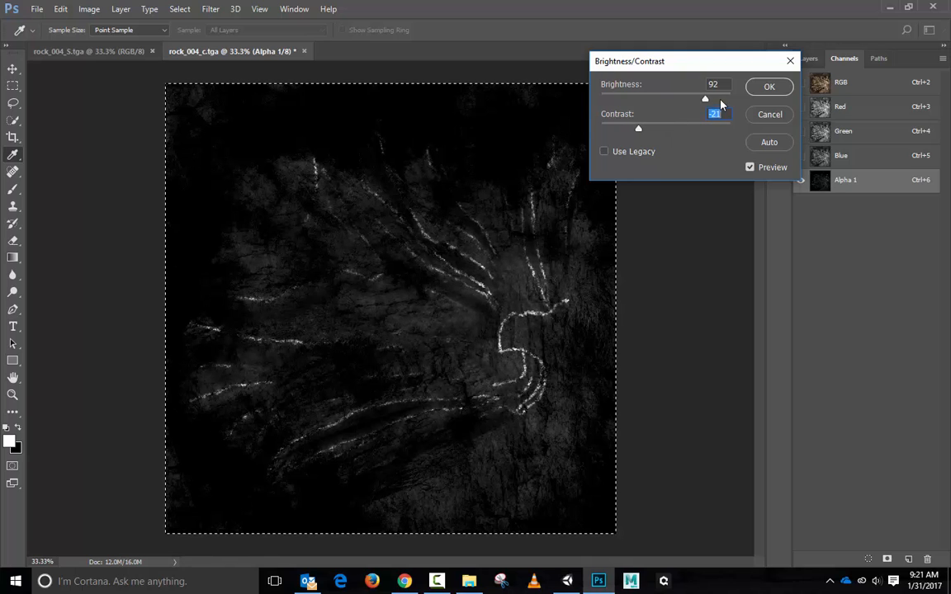
pyautogui.moveTo(705, 99); pyautogui.dragTo(695, 103)
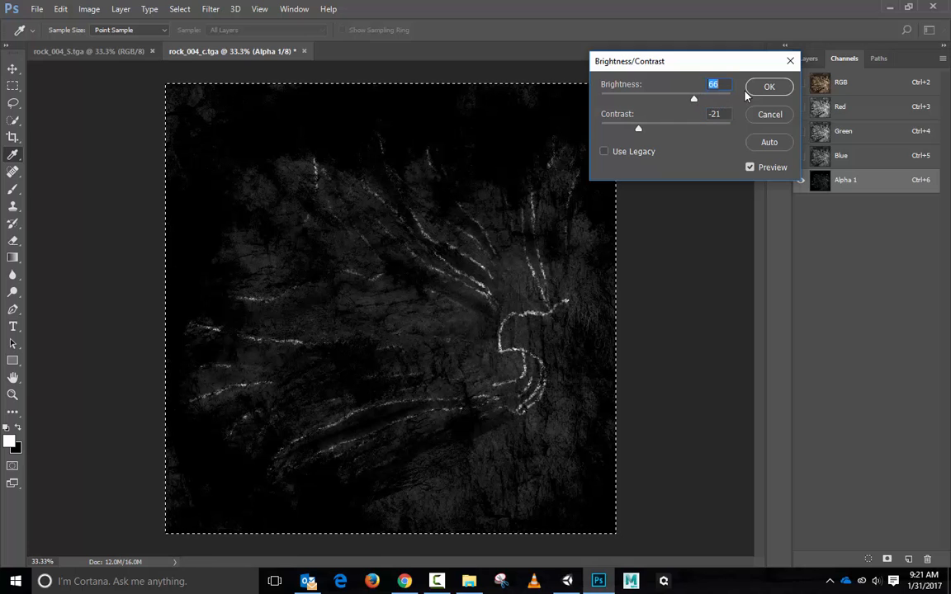
pyautogui.click(767, 87)
pyautogui.press('m')
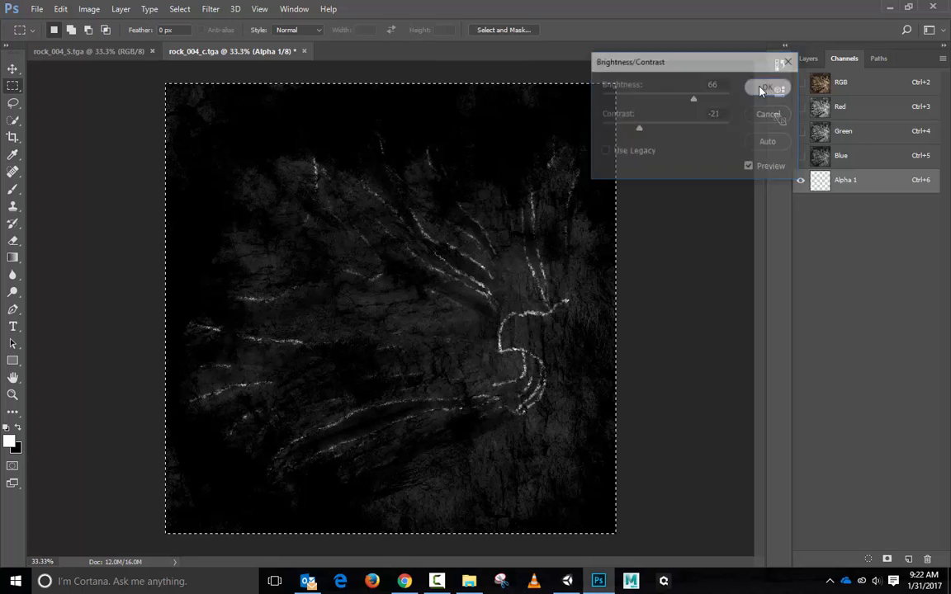
# Save the colour texture with its alpha channel as rock_004_DS.tga in the Meshes folder at 32 bits/pixel
pyautogui.click(801, 82)
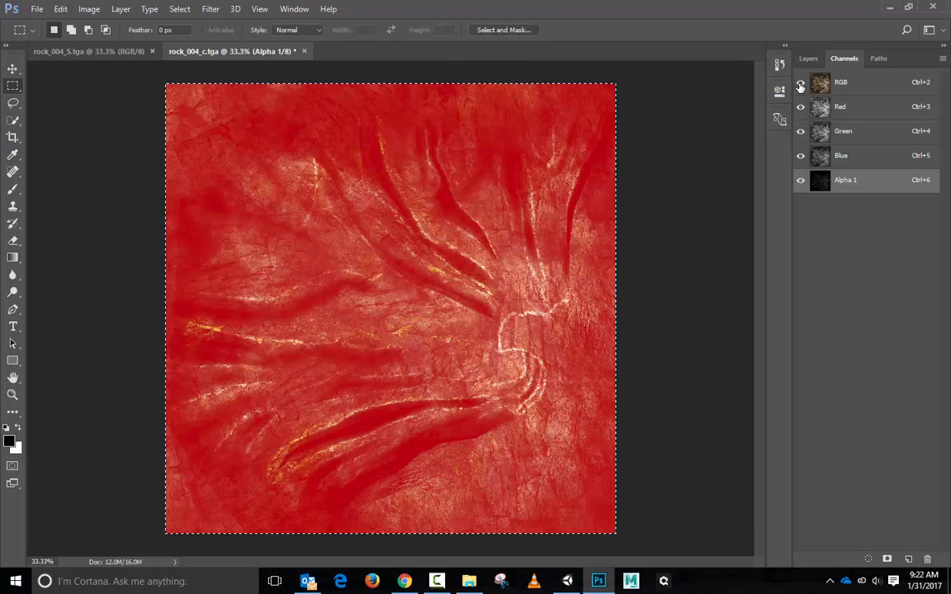
pyautogui.click(808, 58)
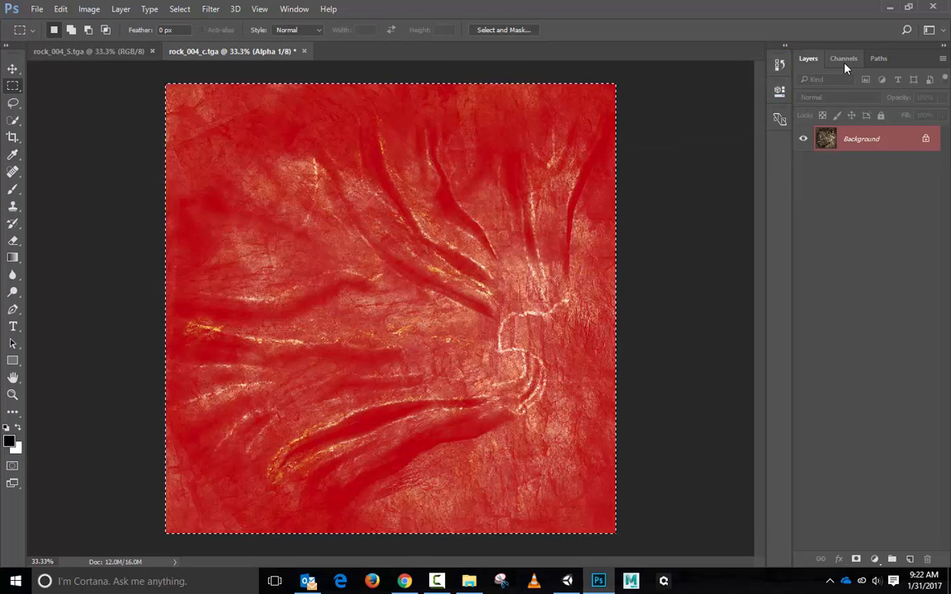
pyautogui.click(38, 9)
pyautogui.click(55, 154)
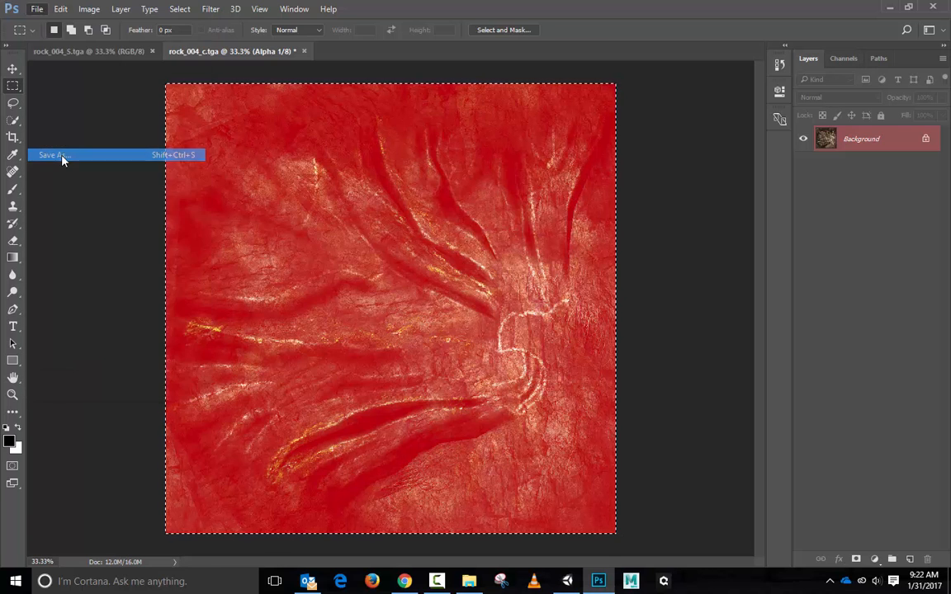
pyautogui.click(175, 251)
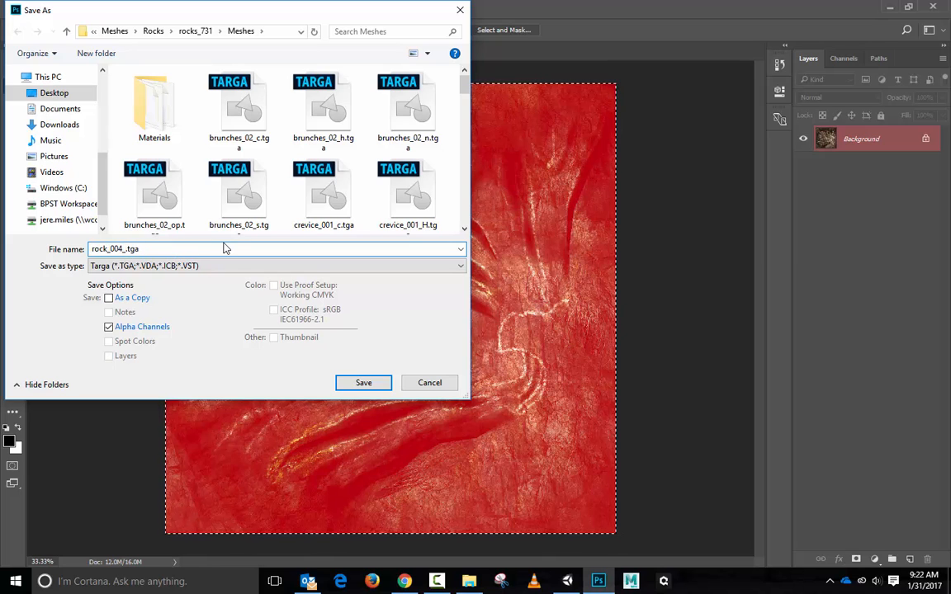
pyautogui.write('DS')
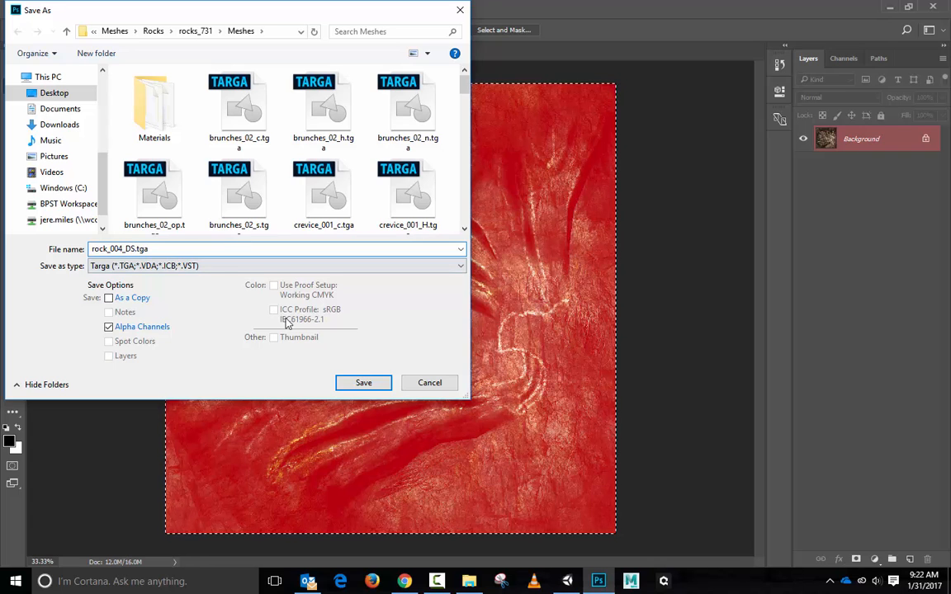
pyautogui.click(360, 384)
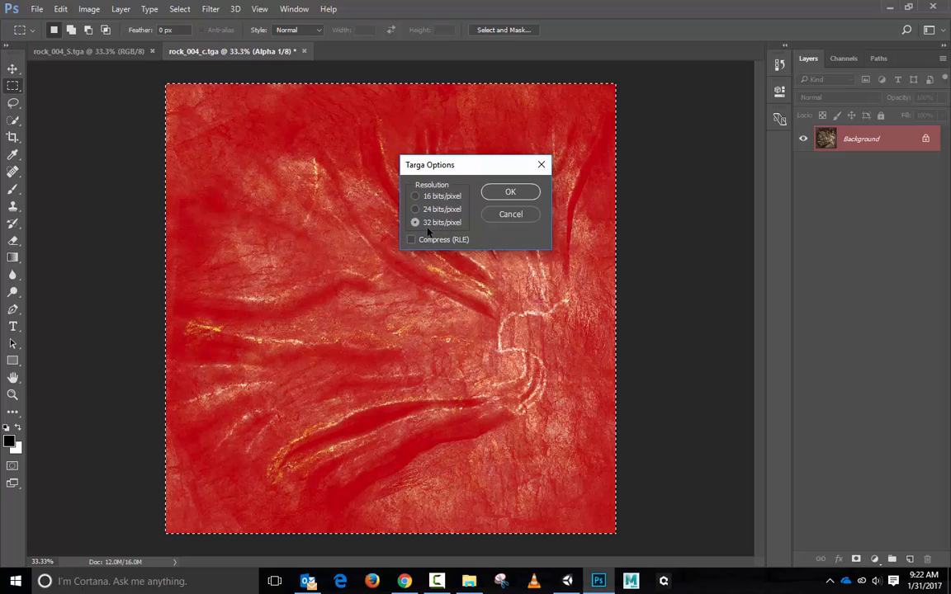
pyautogui.click(509, 193)
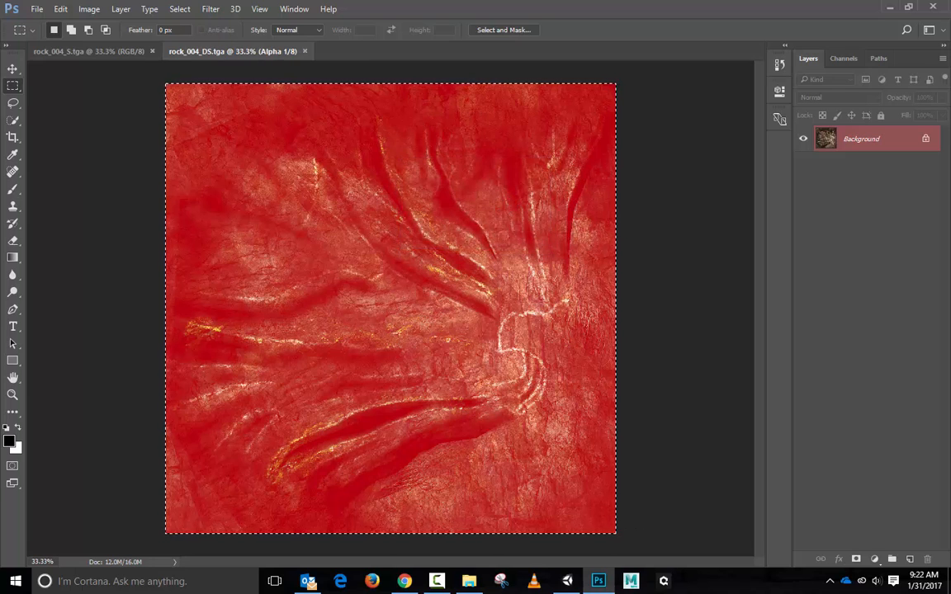
# Switch to Unity and assign the rock_004_DS texture to the Base (RGB) Gloss (A) slot of the Lamb_spec material
pyautogui.click(574, 586)
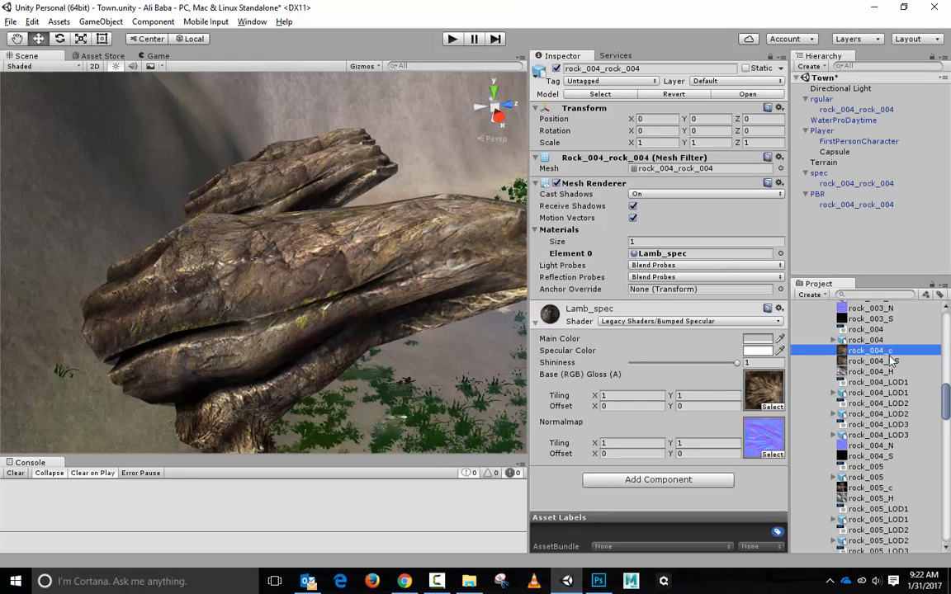
pyautogui.moveTo(883, 365); pyautogui.dragTo(757, 394)
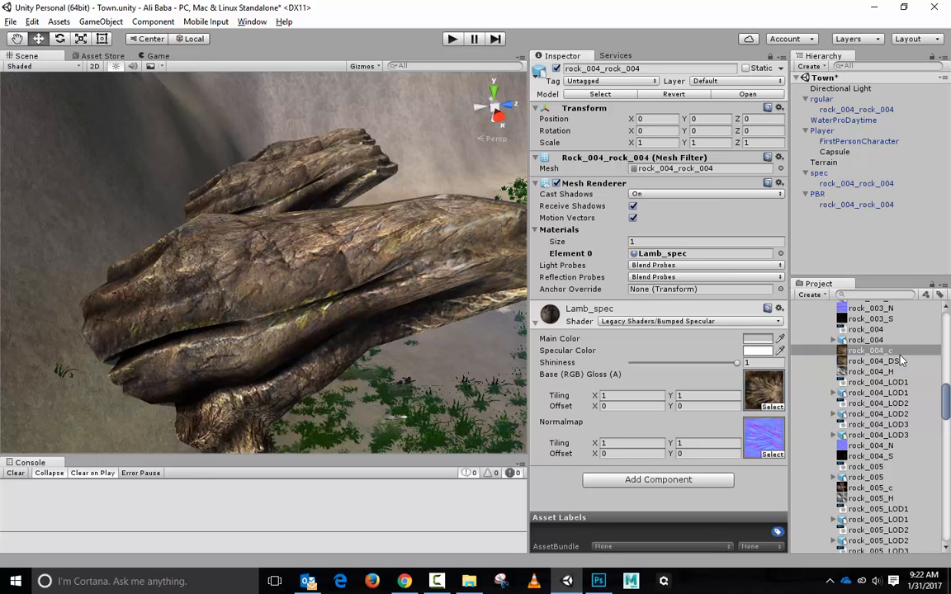
pyautogui.moveTo(886, 357); pyautogui.dragTo(762, 392)
# Try a red specular colour on the Lamb_spec material, testing shininess between 1 and 0.03
pyautogui.moveTo(736, 363); pyautogui.dragTo(631, 363)
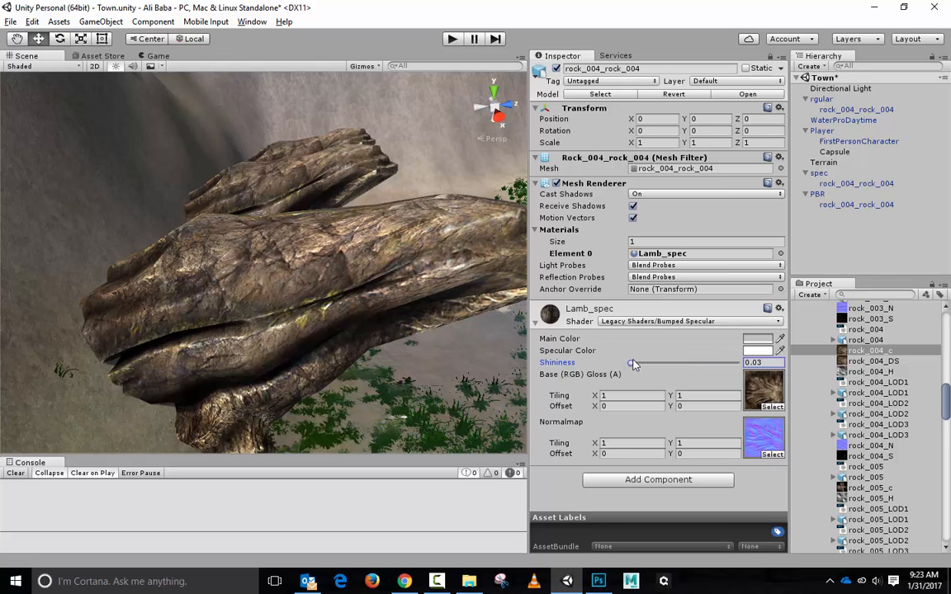
pyautogui.moveTo(631, 362); pyautogui.dragTo(734, 364)
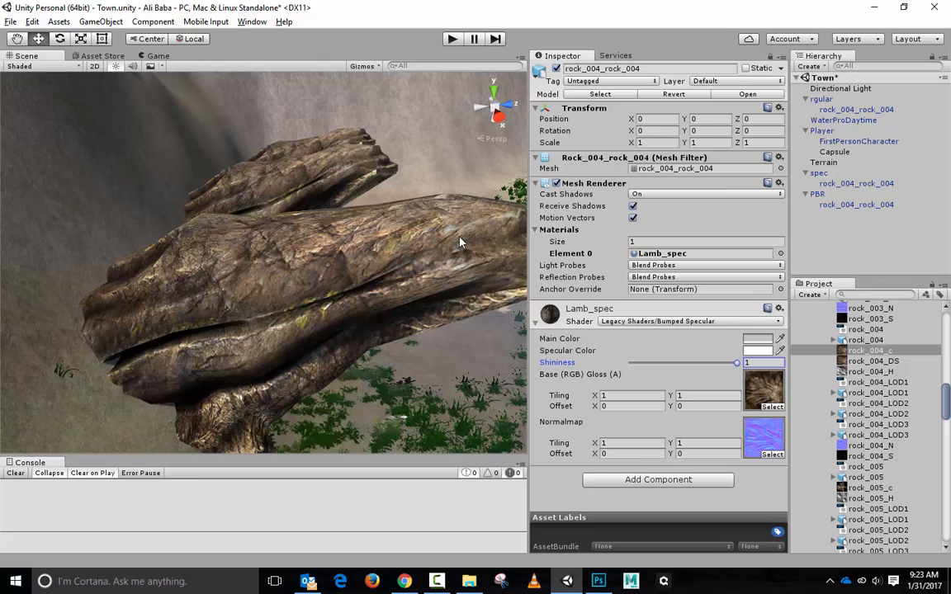
pyautogui.click(758, 338)
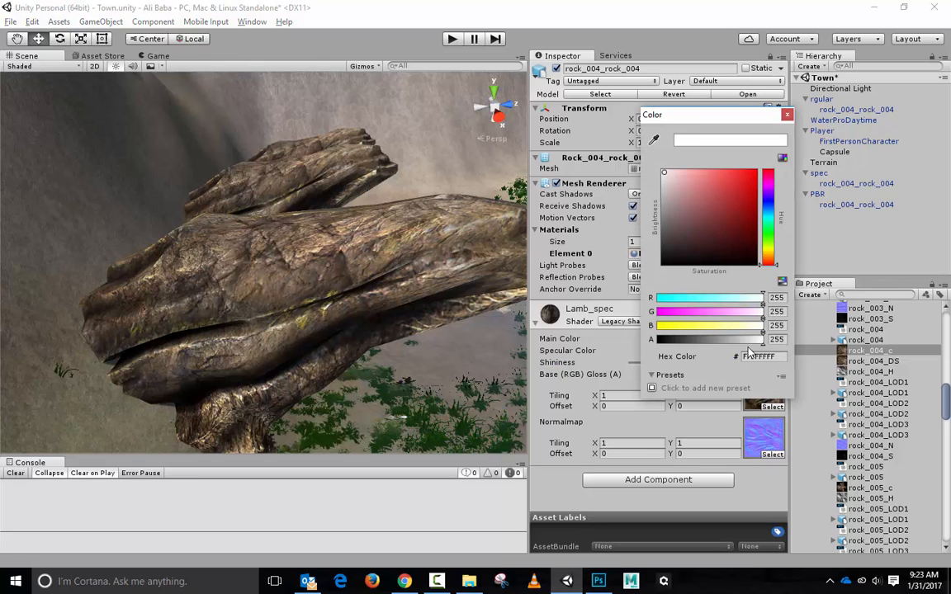
pyautogui.moveTo(666, 181); pyautogui.dragTo(756, 172)
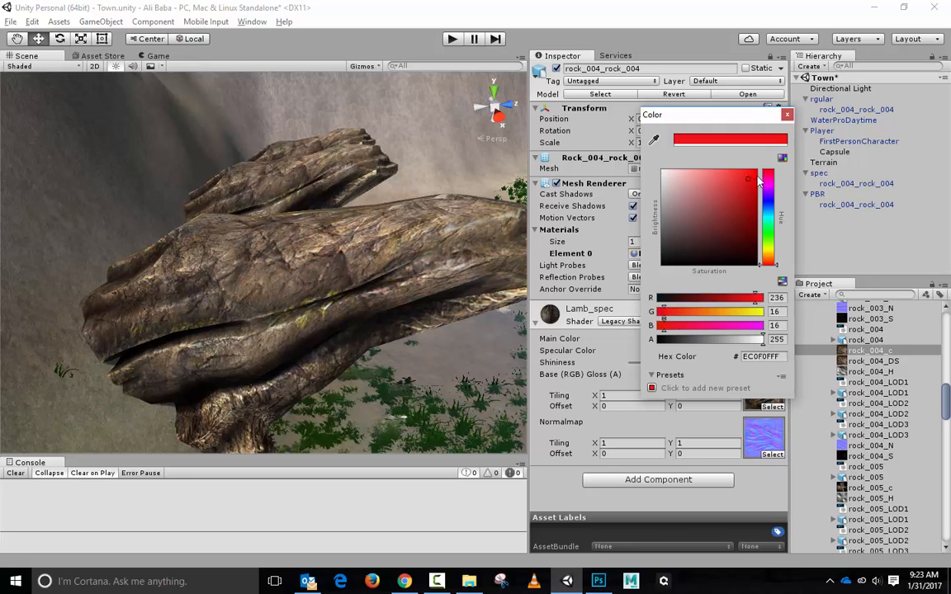
pyautogui.click(788, 114)
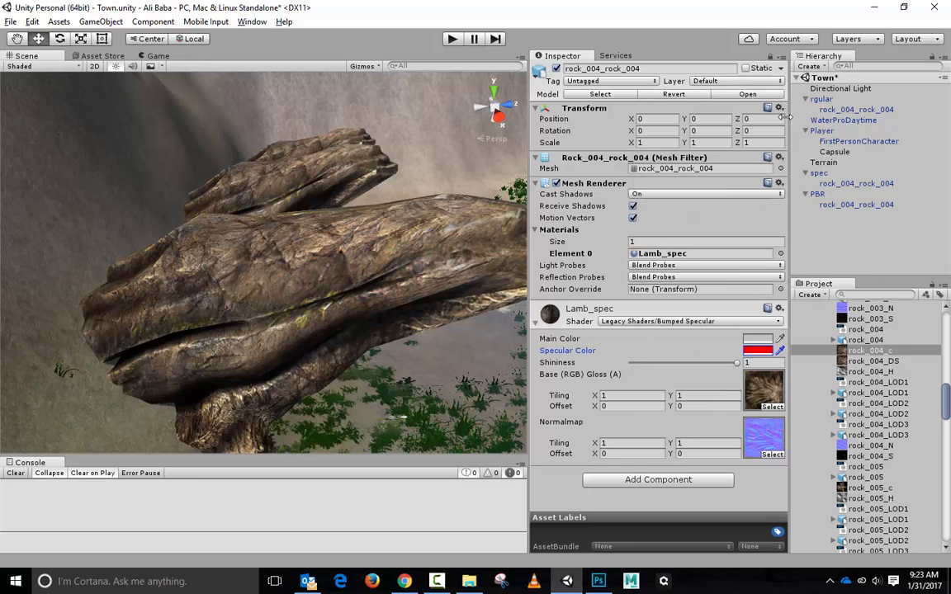
pyautogui.moveTo(738, 363); pyautogui.dragTo(603, 355)
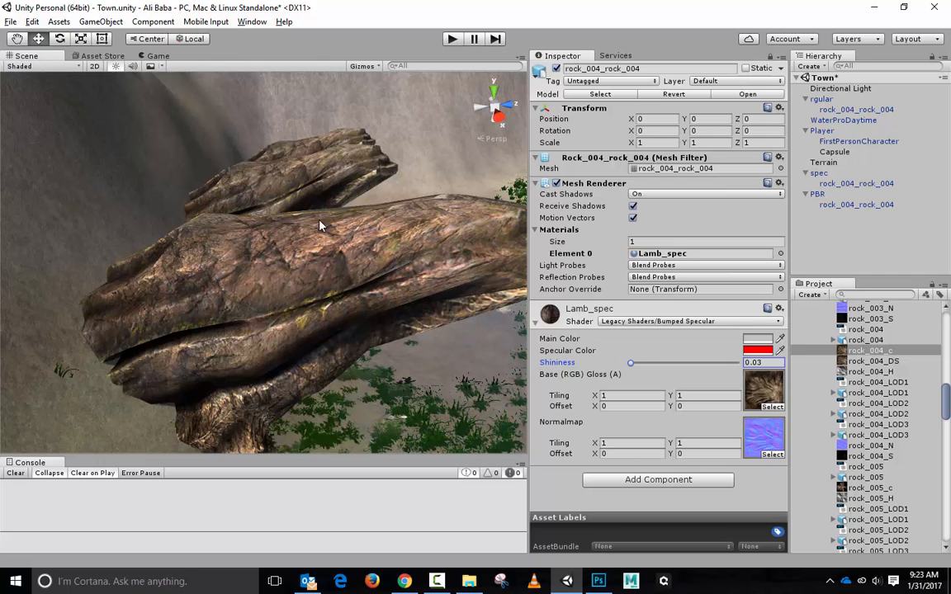
# Change the specular colour of the Lamb_spec material to light blue and keep its shininess at 0.03
pyautogui.click(756, 354)
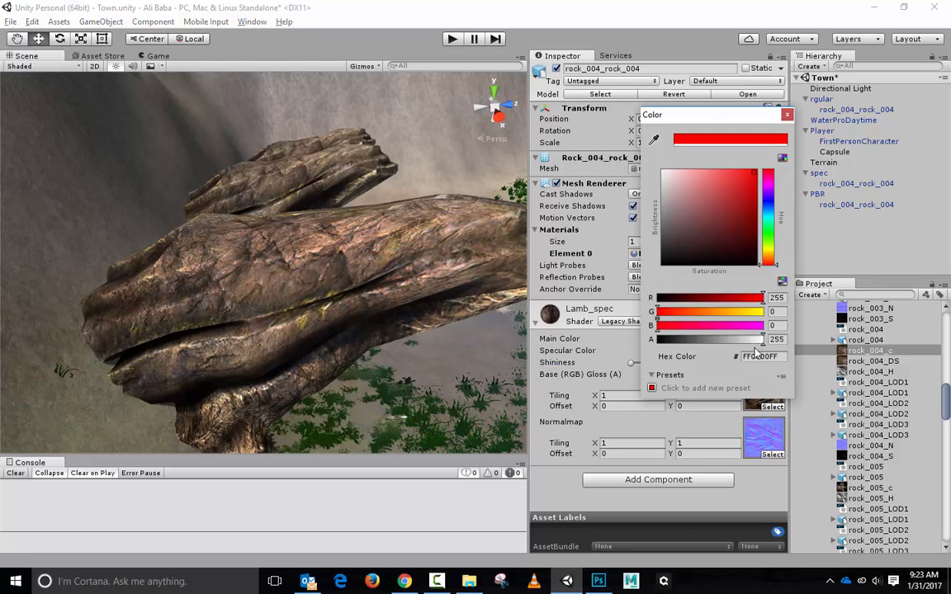
pyautogui.click(769, 231)
pyautogui.moveTo(769, 230)
pyautogui.mouseDown()
pyautogui.moveTo(749, 205)
pyautogui.moveTo(753, 191)
pyautogui.moveTo(772, 222)
pyautogui.moveTo(770, 214)
pyautogui.mouseUp()
pyautogui.click(769, 213)
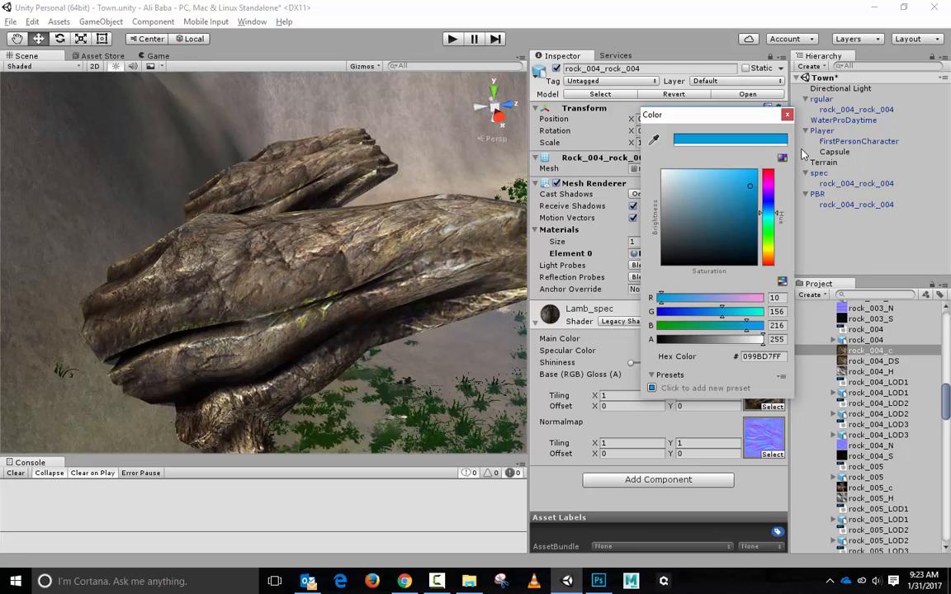
pyautogui.click(749, 188)
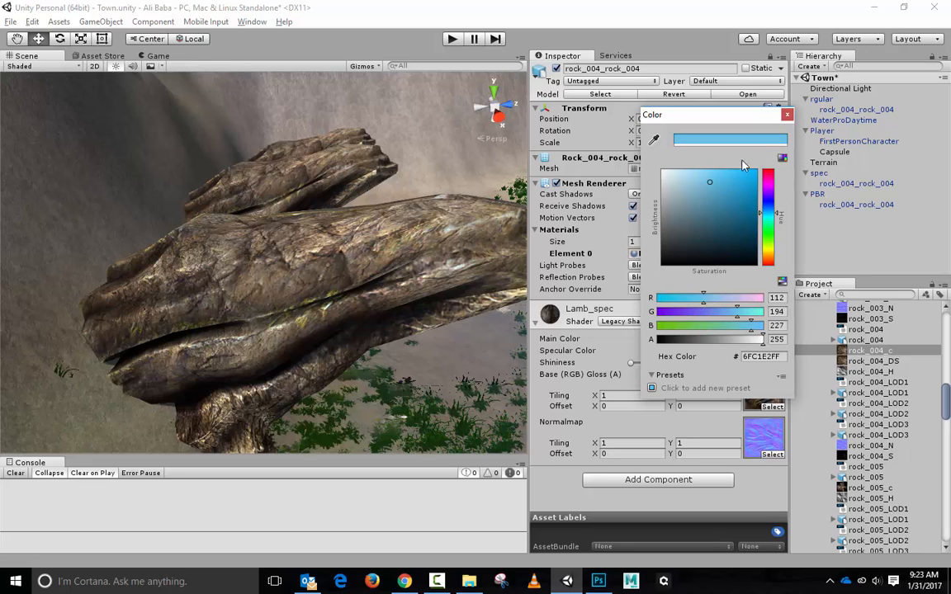
pyautogui.click(787, 115)
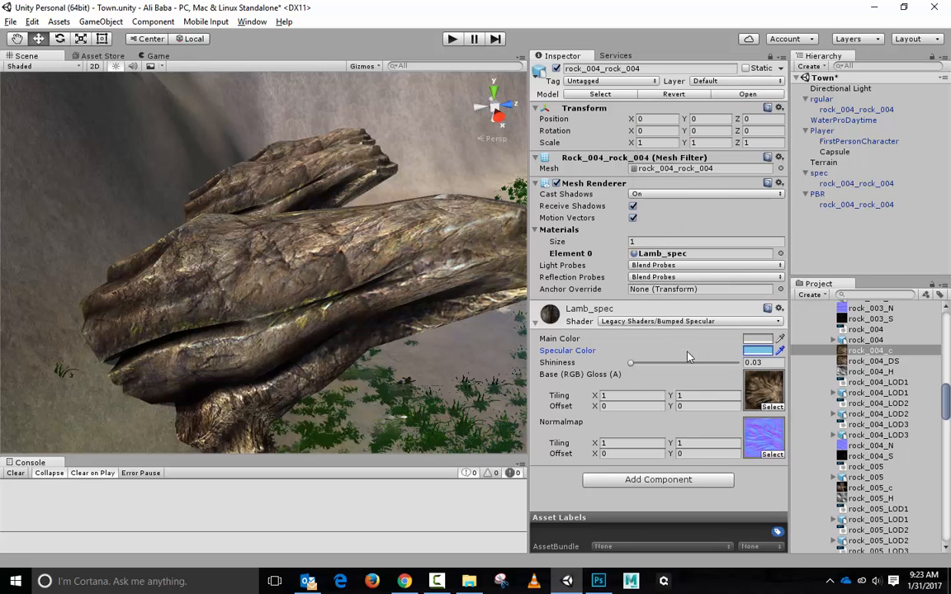
pyautogui.moveTo(631, 363)
pyautogui.mouseDown()
pyautogui.moveTo(685, 367)
pyautogui.moveTo(620, 367)
pyautogui.moveTo(725, 371)
pyautogui.moveTo(630, 367)
pyautogui.mouseUp()
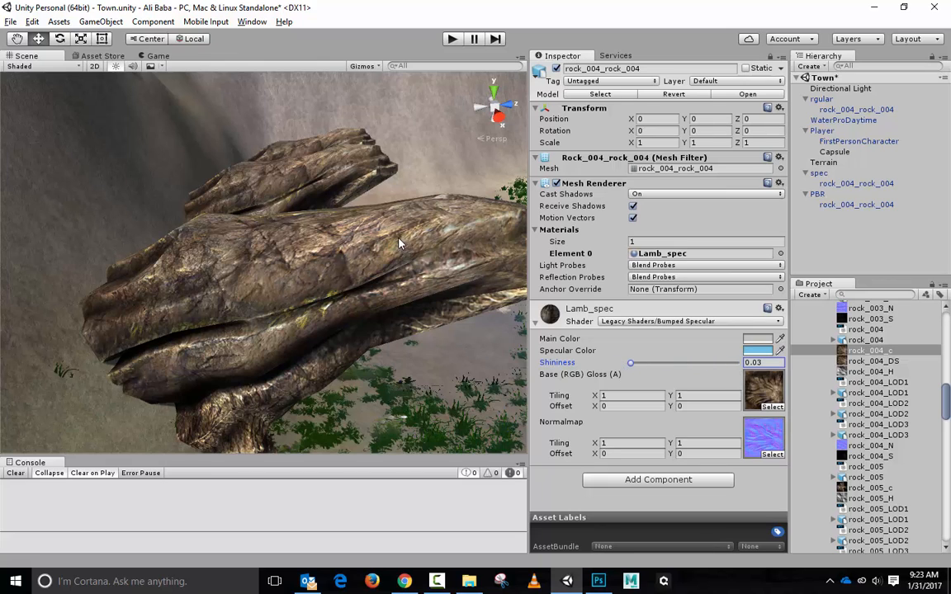
# Compare the three rocks from other angles and set the Lamb_spec shininess to 1
pyautogui.keyDown('alt'); pyautogui.moveTo(399, 243); pyautogui.dragTo(329, 248); pyautogui.keyUp('alt')
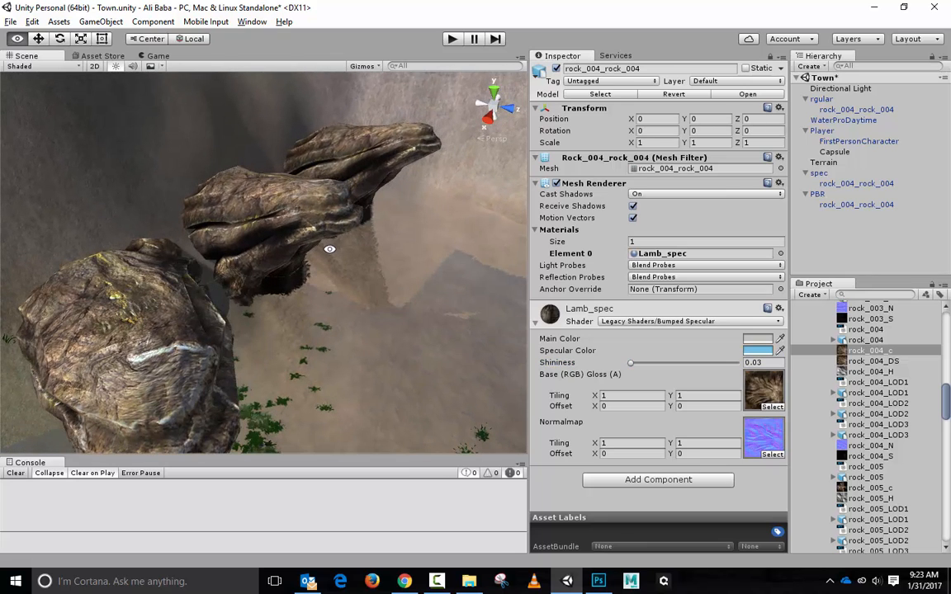
pyautogui.click(149, 331)
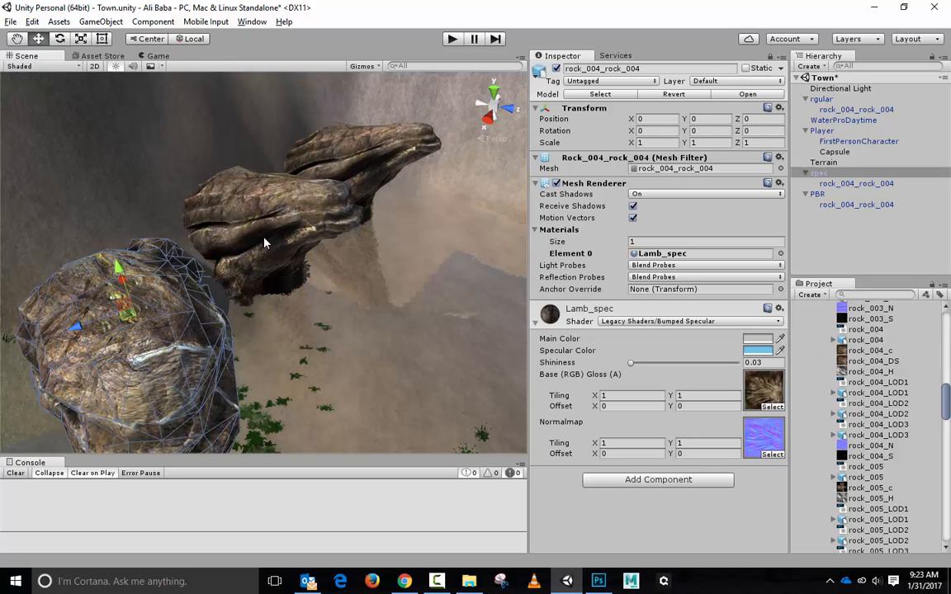
pyautogui.click(328, 365)
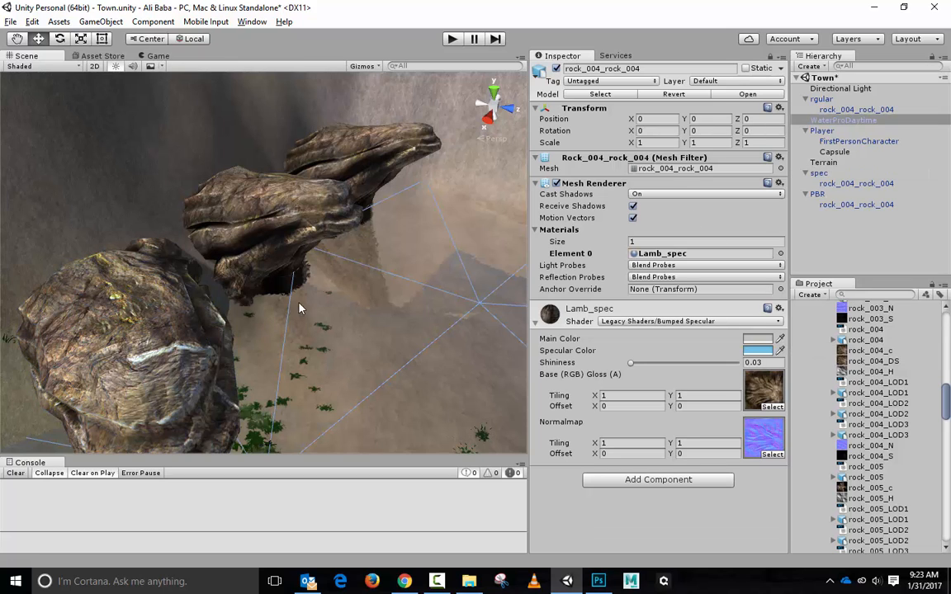
pyautogui.keyDown('alt'); pyautogui.moveTo(299, 309); pyautogui.dragTo(240, 368); pyautogui.keyUp('alt')
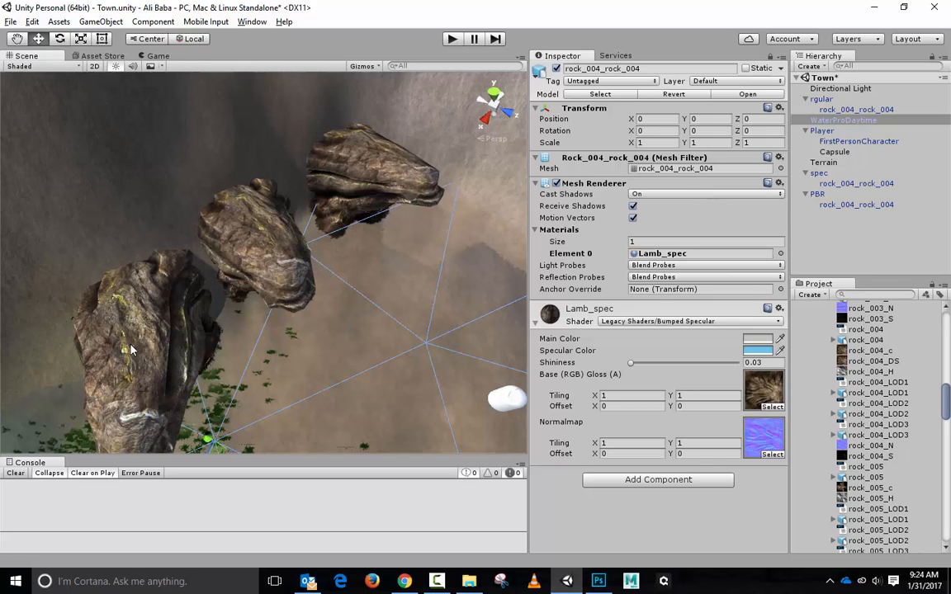
pyautogui.moveTo(631, 362); pyautogui.dragTo(756, 373)
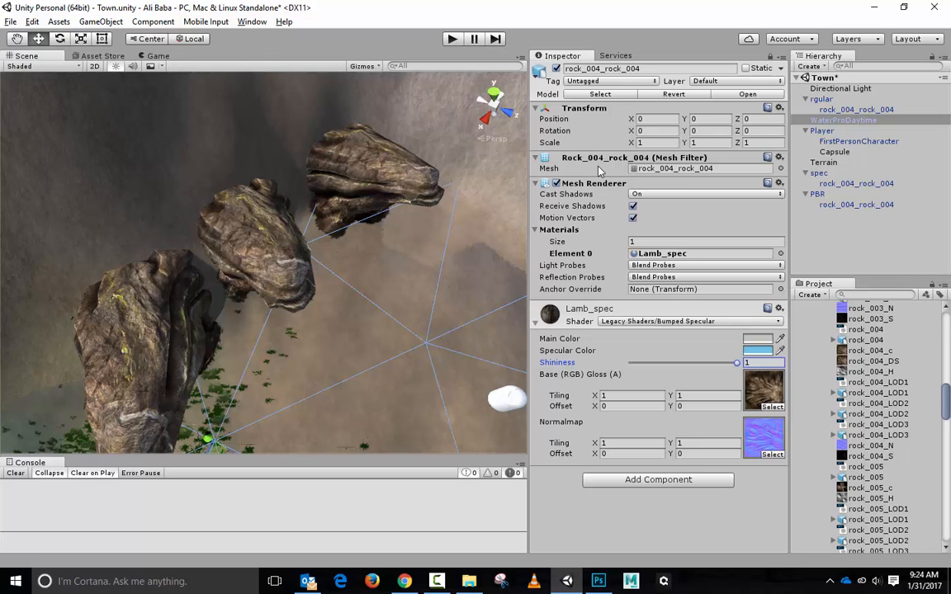
# Unlock the Inspector, load the PBR rock's rock_004_rock_004 mesh into it and lock it on that mesh
pyautogui.click(285, 237)
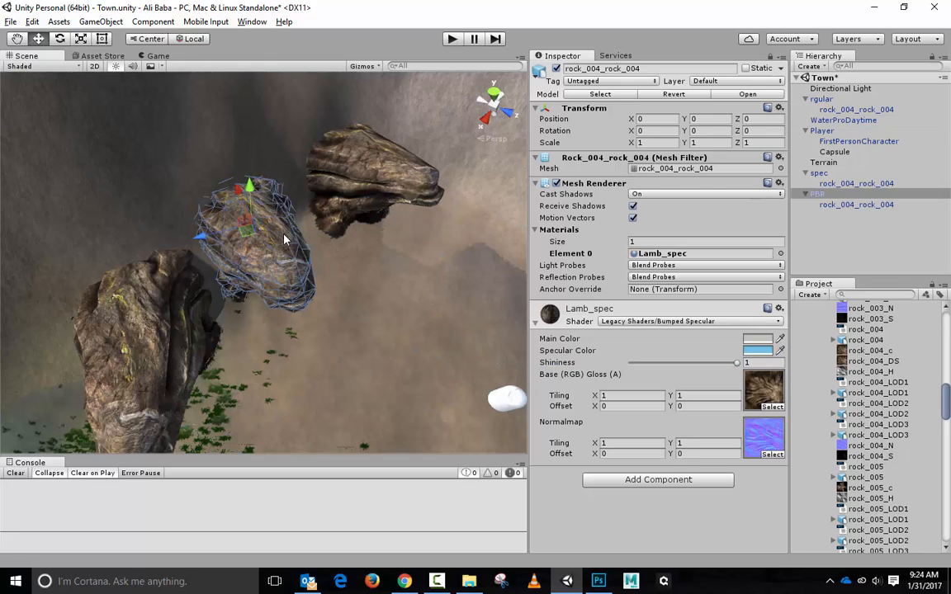
pyautogui.click(835, 206)
pyautogui.click(520, 403)
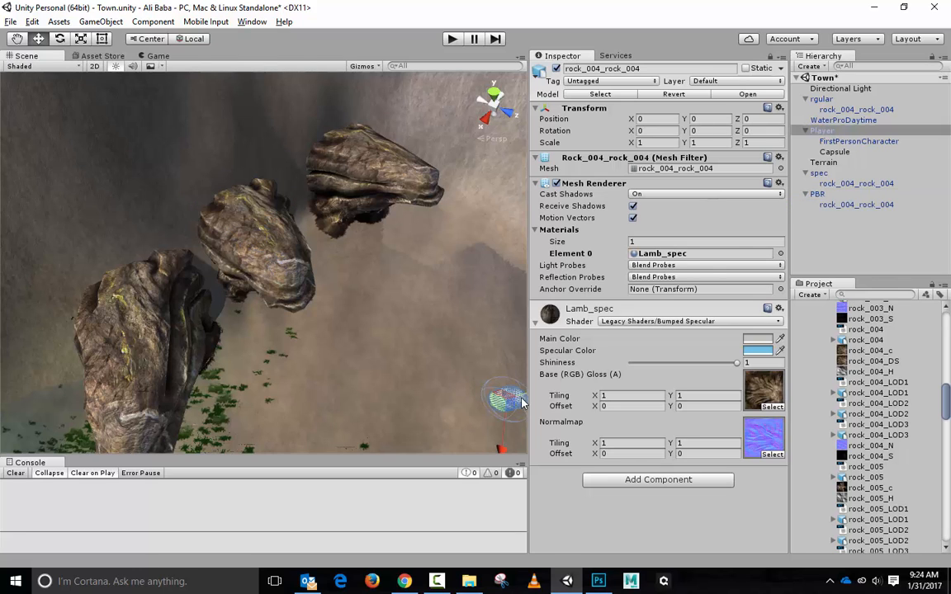
pyautogui.click(836, 205)
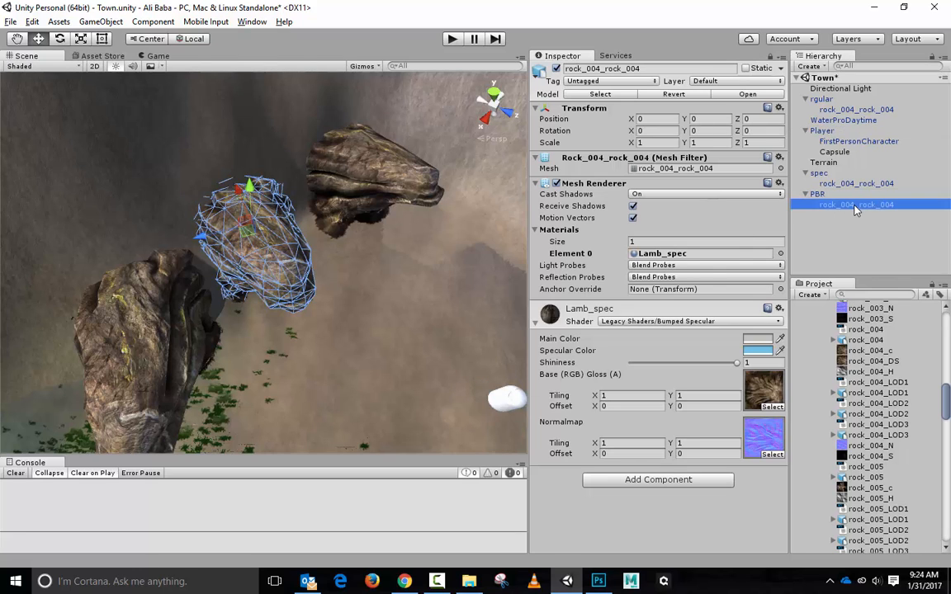
pyautogui.click(771, 57)
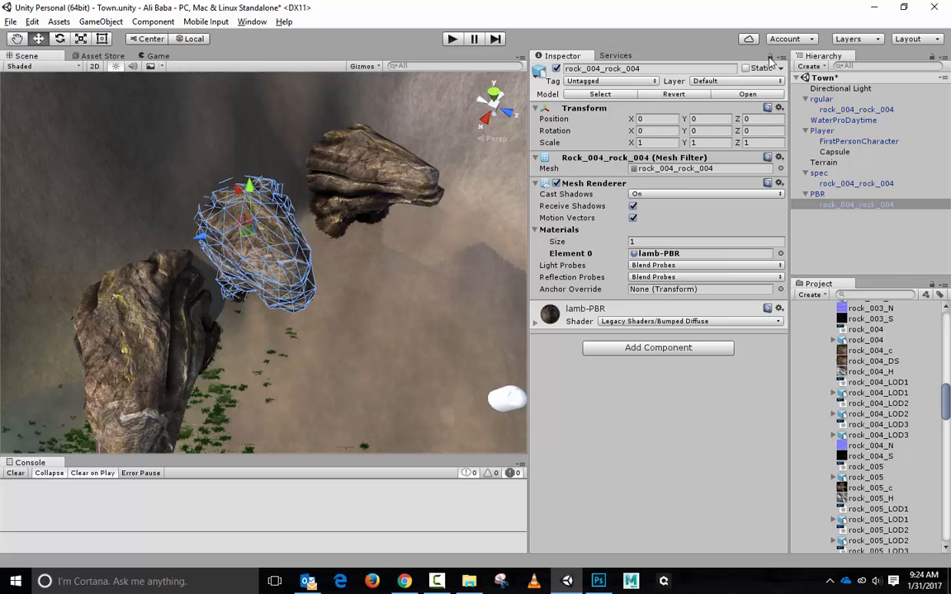
pyautogui.click(850, 207)
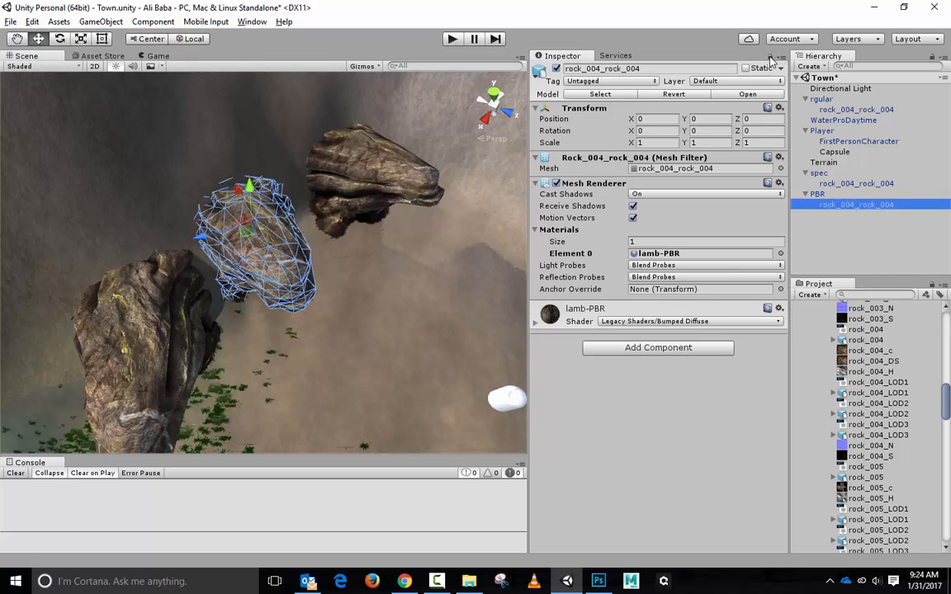
pyautogui.click(505, 399)
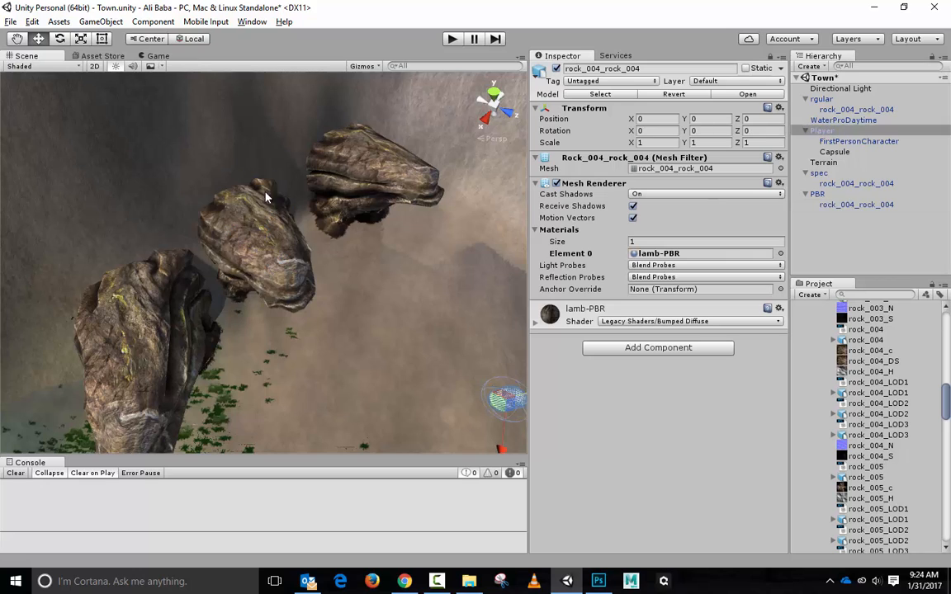
# Expand the lamb-PBR material's settings and change its shader to Standard (Specular setup)
pyautogui.click(536, 323)
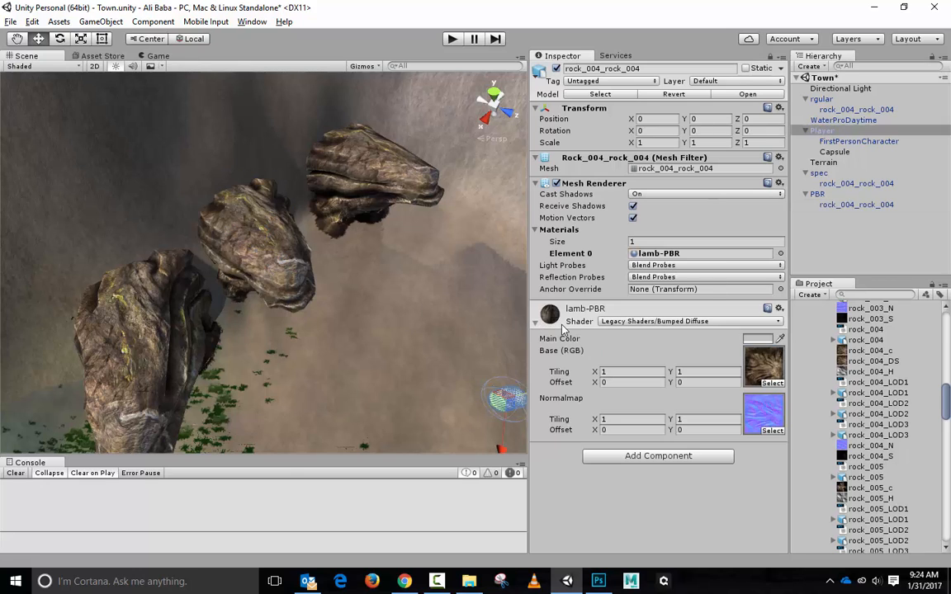
pyautogui.click(677, 322)
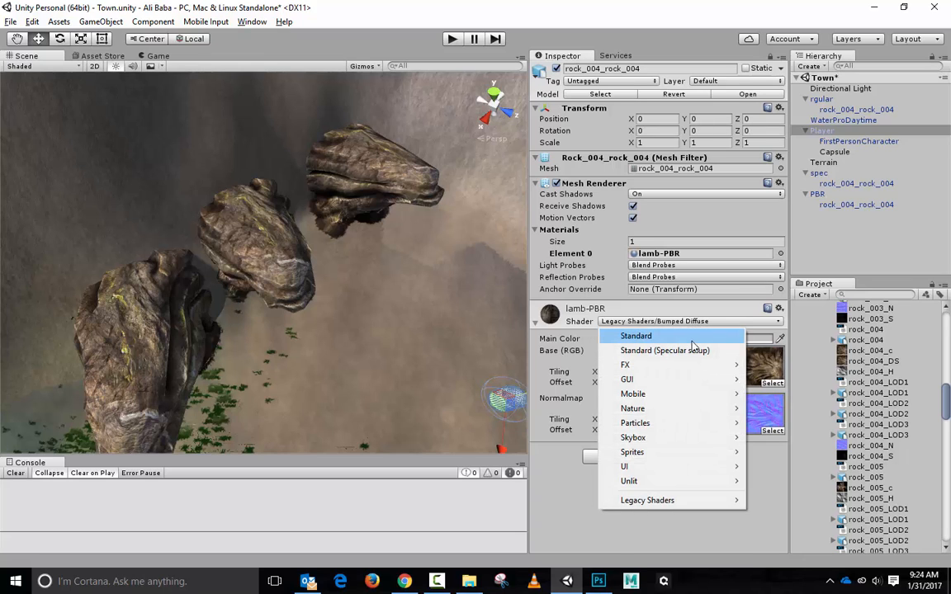
pyautogui.click(694, 354)
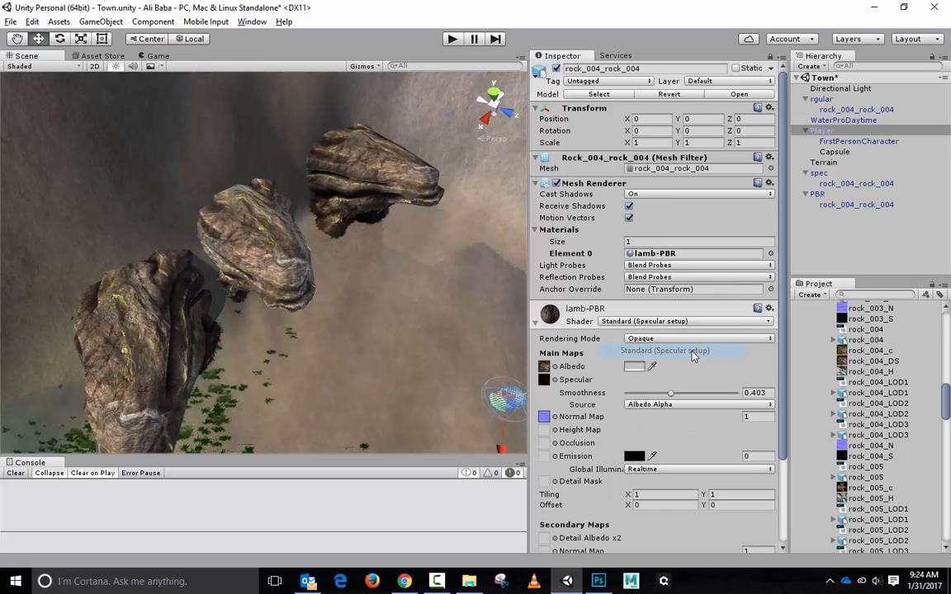
pyautogui.scroll(-3, 664, 290)
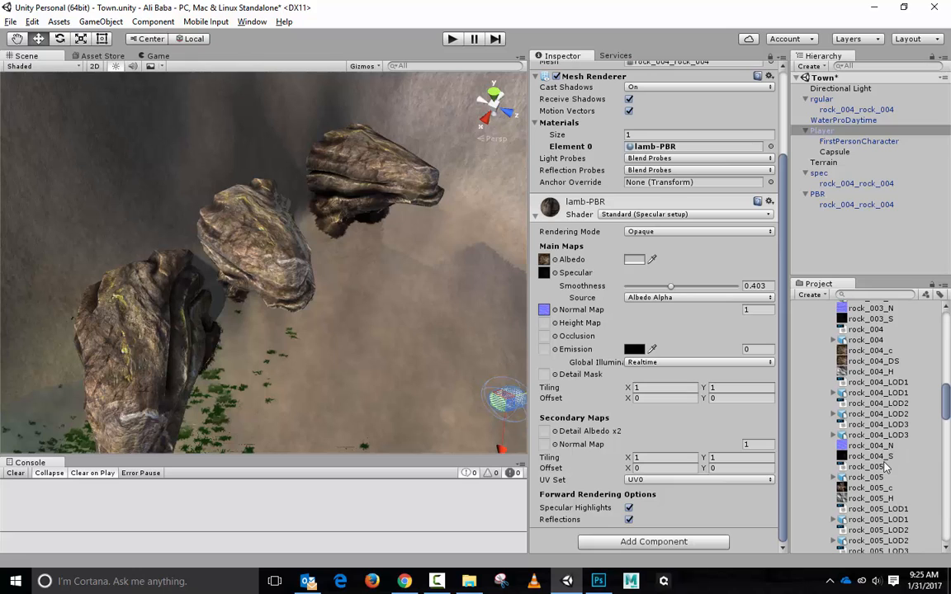
# Assign rock_004_S as the lamb-PBR specular map, try Specular Alpha as the smoothness source, and return it to Albedo Alpha
pyautogui.moveTo(869, 456); pyautogui.dragTo(553, 277)
pyautogui.click(670, 298)
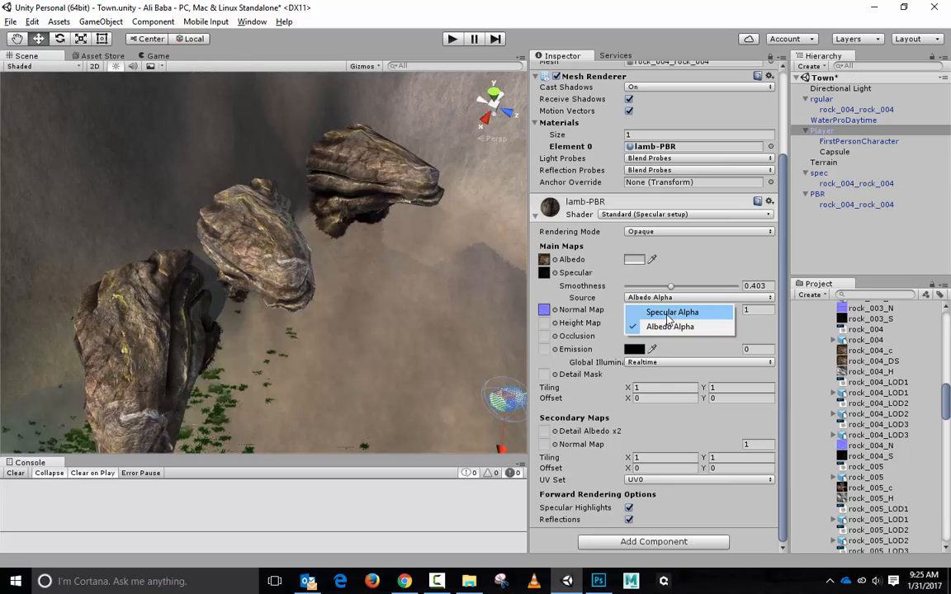
pyautogui.click(668, 316)
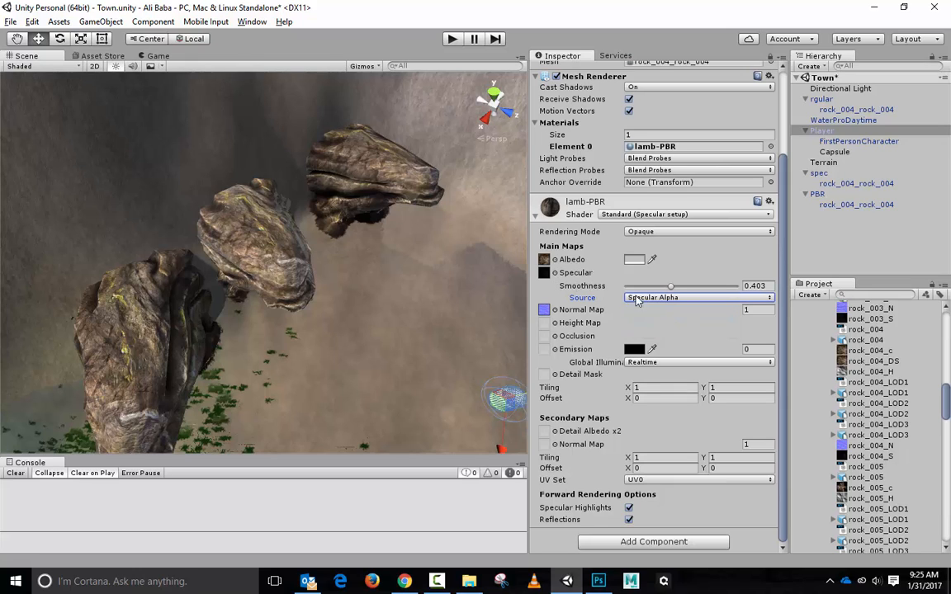
pyautogui.click(636, 299)
pyautogui.click(658, 327)
# Clear the specular map of the lamb-PBR material by setting its texture to None
pyautogui.click(557, 273)
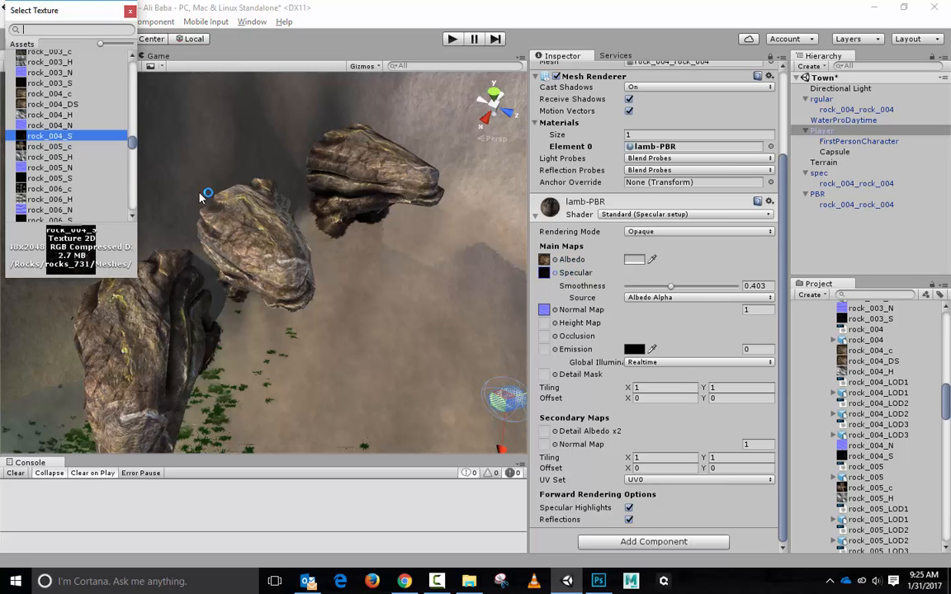
pyautogui.moveTo(133, 146); pyautogui.dragTo(132, 59)
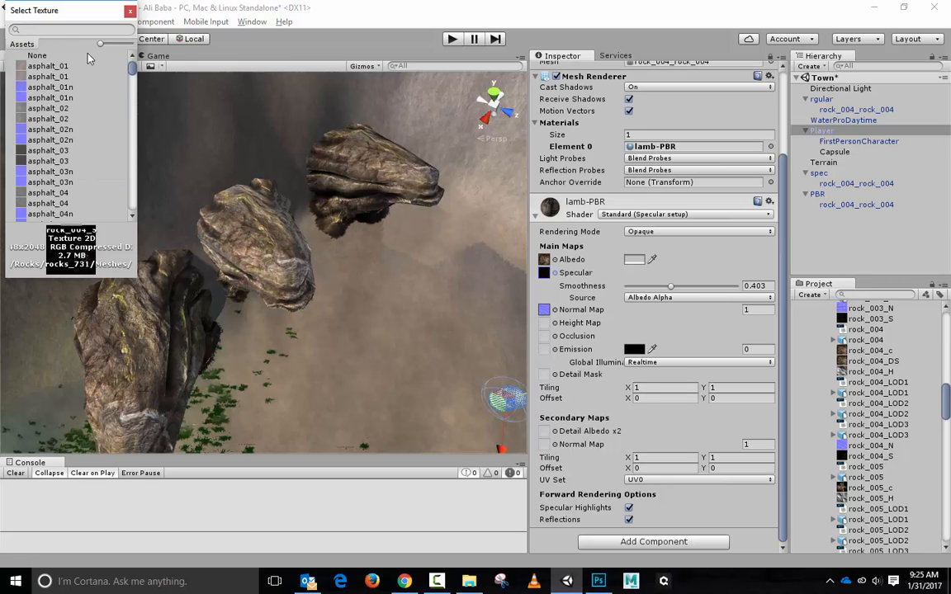
pyautogui.click(39, 58)
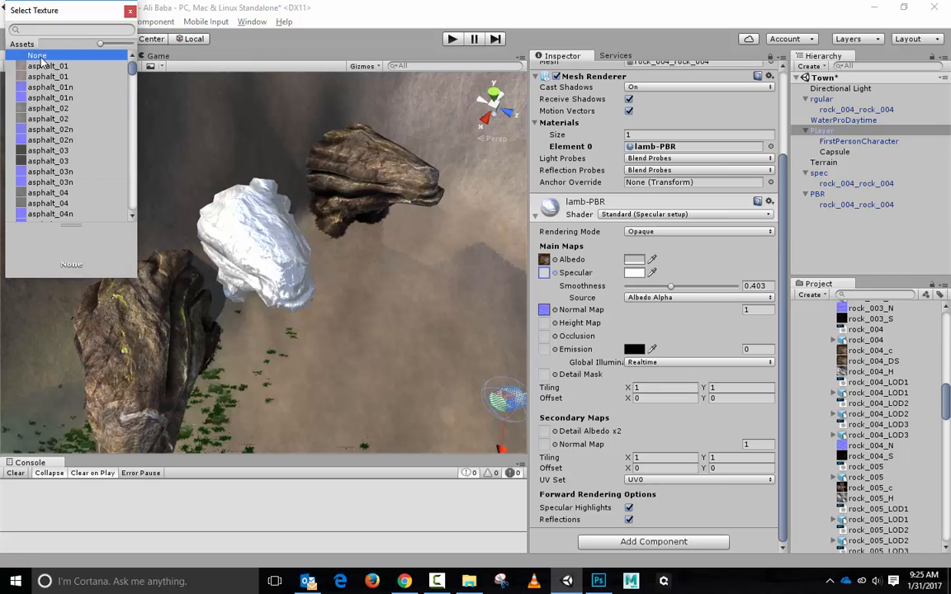
pyautogui.click(130, 11)
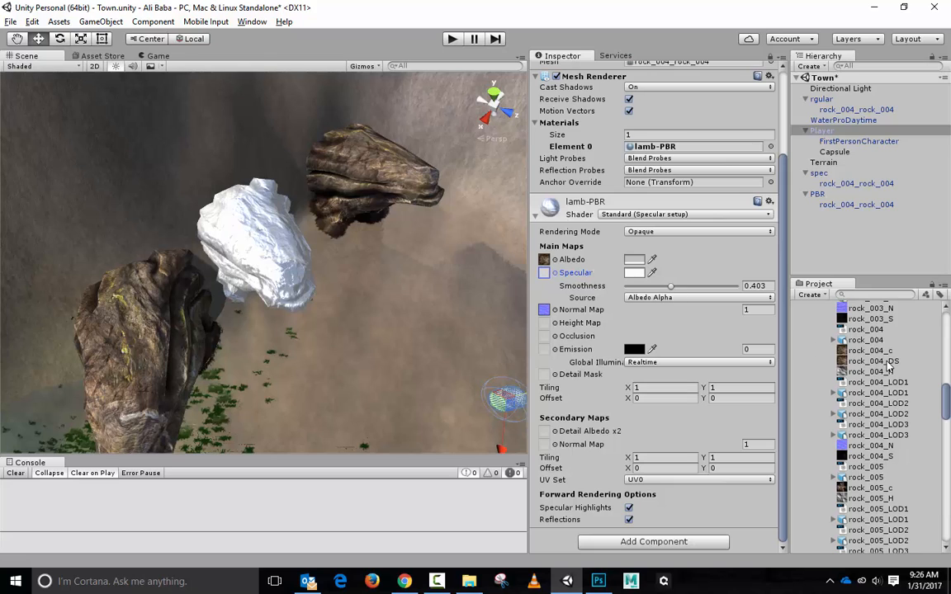
# Assign rock_004_DS as the albedo and rock_004_S as the specular map of lamb-PBR, with smoothness at 0.601
pyautogui.moveTo(875, 363); pyautogui.dragTo(545, 262)
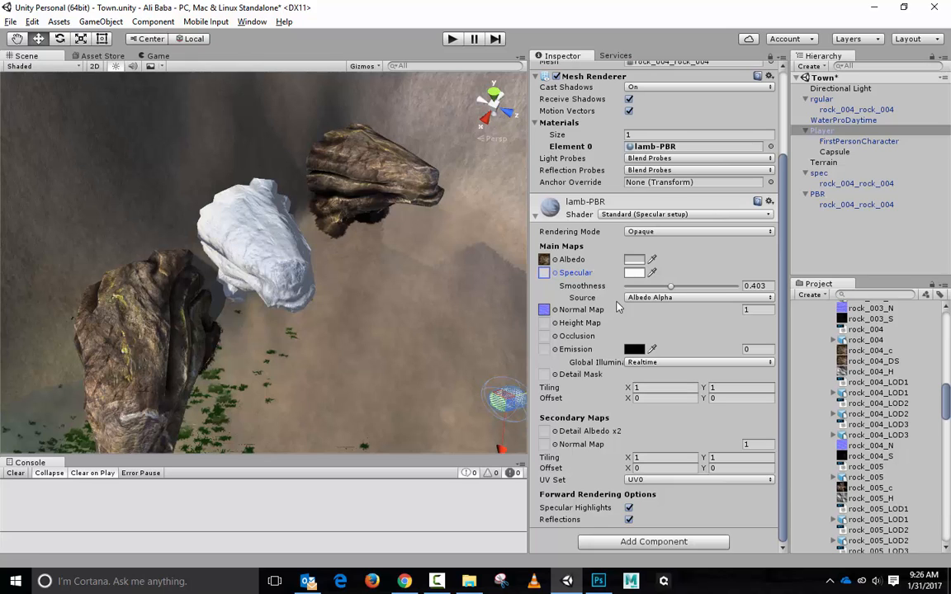
pyautogui.moveTo(670, 285); pyautogui.dragTo(692, 287)
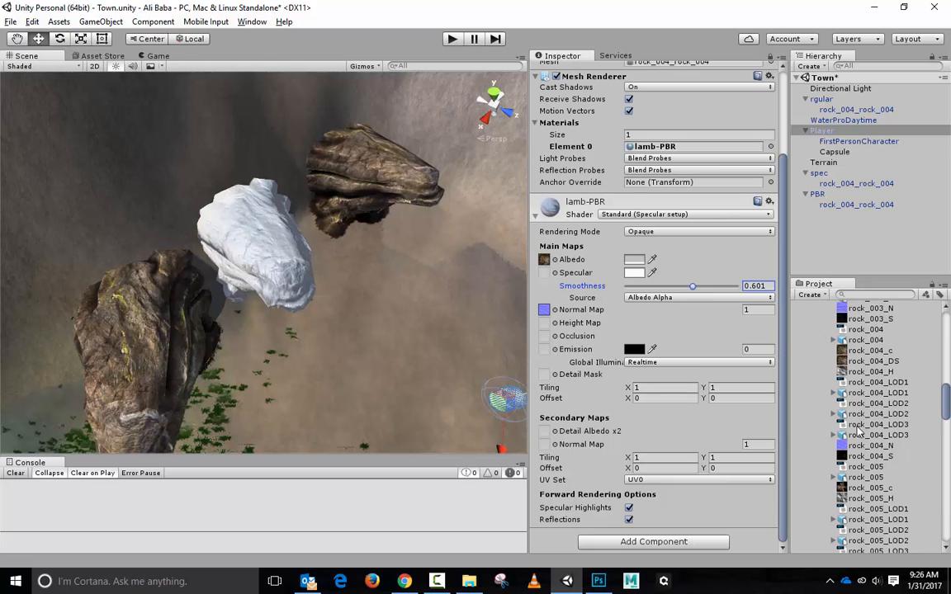
pyautogui.moveTo(863, 456); pyautogui.dragTo(544, 273)
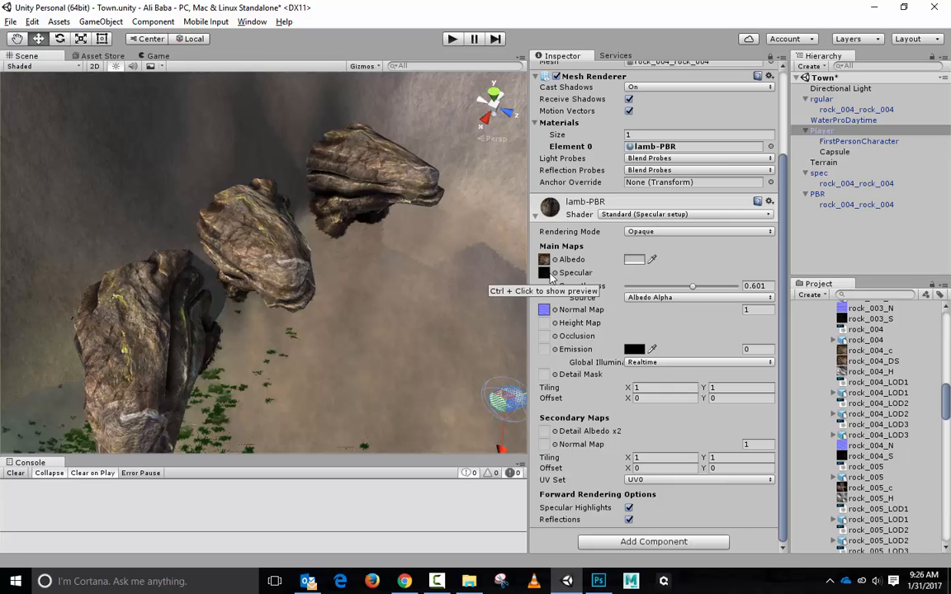
# Try the lamb-PBR smoothness at 1 and at a low value, and settle on 0.451
pyautogui.moveTo(692, 290); pyautogui.dragTo(737, 289)
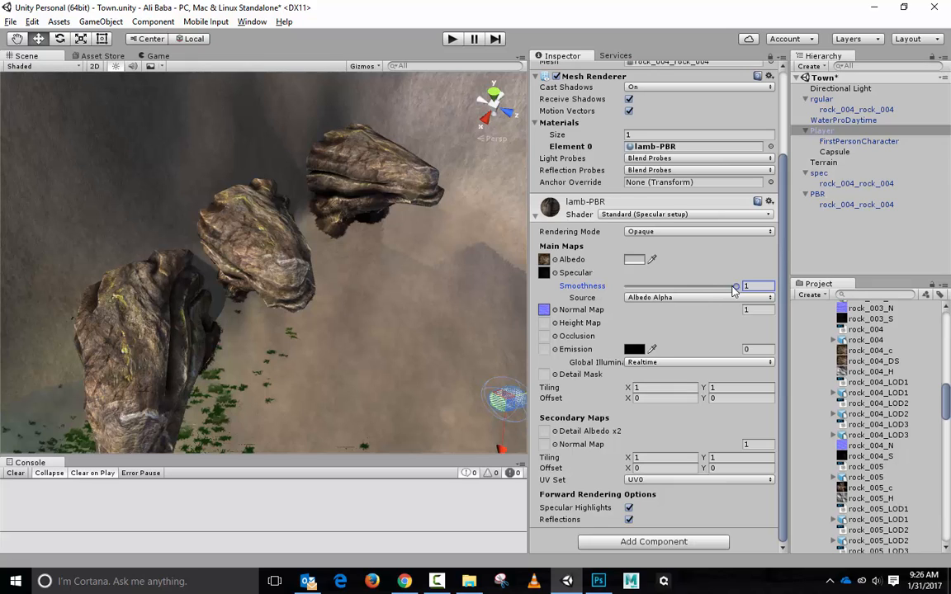
pyautogui.moveTo(734, 288); pyautogui.dragTo(578, 264)
pyautogui.moveTo(630, 288); pyautogui.dragTo(676, 287)
# Assign rock_004_H as the lamb-PBR height map and raise its strength to 0.08
pyautogui.moveTo(882, 374)
pyautogui.mouseDown()
pyautogui.moveTo(758, 364)
pyautogui.moveTo(513, 367)
pyautogui.moveTo(547, 351)
pyautogui.moveTo(544, 324)
pyautogui.mouseUp()
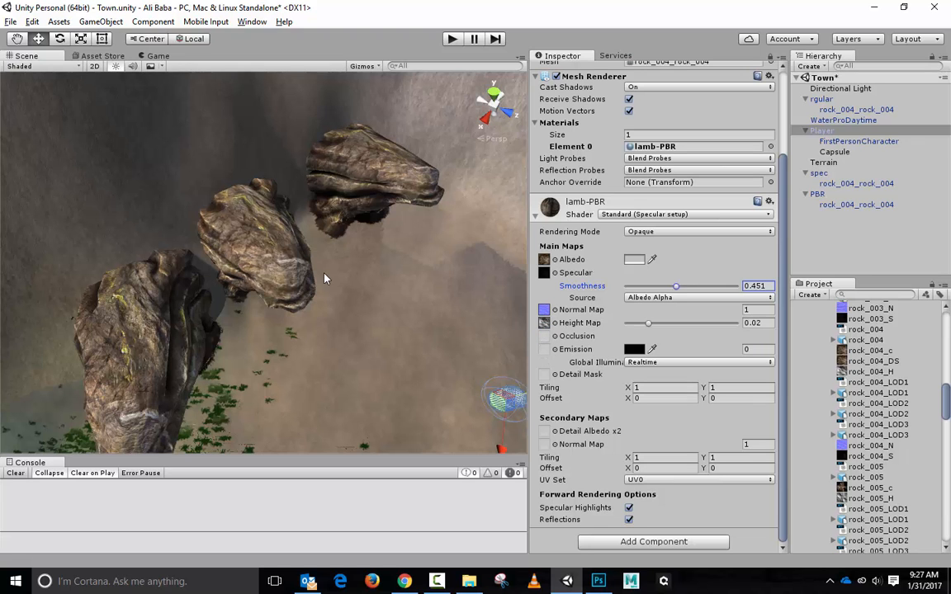
pyautogui.scroll(5, 325, 279)
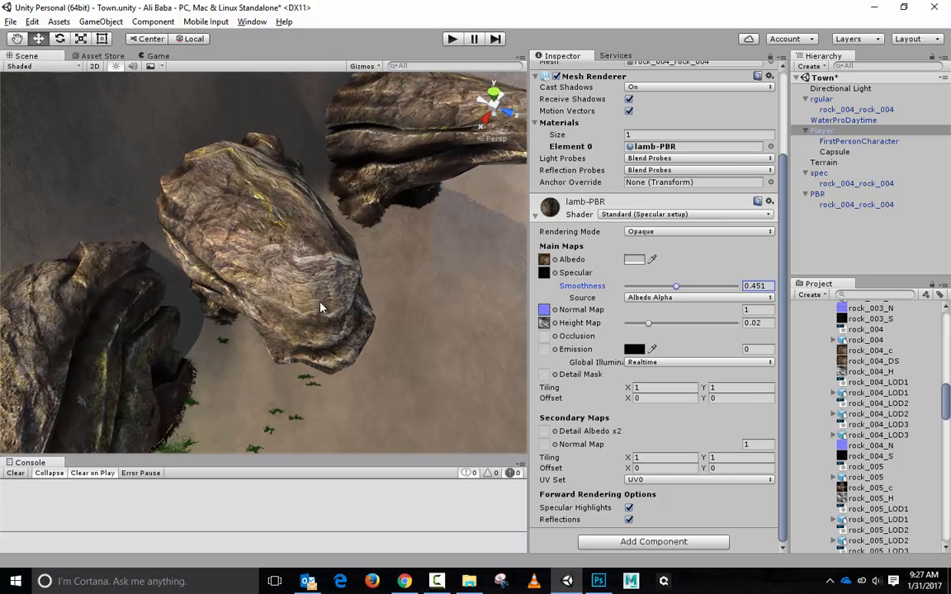
pyautogui.keyDown('alt'); pyautogui.moveTo(322, 307); pyautogui.dragTo(305, 231); pyautogui.keyUp('alt')
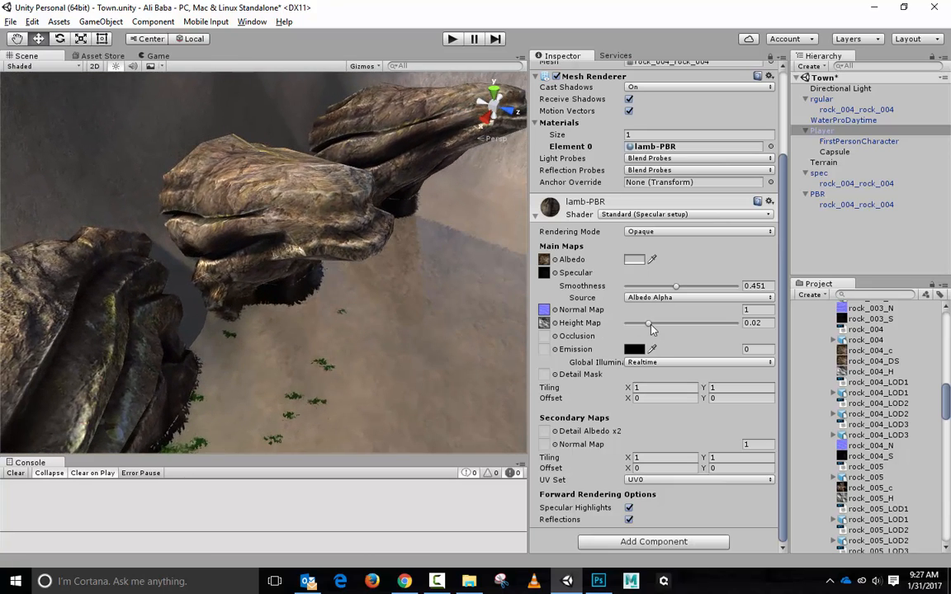
pyautogui.moveTo(655, 328); pyautogui.dragTo(743, 337)
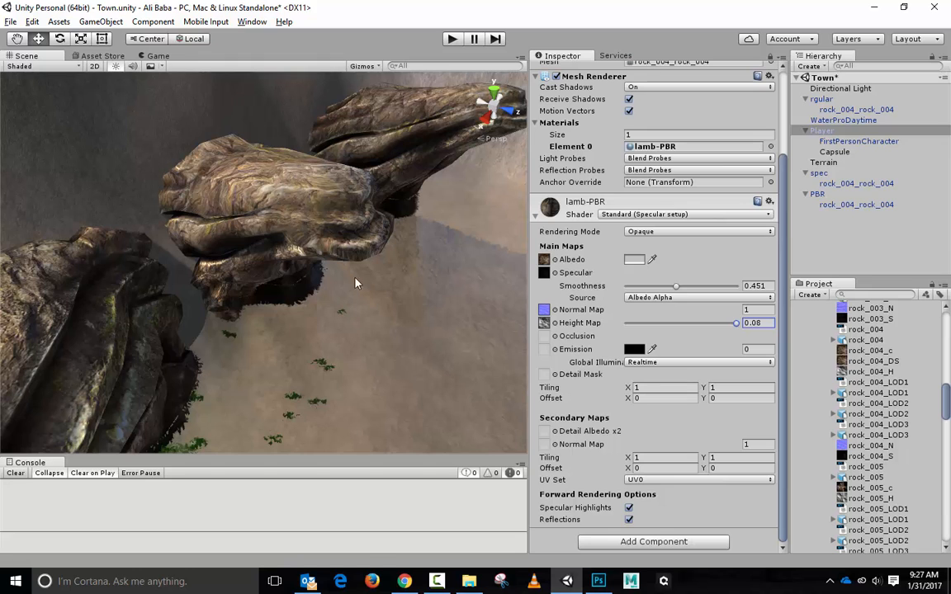
# Reduce the height map strength of lamb-PBR to 0.0102 and check the rock's surface from other angles
pyautogui.moveTo(739, 327); pyautogui.dragTo(632, 326)
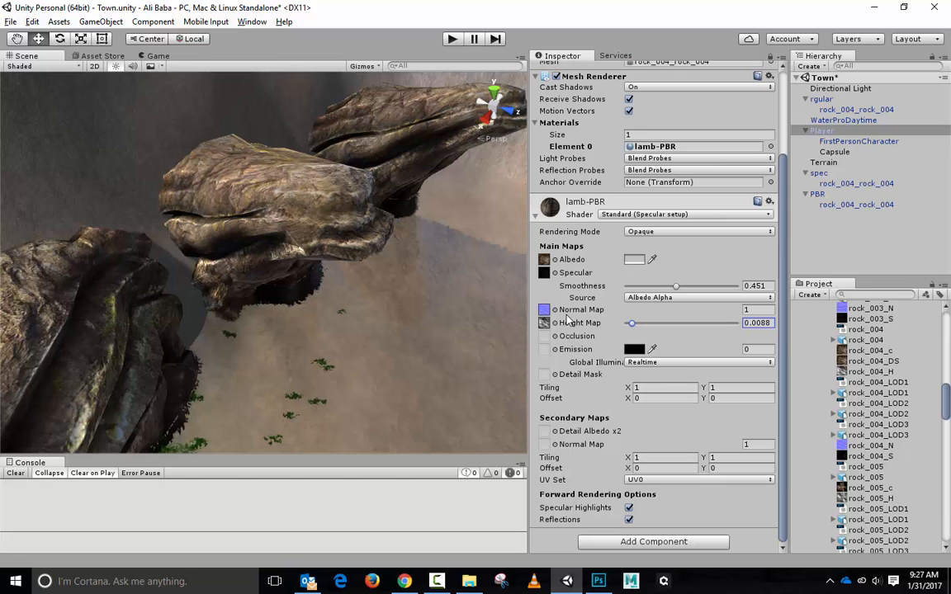
pyautogui.moveTo(637, 329)
pyautogui.mouseDown()
pyautogui.moveTo(670, 329)
pyautogui.moveTo(633, 329)
pyautogui.mouseUp()
pyautogui.keyDown('alt'); pyautogui.moveTo(431, 224); pyautogui.dragTo(435, 260); pyautogui.keyUp('alt')
pyautogui.moveTo(632, 329); pyautogui.dragTo(637, 330)
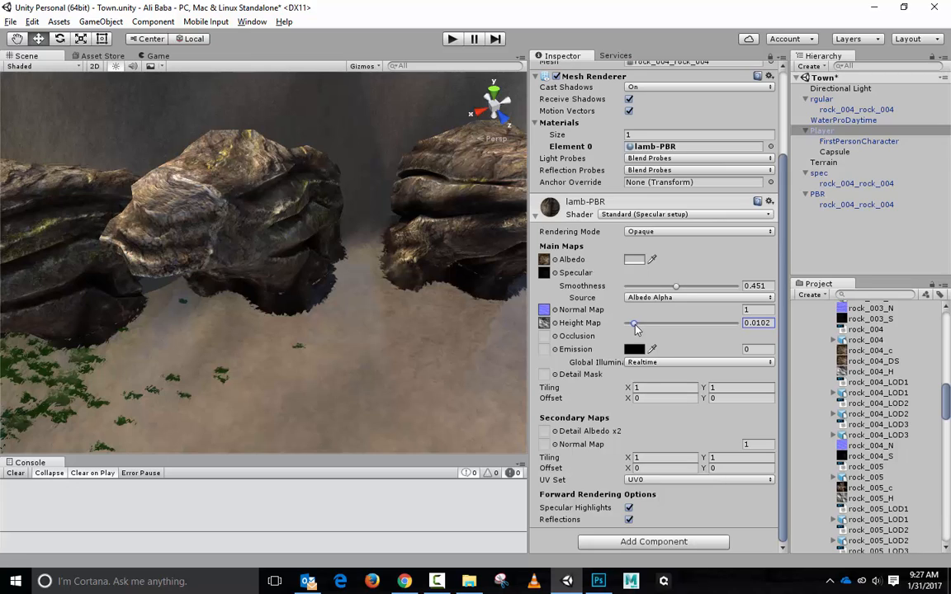
pyautogui.keyDown('alt'); pyautogui.moveTo(508, 326); pyautogui.dragTo(500, 295); pyautogui.keyUp('alt')
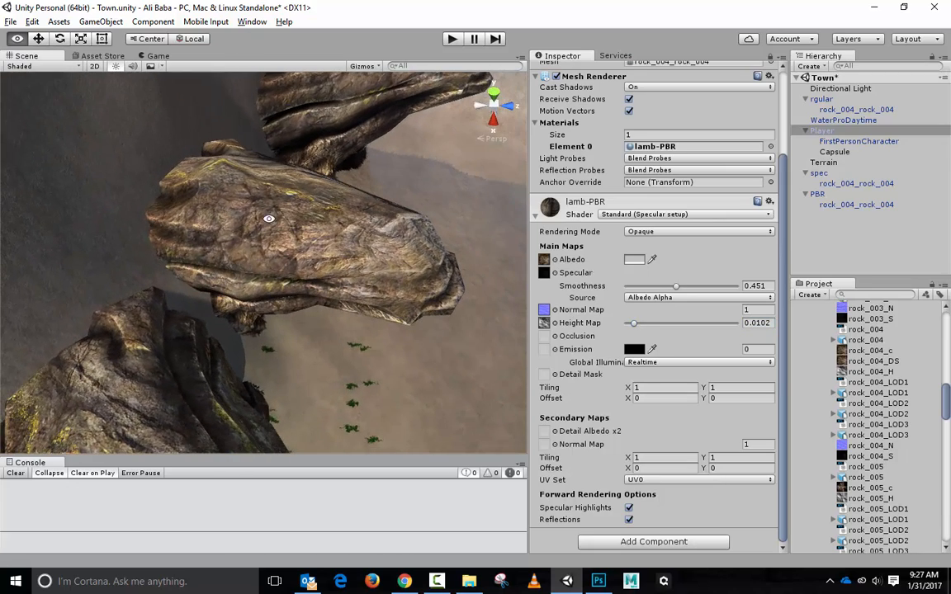
pyautogui.keyDown('alt'); pyautogui.moveTo(302, 292); pyautogui.dragTo(206, 284); pyautogui.keyUp('alt')
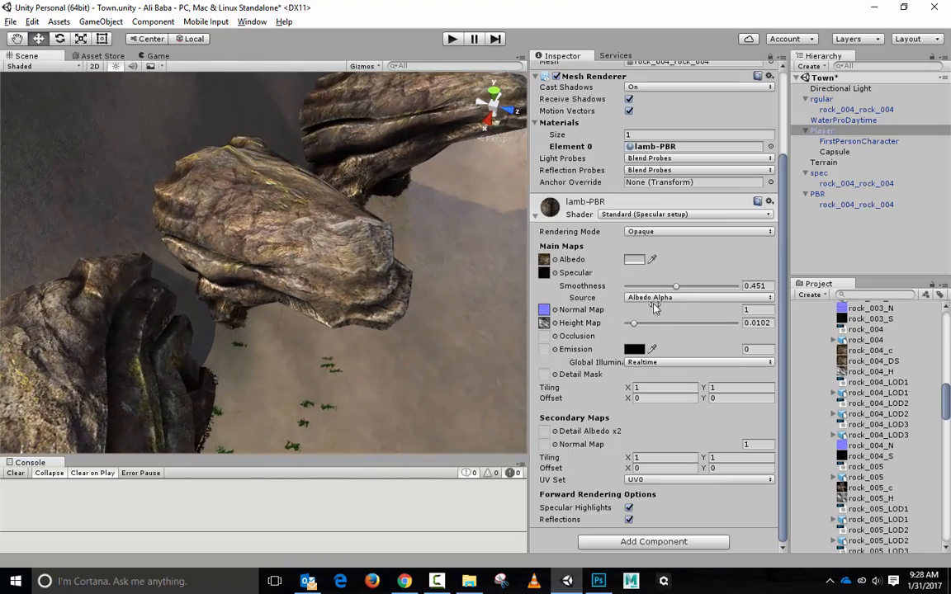
# Set the smoothness of the lamb-PBR material to 0.878 and check the three rocks together
pyautogui.scroll(-5, 417, 297)
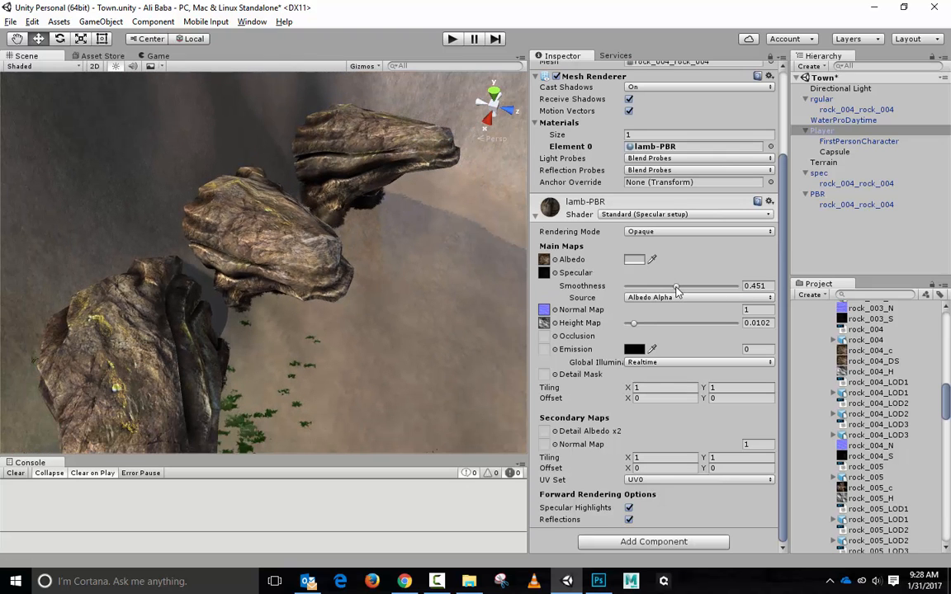
pyautogui.moveTo(676, 288); pyautogui.dragTo(723, 291)
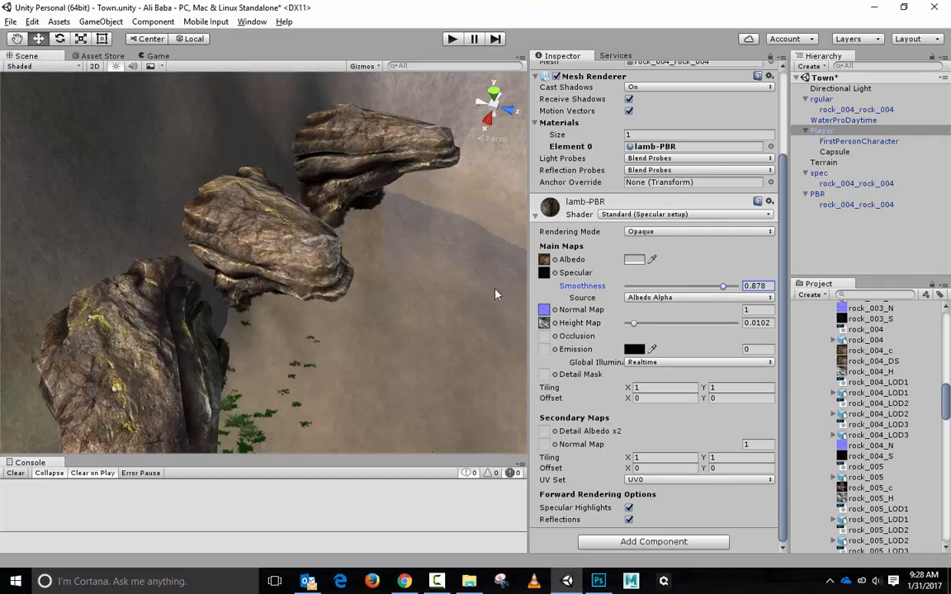
pyautogui.keyDown('alt'); pyautogui.moveTo(495, 295); pyautogui.dragTo(364, 229); pyautogui.keyUp('alt')
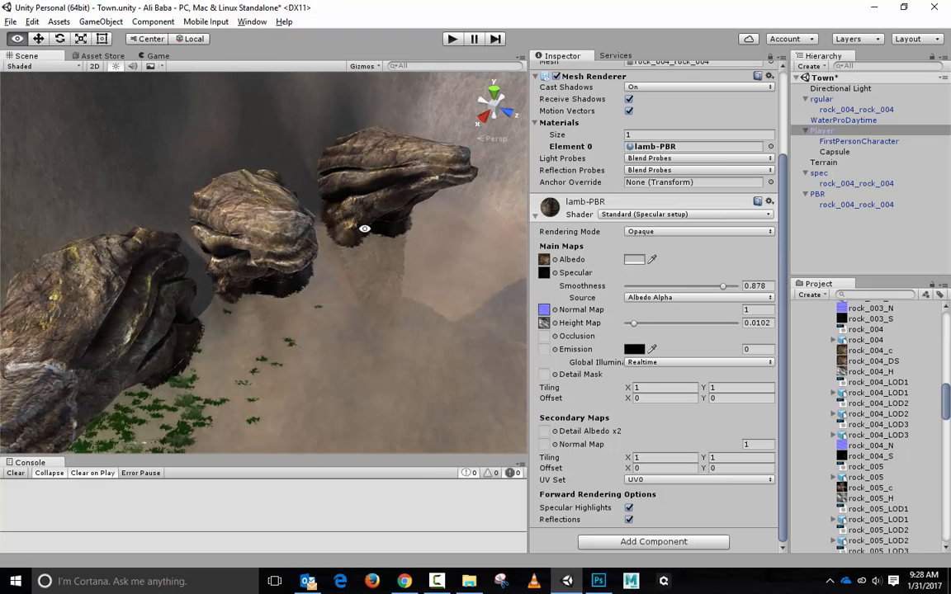
pyautogui.scroll(-2, 362, 232)
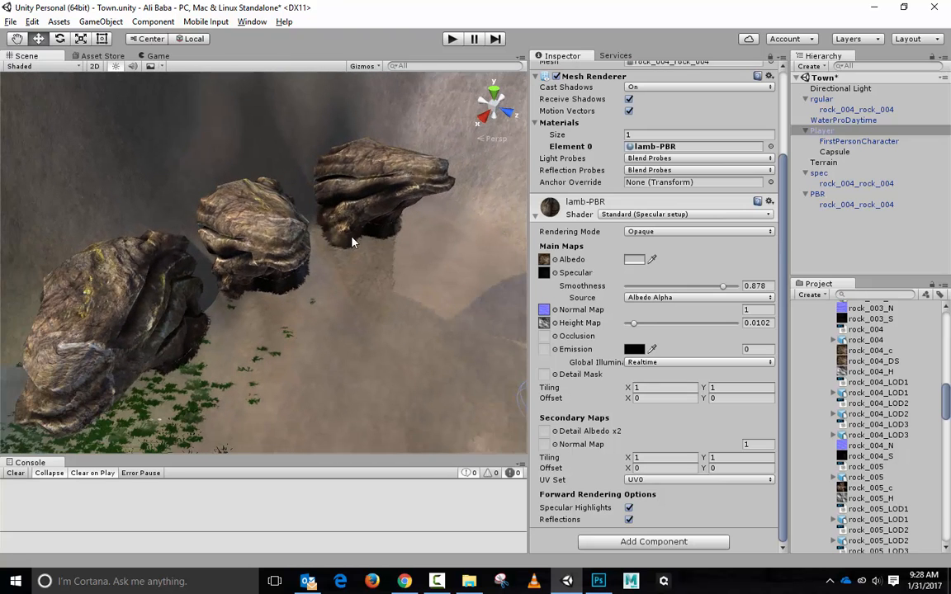
# Remove the height map from the lamb-PBR material by setting its texture to None
pyautogui.click(555, 323)
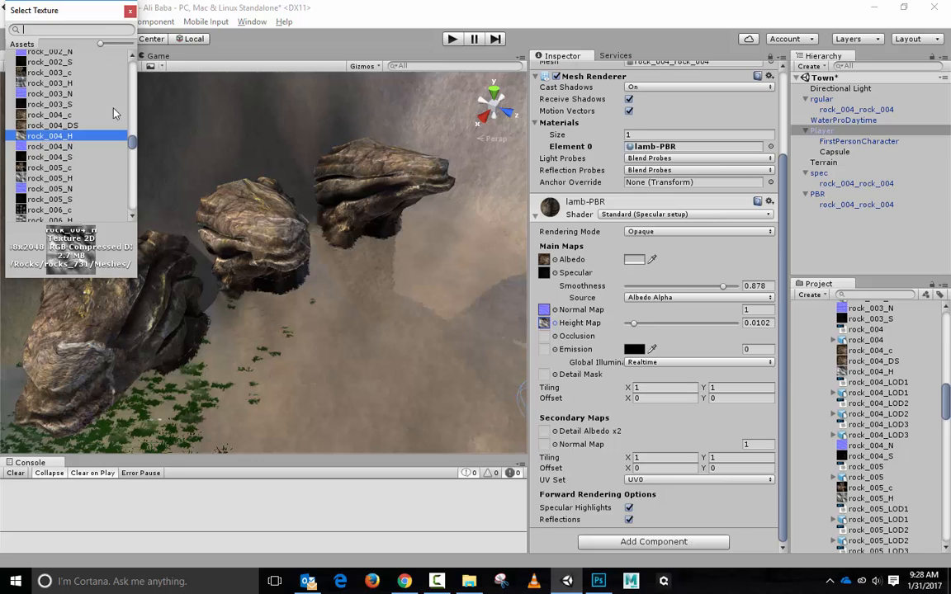
pyautogui.moveTo(132, 143); pyautogui.dragTo(108, 62)
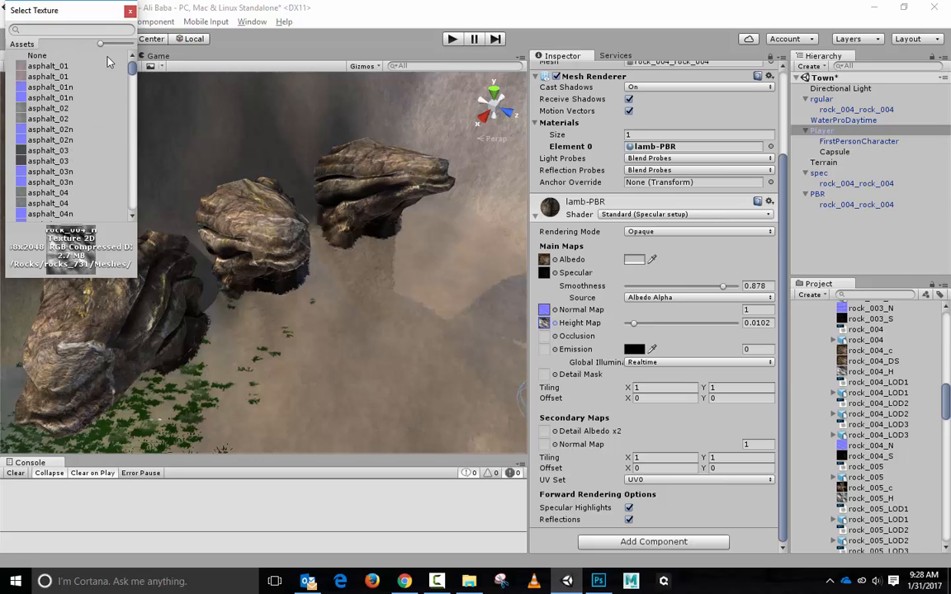
pyautogui.click(39, 55)
pyautogui.click(129, 11)
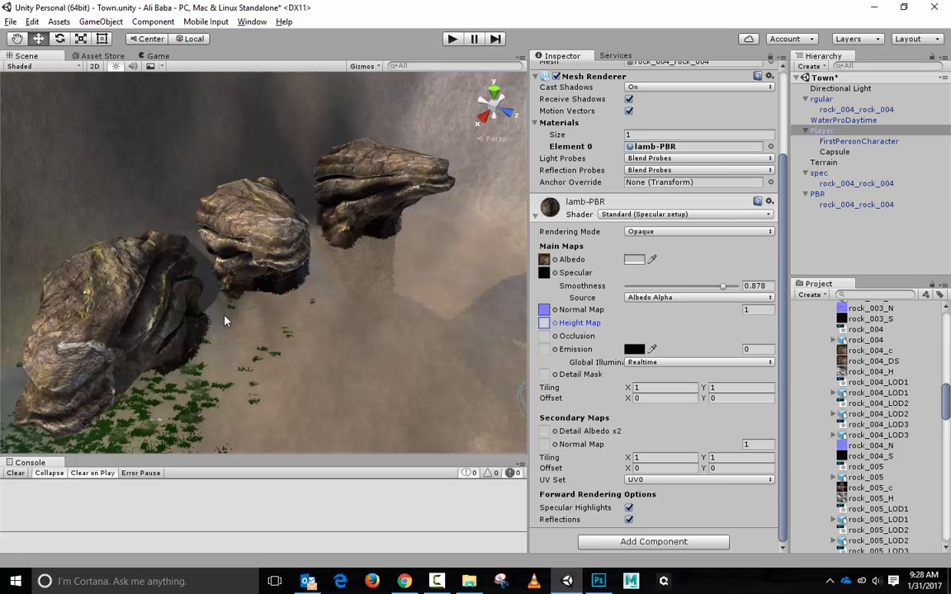
# Compare the surface shading of the three rocks from several angles
pyautogui.keyDown('alt'); pyautogui.moveTo(225, 321); pyautogui.dragTo(153, 358); pyautogui.keyUp('alt')
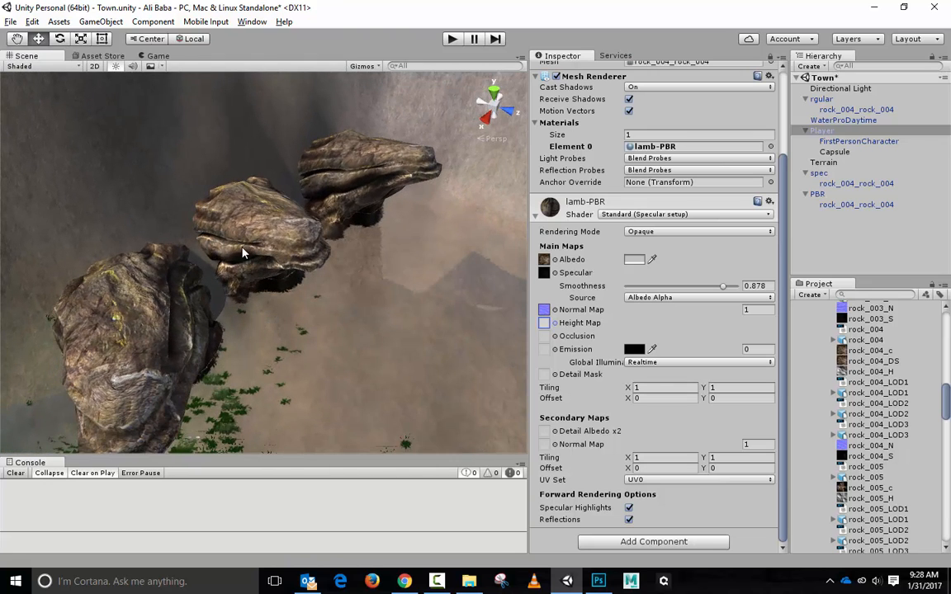
pyautogui.press('alt')
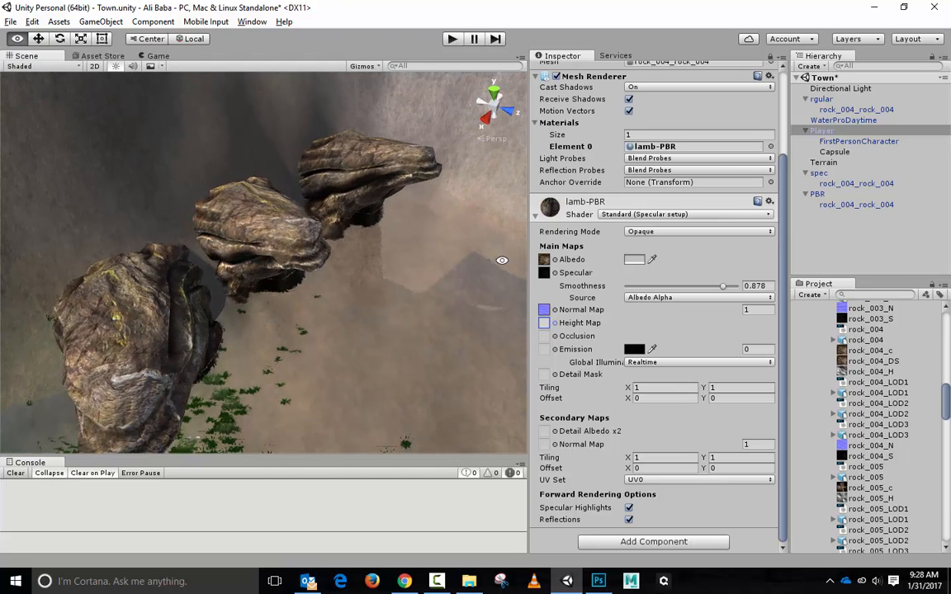
pyautogui.keyDown('alt'); pyautogui.moveTo(331, 267); pyautogui.dragTo(168, 329); pyautogui.keyUp('alt')
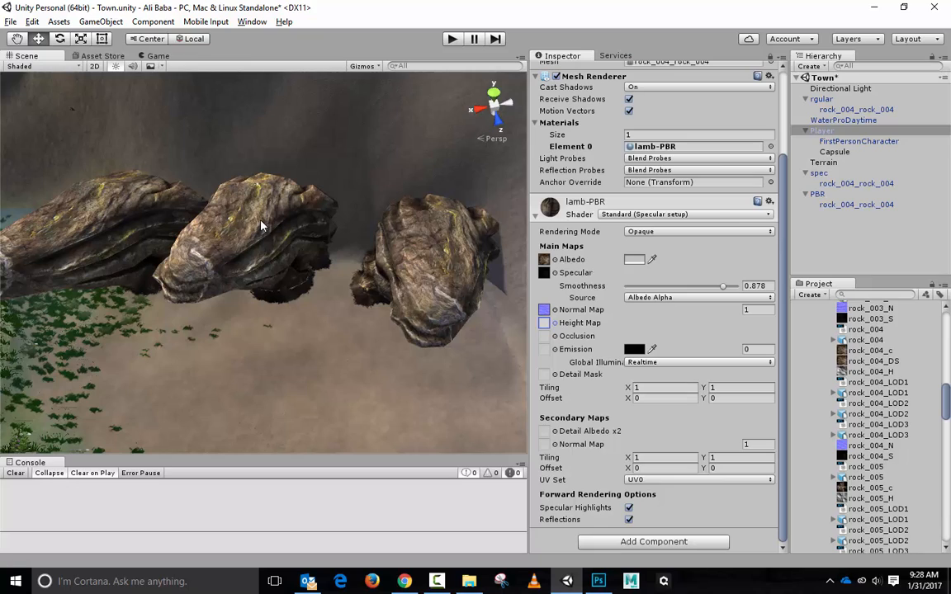
pyautogui.keyDown('alt'); pyautogui.moveTo(125, 241); pyautogui.dragTo(286, 244); pyautogui.keyUp('alt')
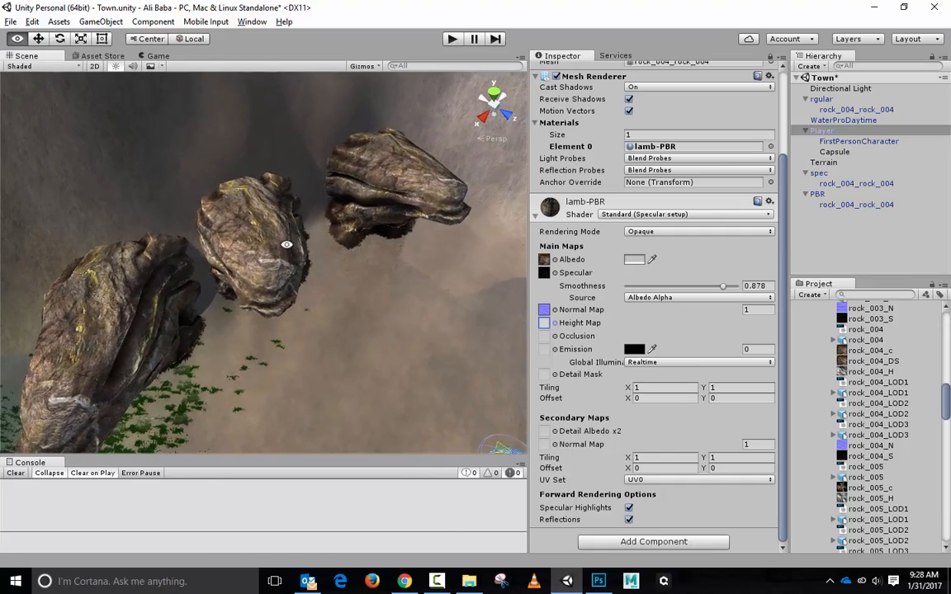
pyautogui.keyDown('alt'); pyautogui.moveTo(201, 252); pyautogui.dragTo(314, 232); pyautogui.keyUp('alt')
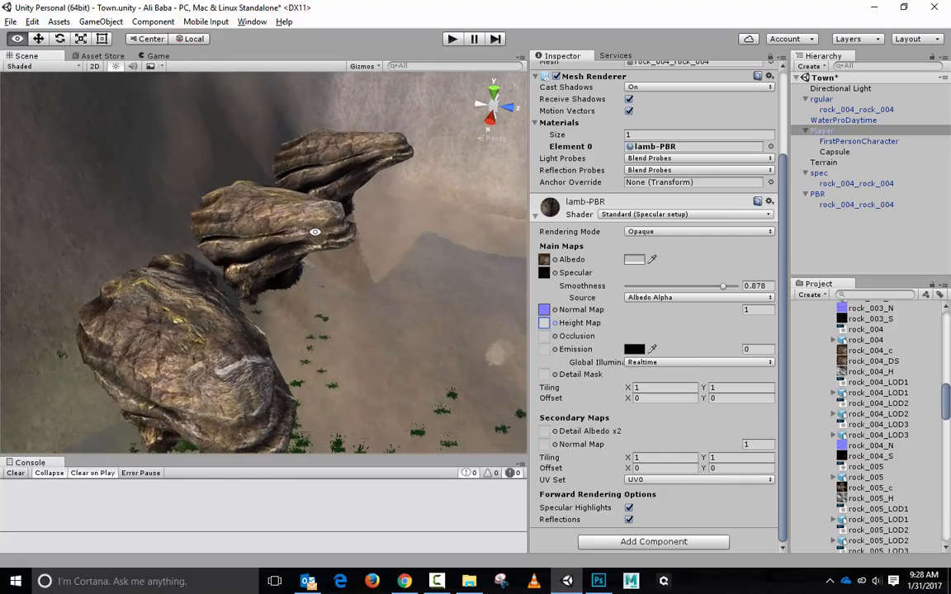
pyautogui.keyDown('alt'); pyautogui.moveTo(227, 348); pyautogui.dragTo(122, 263); pyautogui.keyUp('alt')
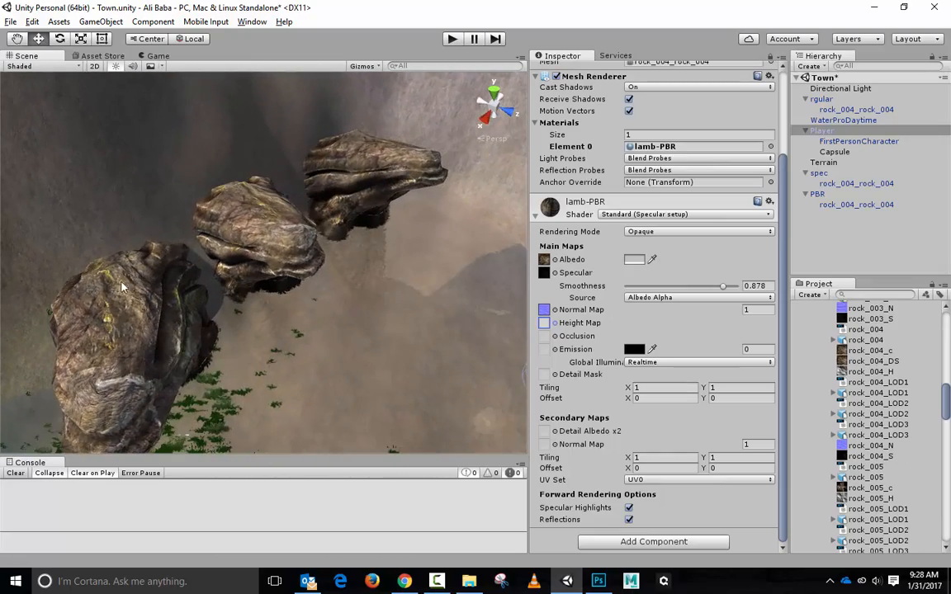